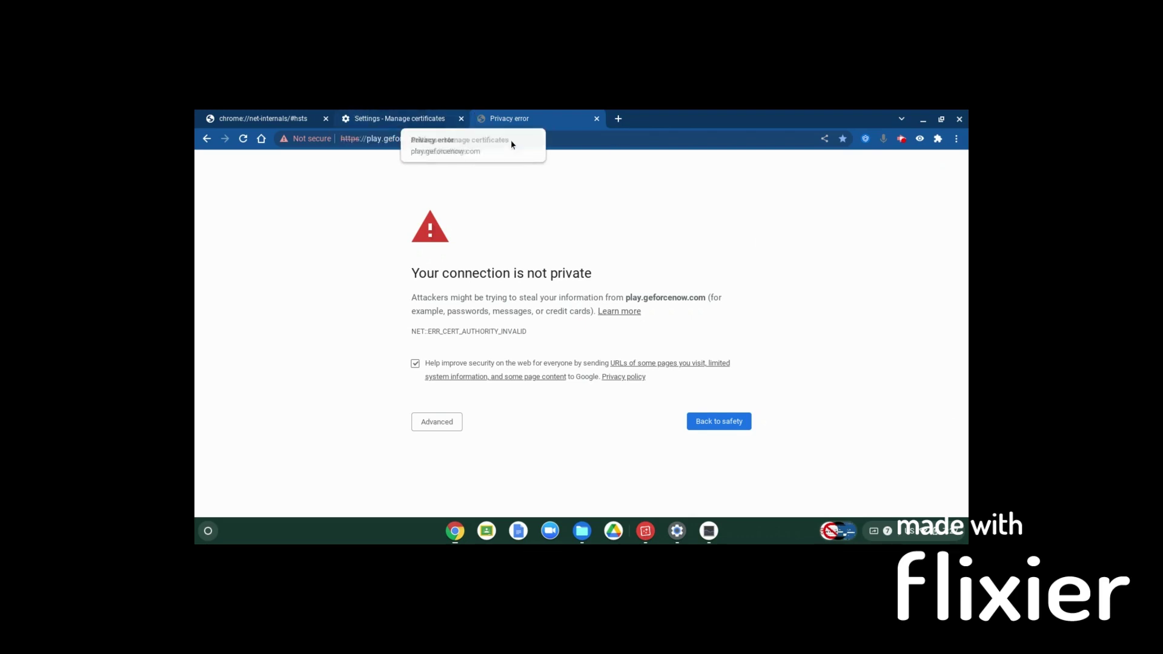
Step: Compare the net-internals, certificate settings and privacy error tabs, ending on the privacy warning
left_click(209, 117)
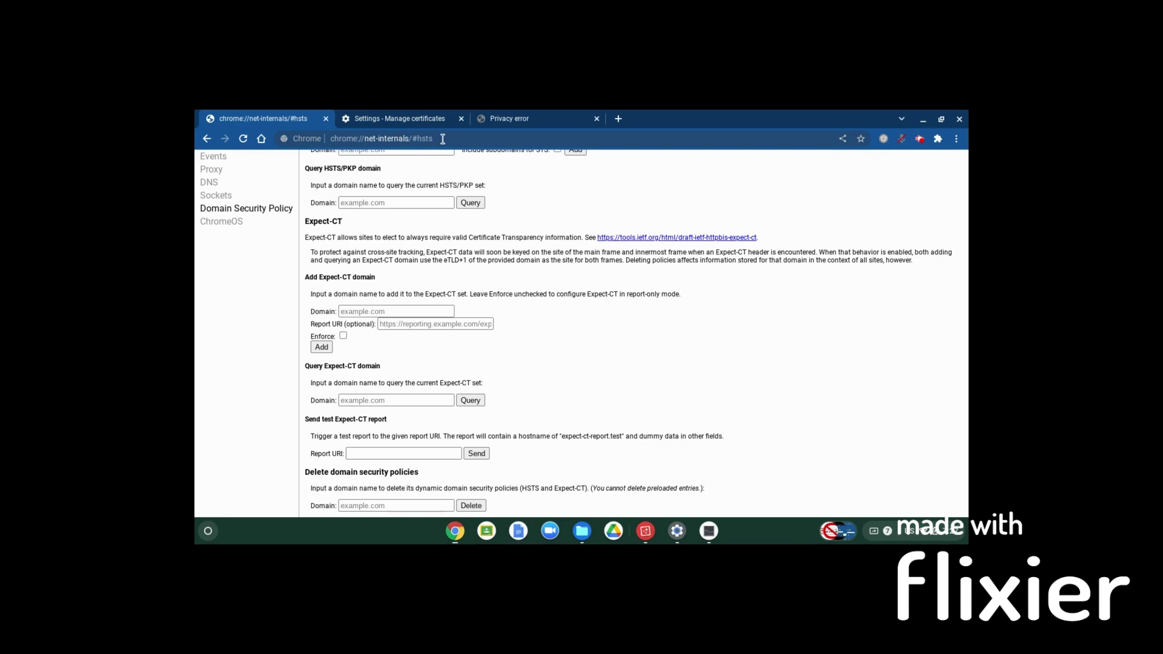
left_click(411, 115)
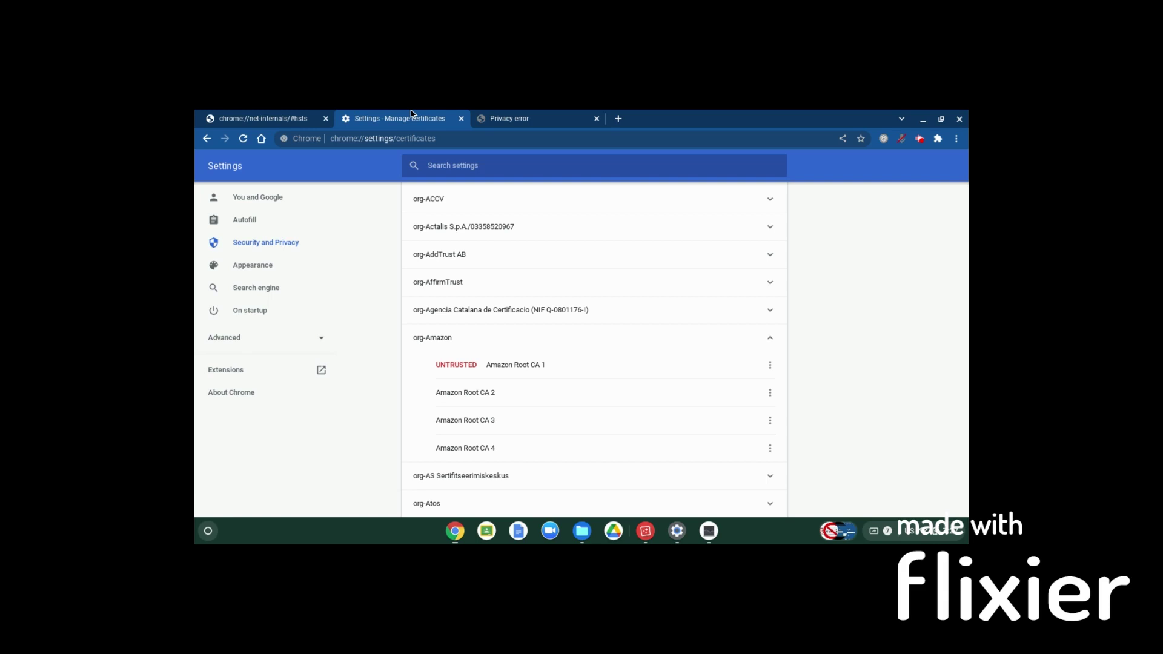
left_click(490, 111)
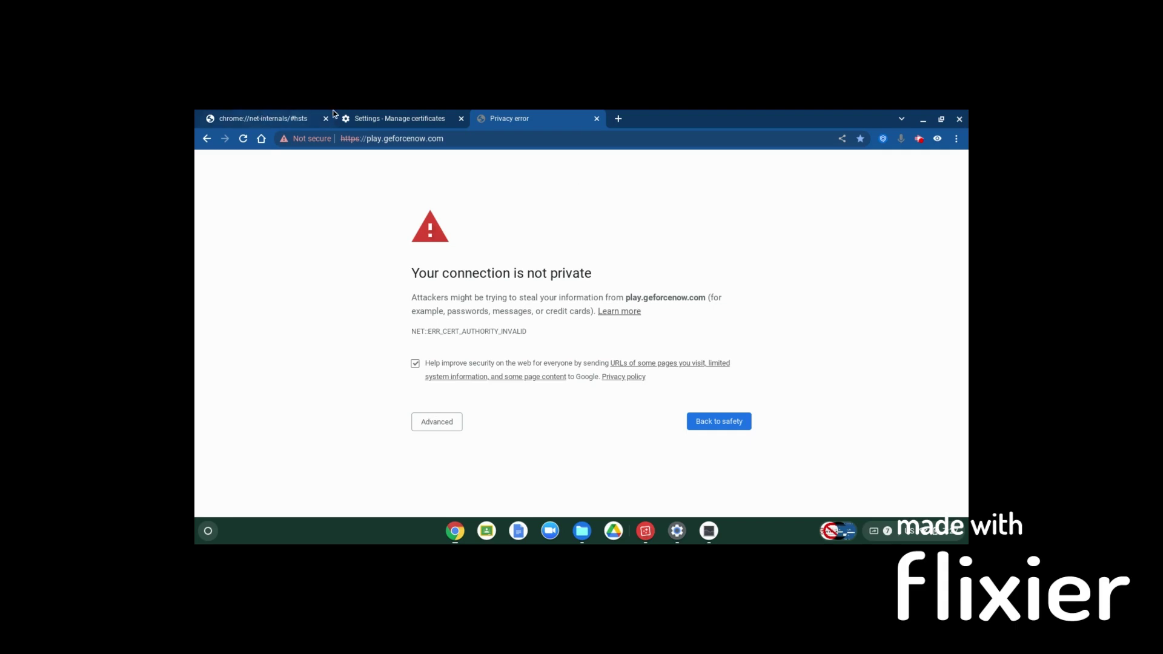
left_click(381, 118)
left_click(523, 117)
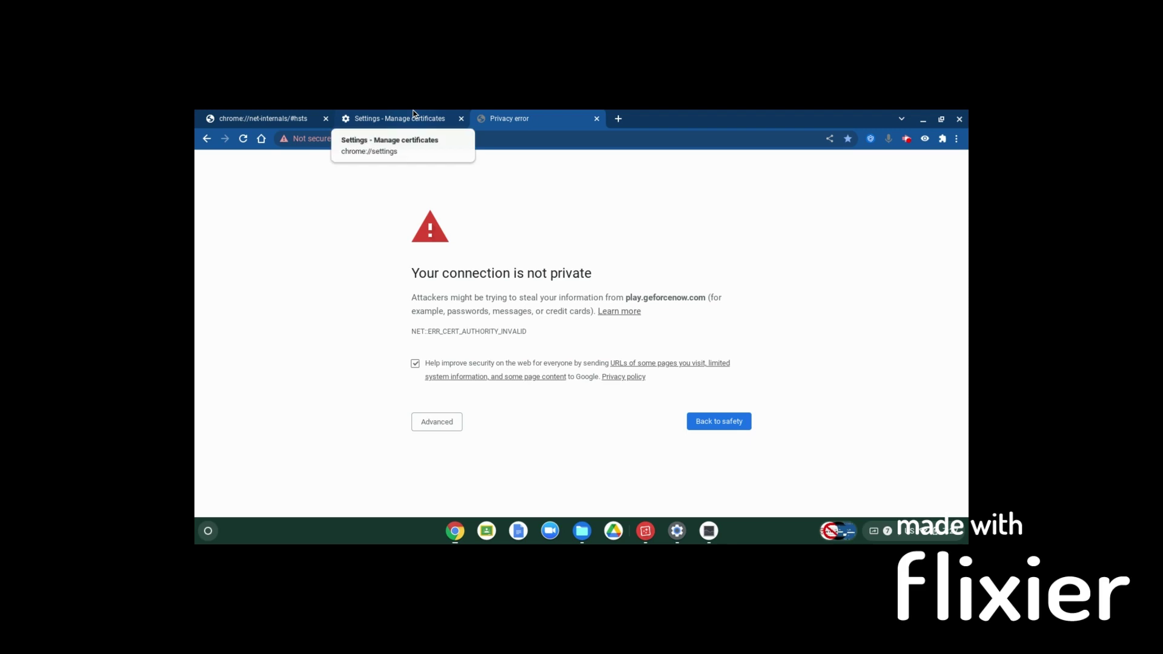
left_click(421, 115)
left_click(517, 115)
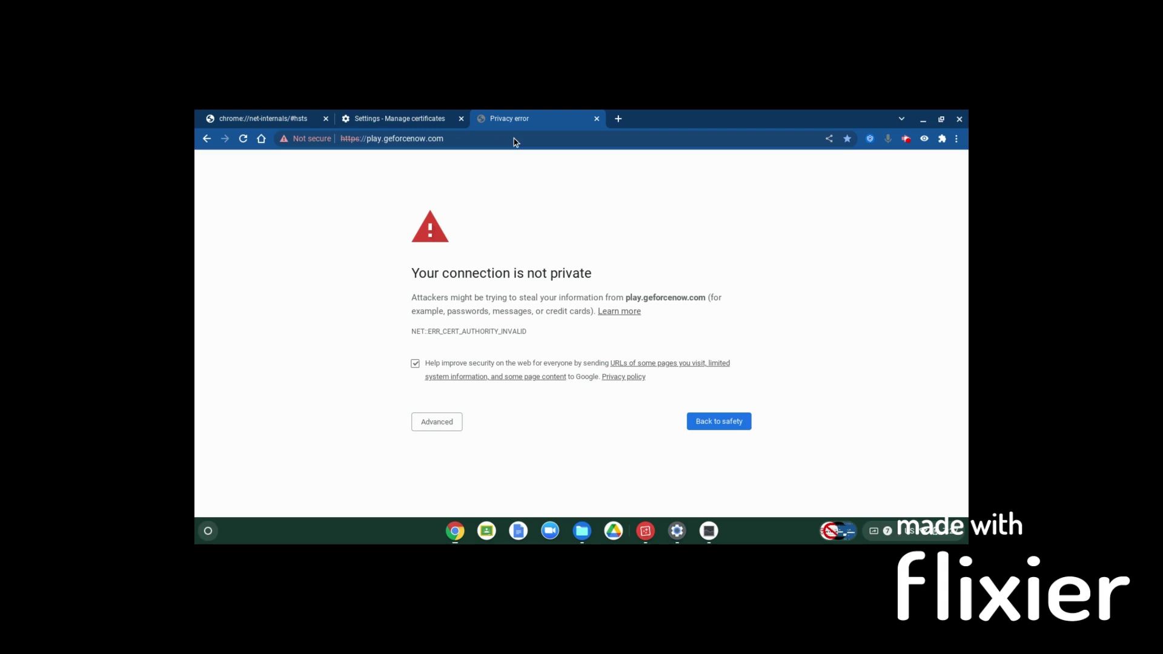
Step: Expand the warning's advanced details and scroll through the unsafe proceed option
left_click(451, 428)
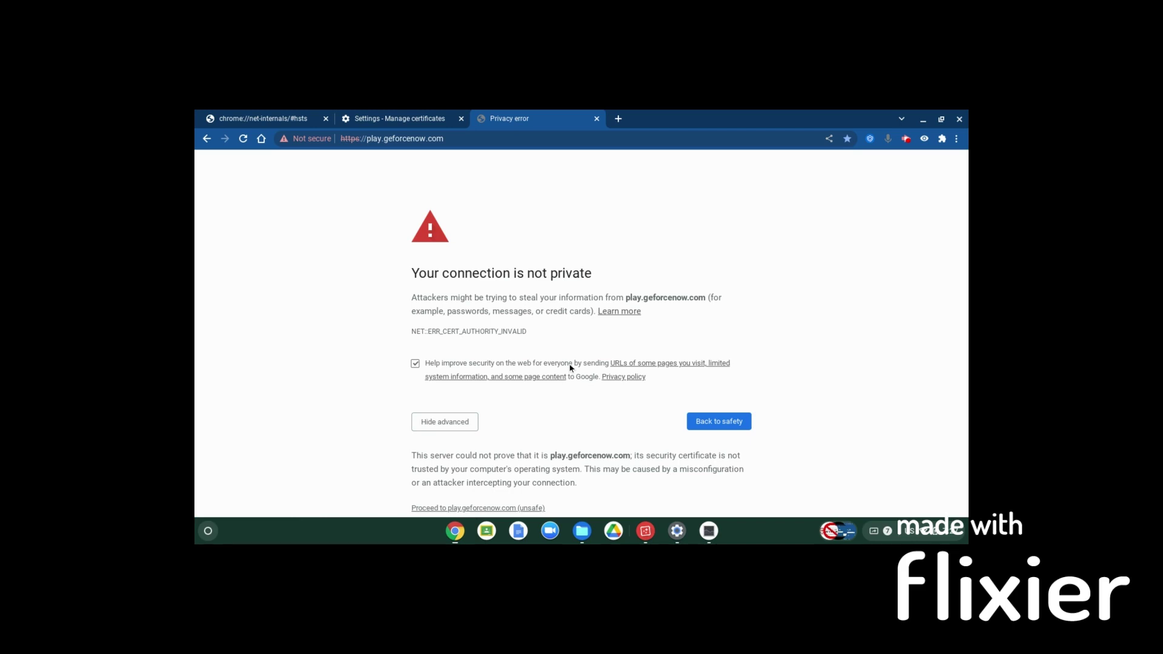
scroll(552, 387, "down", 1)
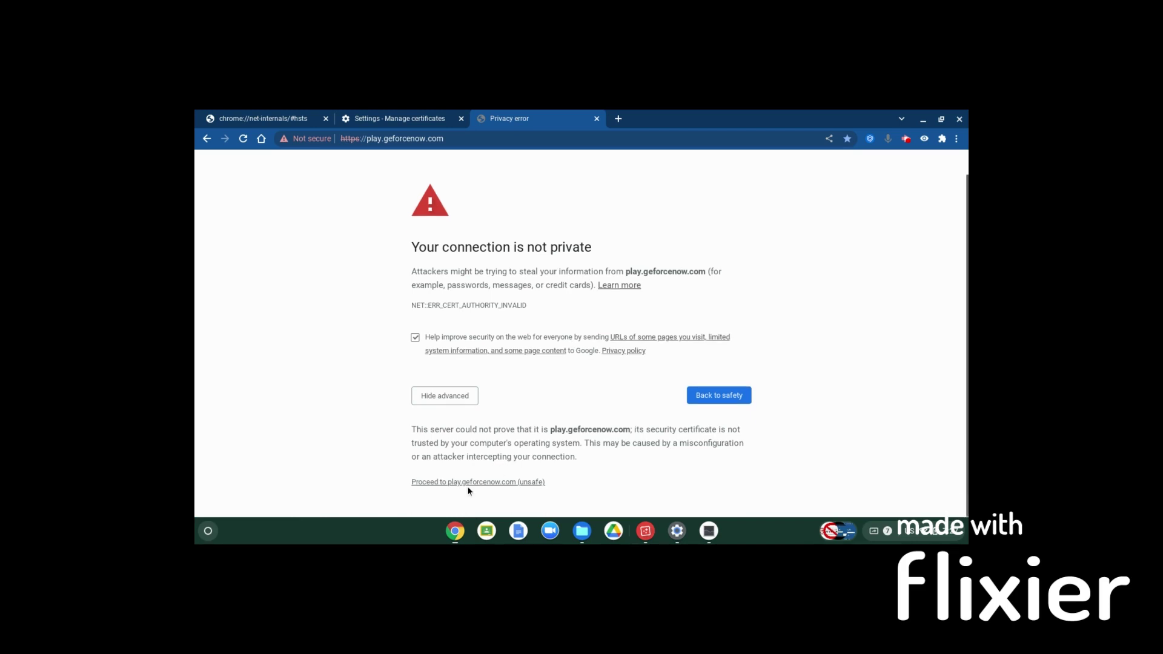
scroll(592, 422, "up", 1)
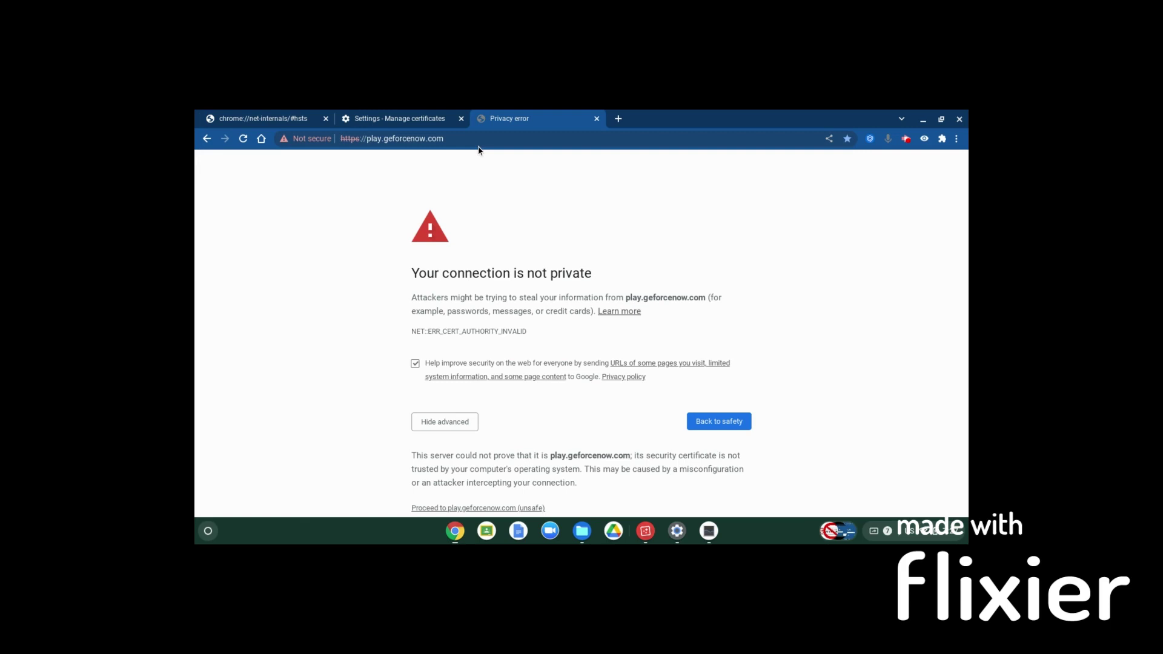
Step: Delete the domain security policies for play.geforcenow.com in net-internals
left_click_drag(477, 141, 368, 138)
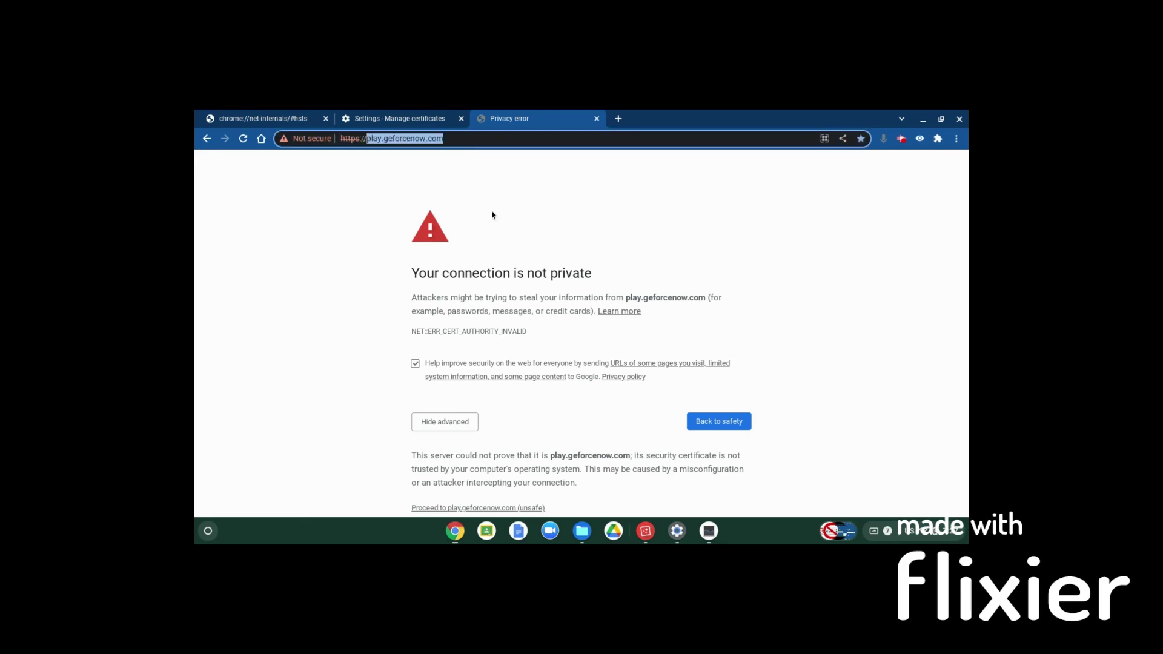
left_click(282, 115)
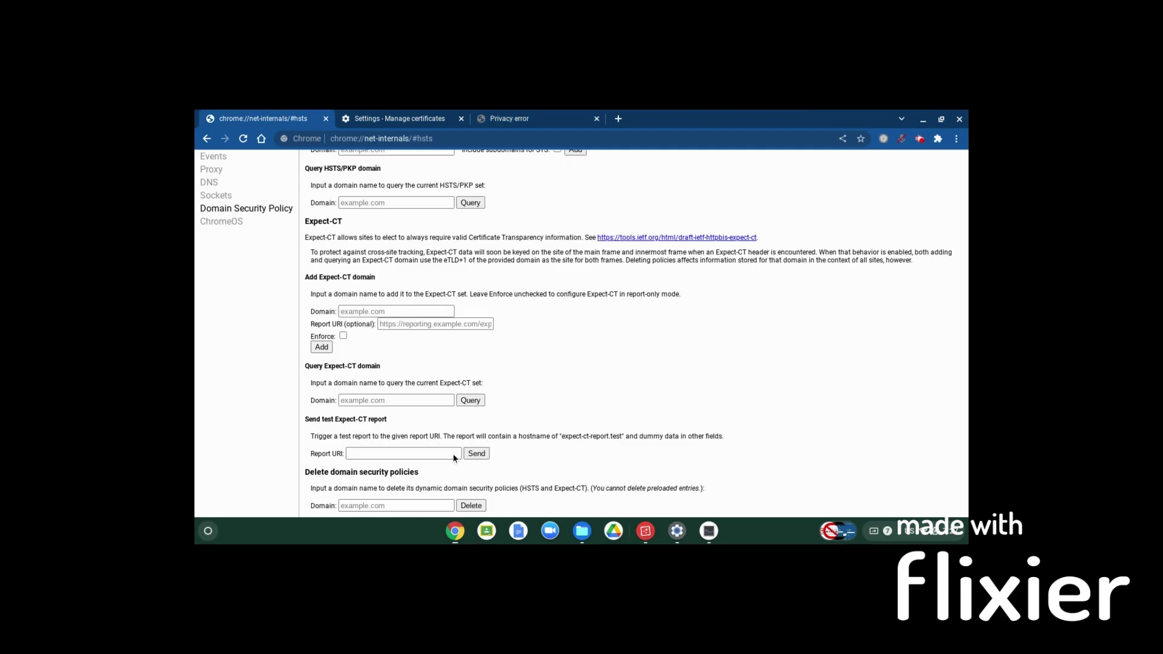
left_click(400, 505)
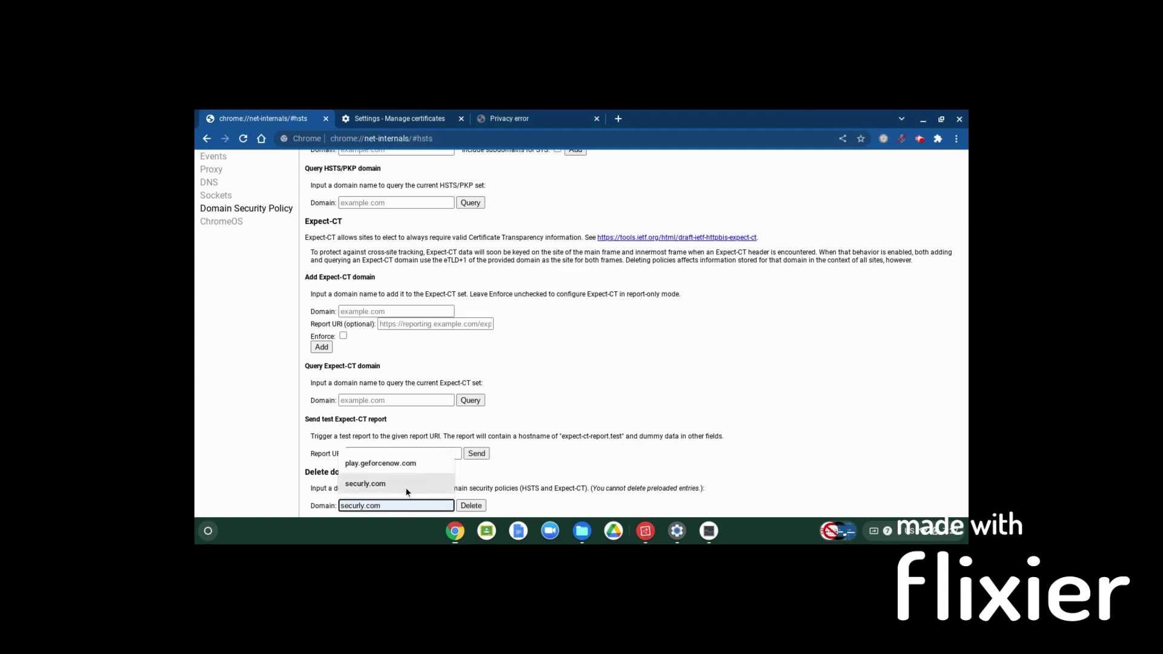
left_click(380, 462)
left_click(471, 506)
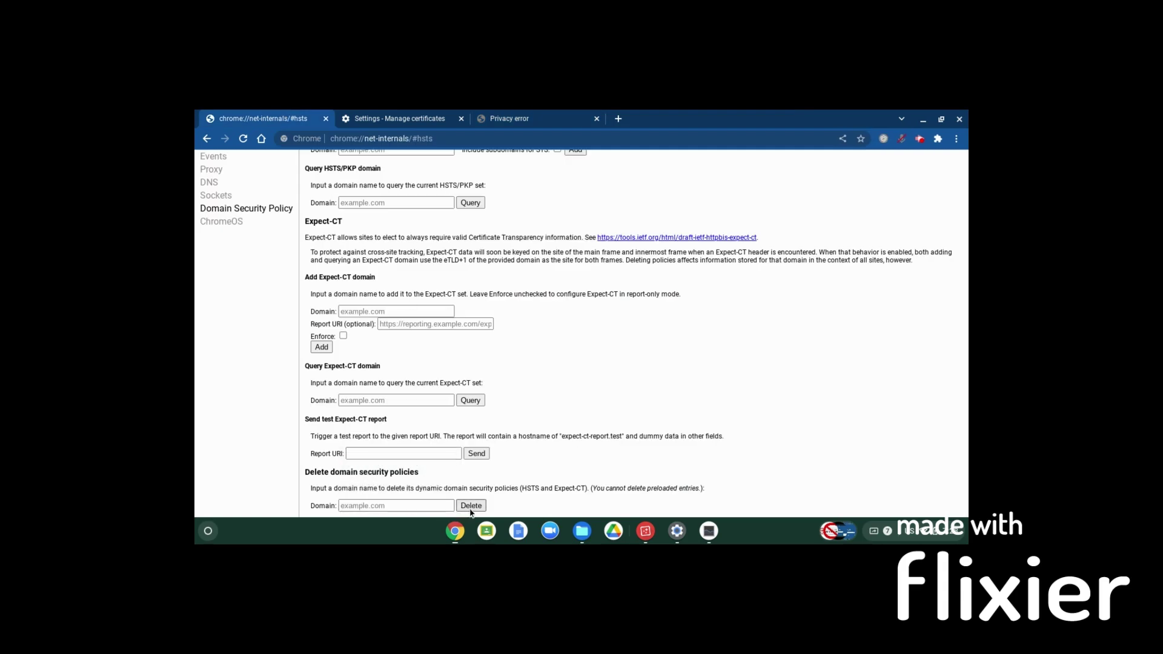
Step: Reload the privacy warning and proceed unsafely to play.geforcenow.com
left_click(484, 116)
left_click(244, 140)
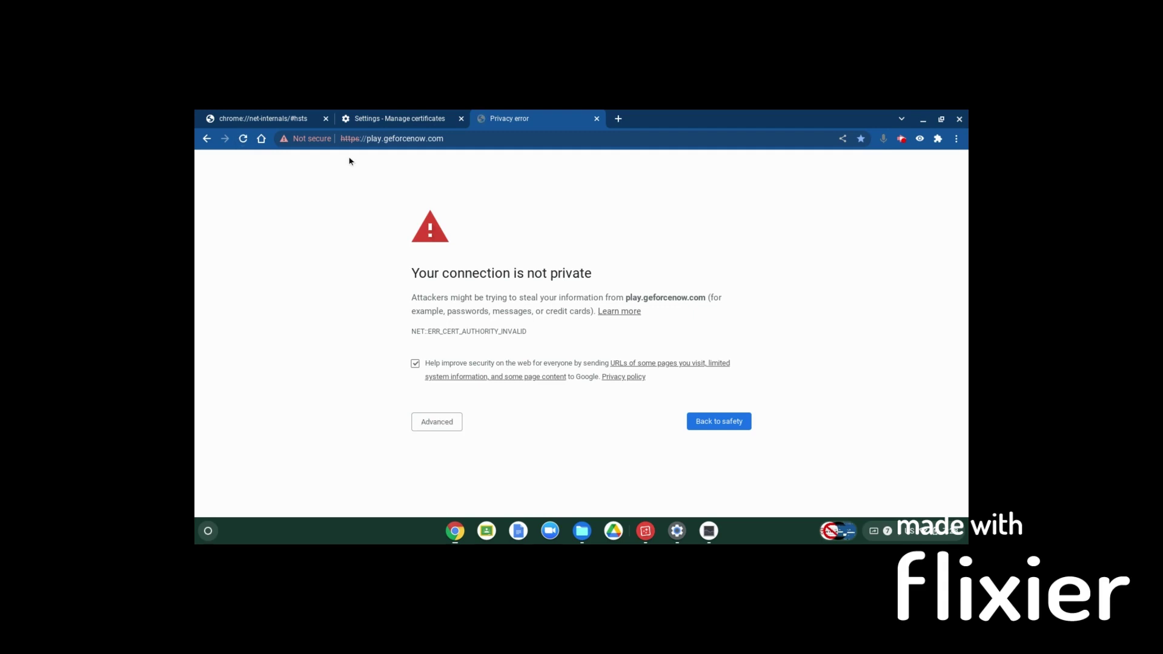
left_click(427, 418)
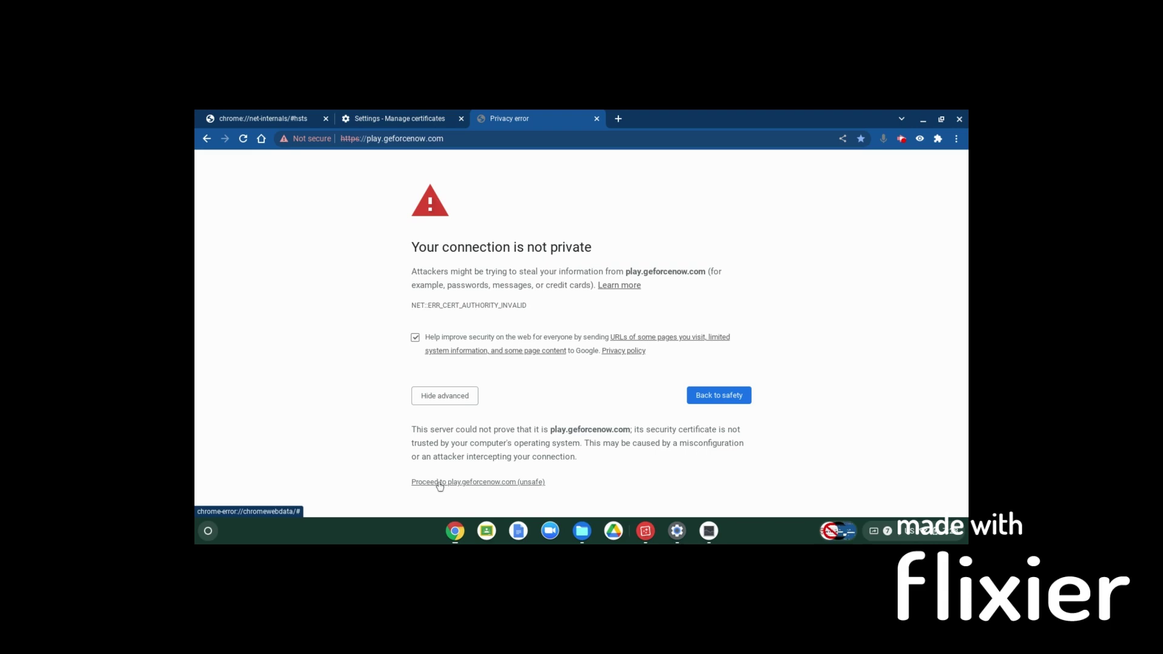
left_click(436, 482)
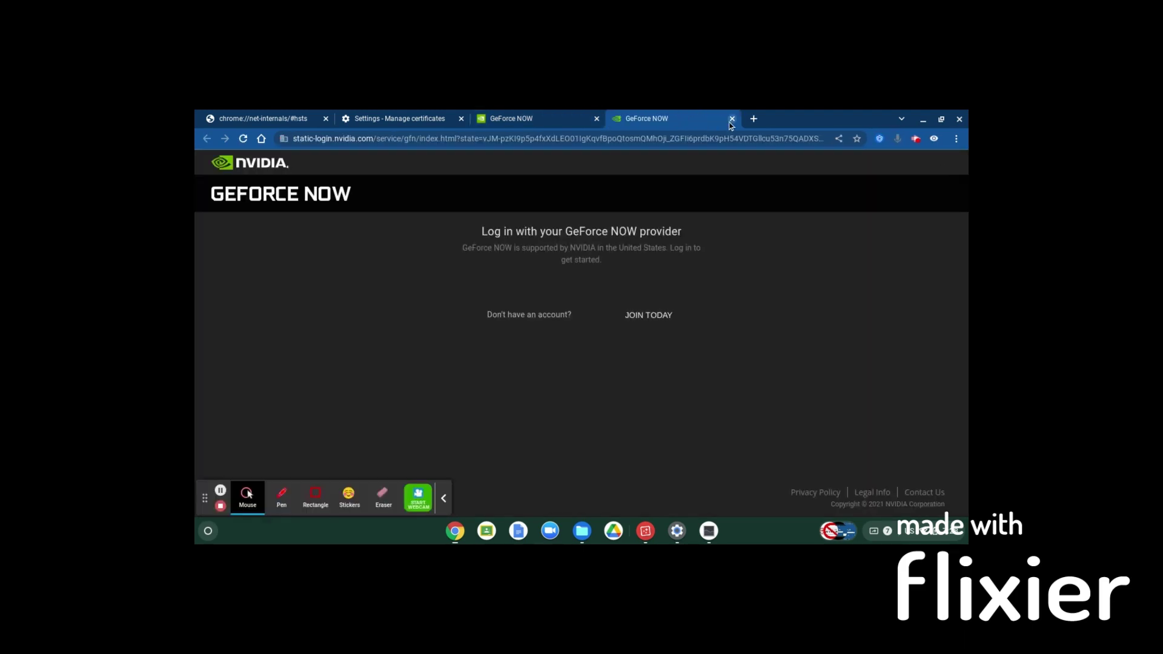
Step: Close the extra login tab and trust Amazon Root CA 1 for identifying websites
left_click(732, 118)
left_click(394, 119)
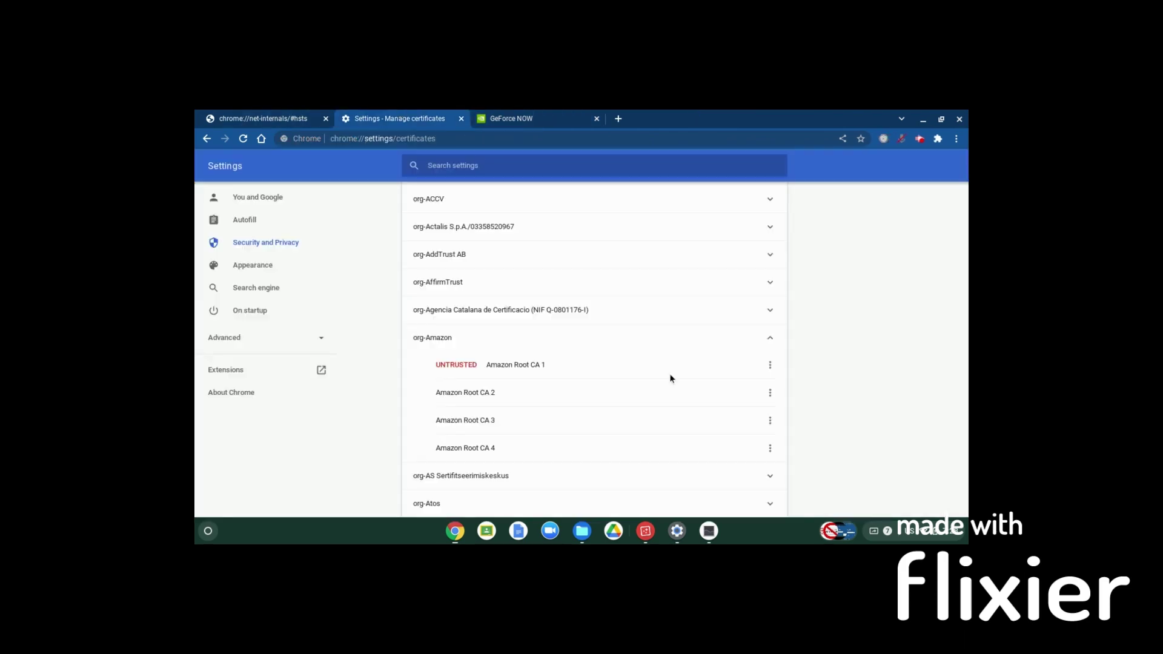
left_click(769, 364)
left_click(747, 388)
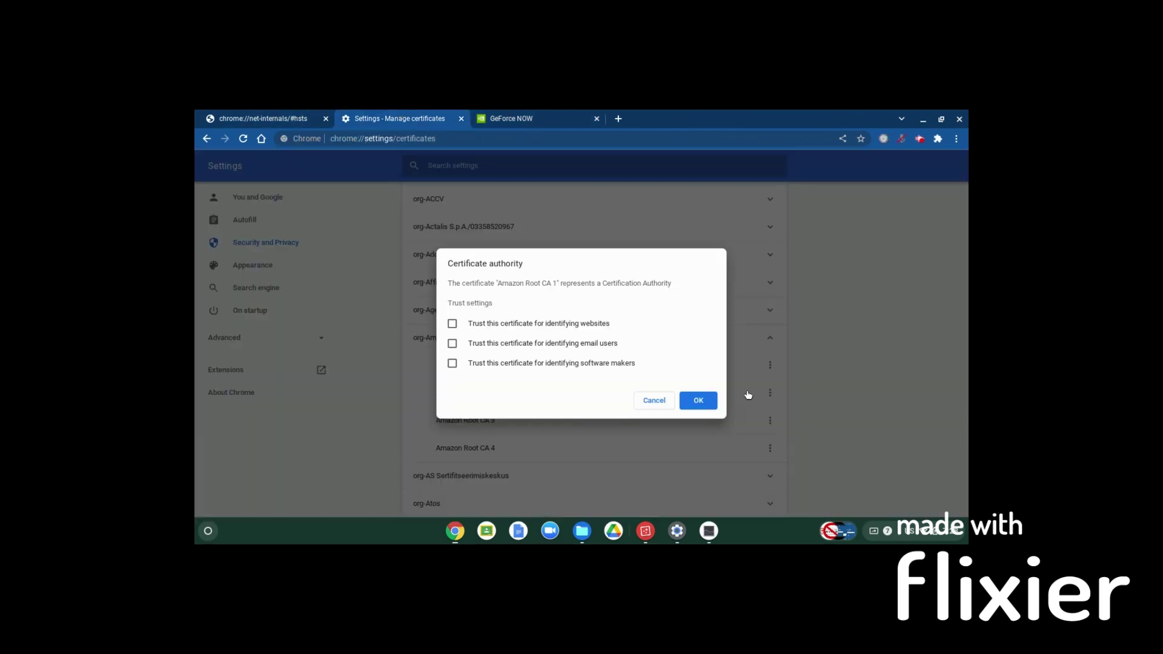
left_click(497, 322)
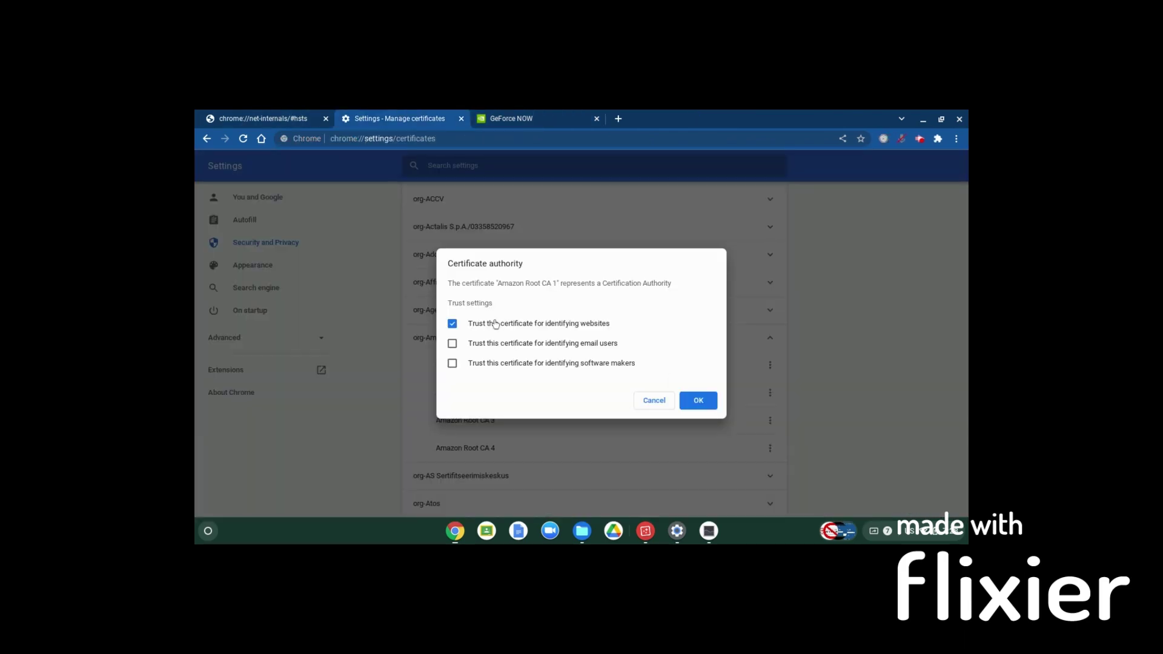
left_click(697, 407)
Step: Set website trust for Starfield Class 2 CA and Starfield Root G2
scroll(703, 399, "down", 15)
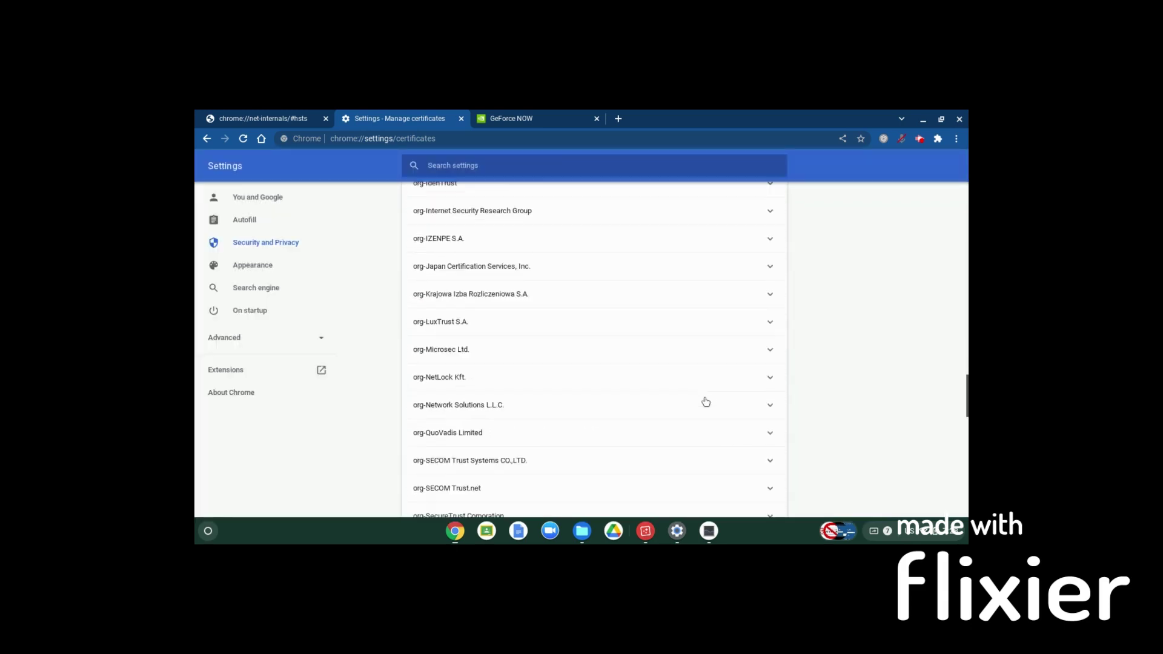
scroll(705, 401, "down", 5)
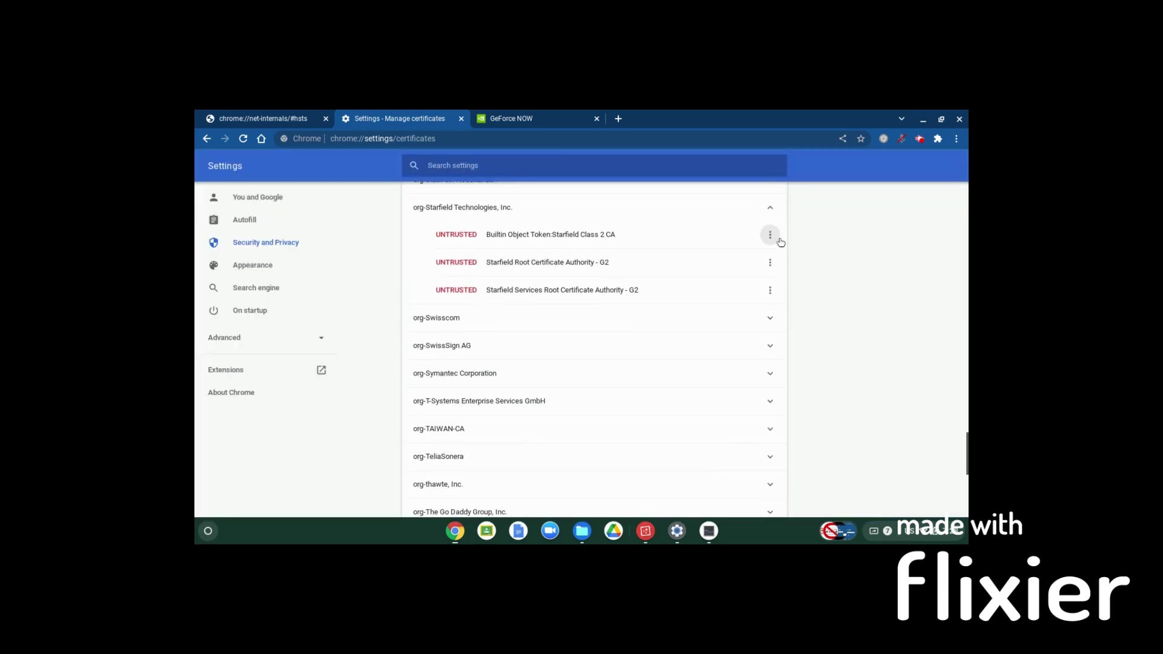
left_click(770, 235)
left_click(746, 259)
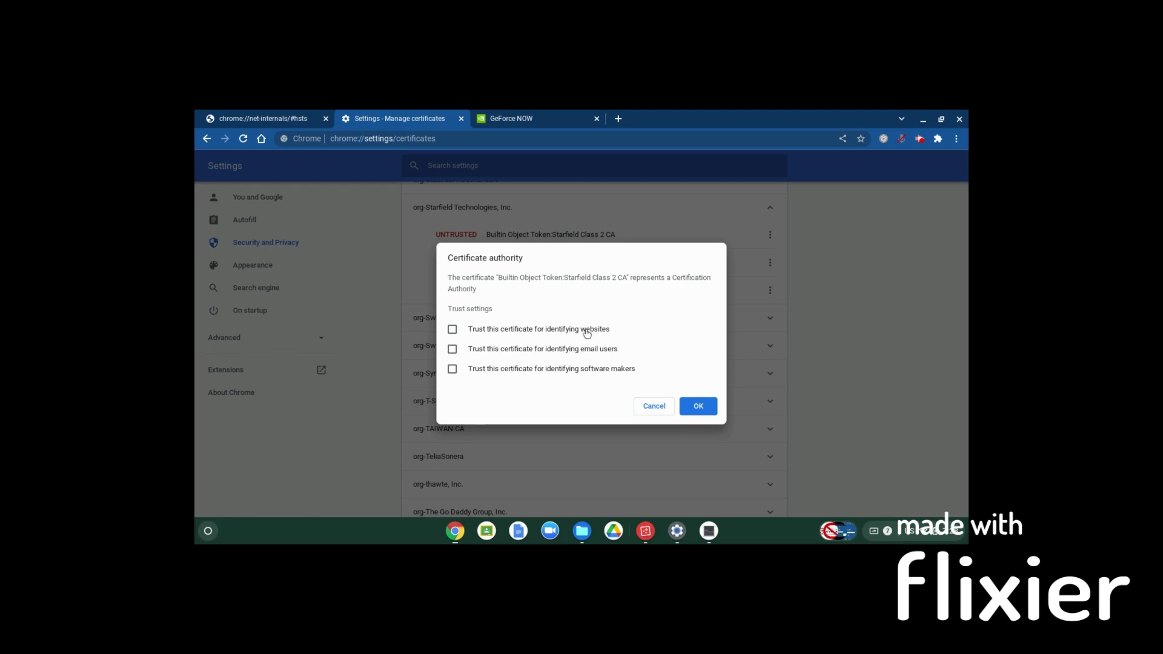
left_click(698, 407)
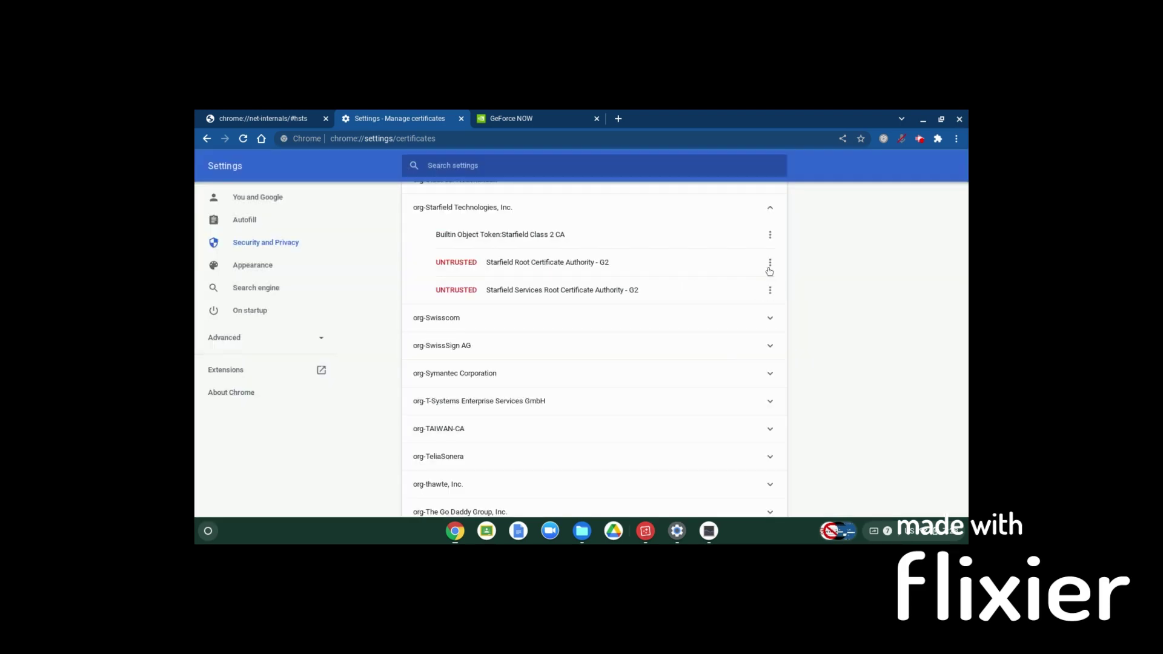
left_click(770, 263)
left_click(754, 289)
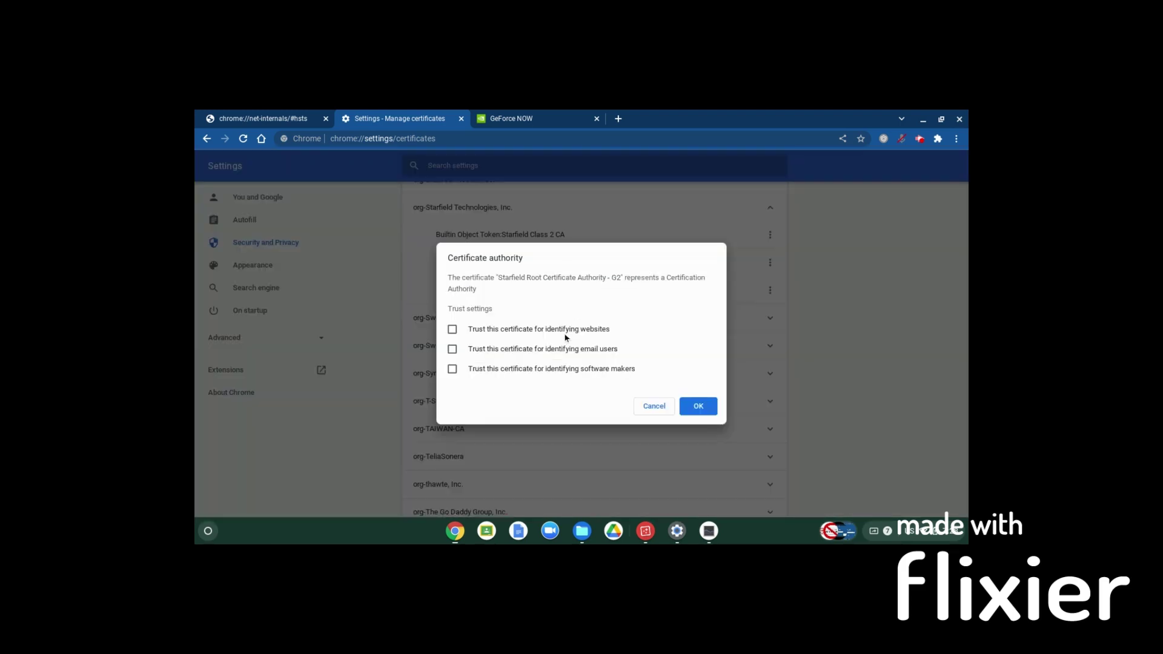
left_click(576, 329)
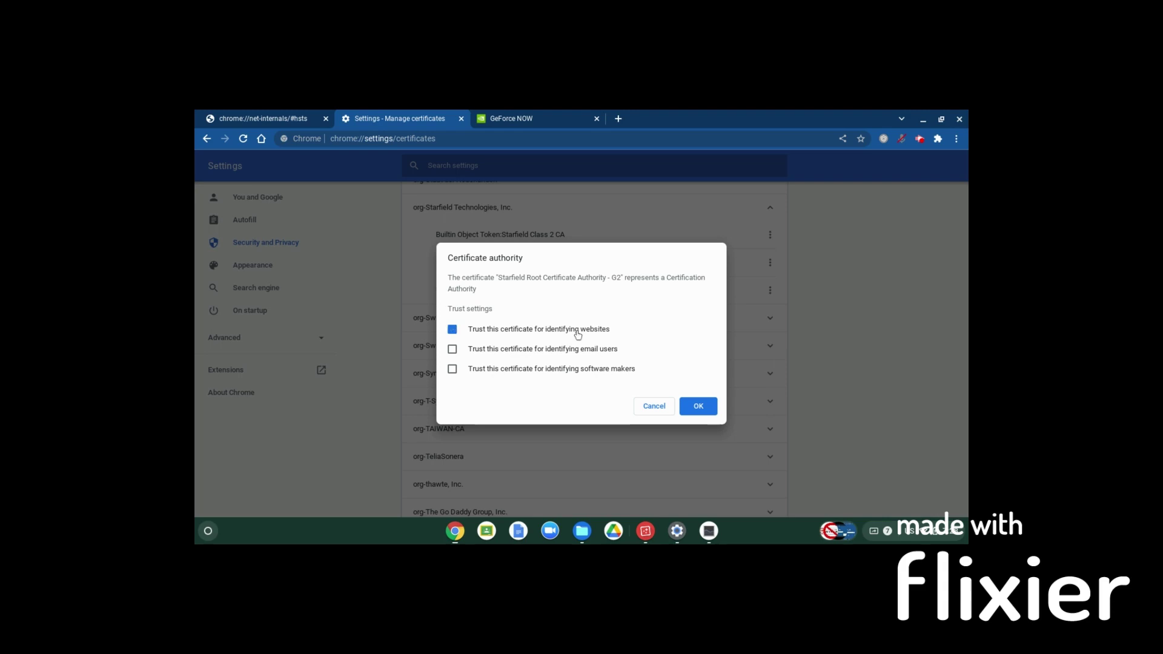
left_click(701, 407)
Step: Trust Starfield Services Root G2 for identifying websites and return to GeForce NOW
left_click(770, 290)
left_click(753, 312)
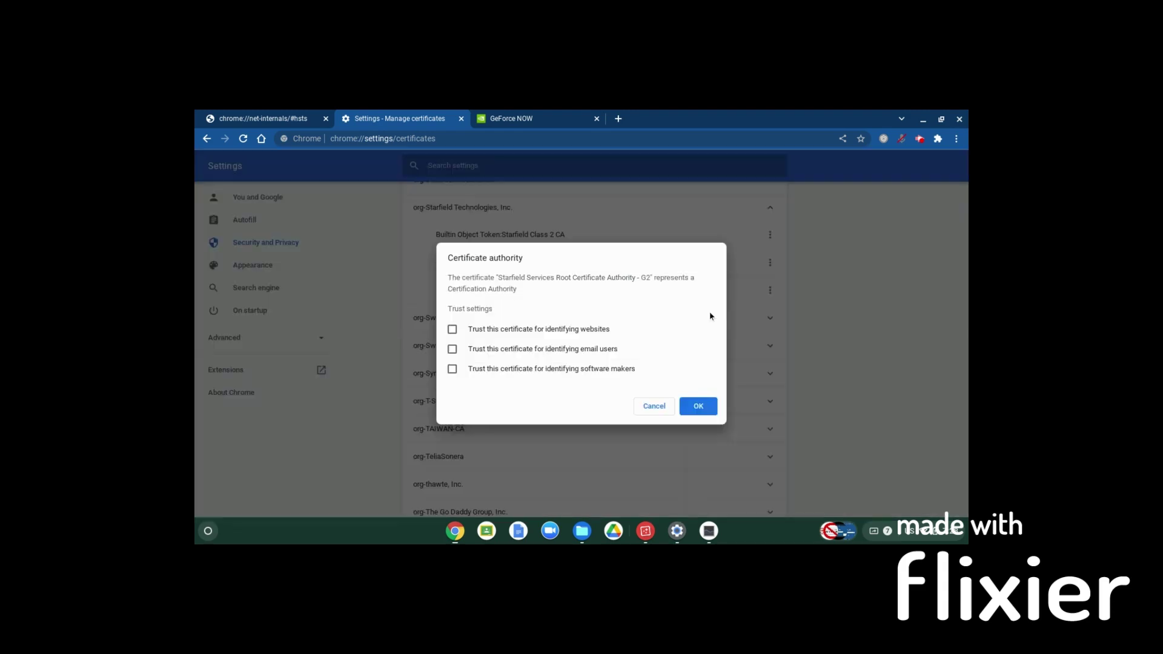
left_click(587, 333)
left_click(686, 405)
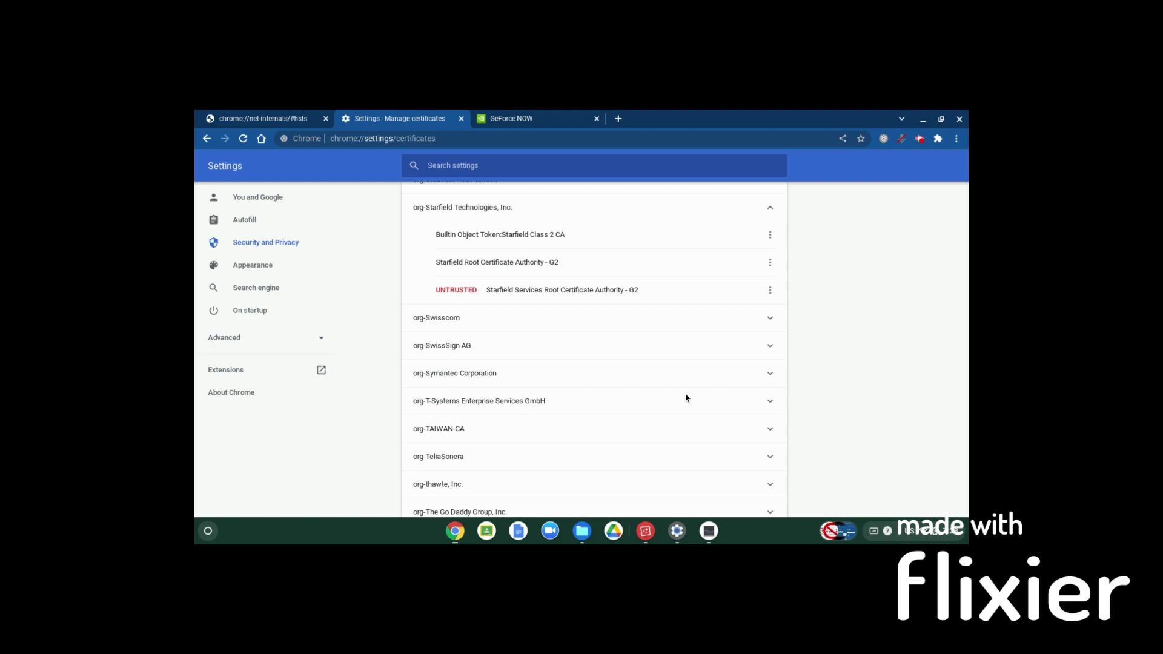
left_click(533, 119)
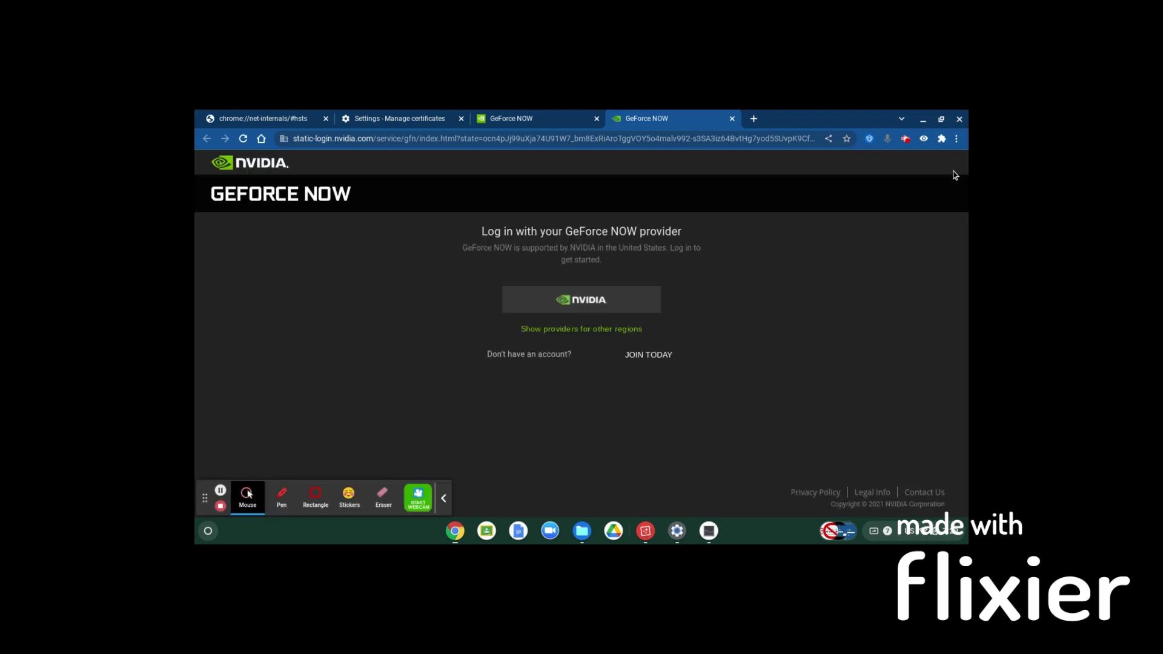
Step: Log in via the NVIDIA provider and go to the new NVIDIA sign-in tab
left_click(657, 304)
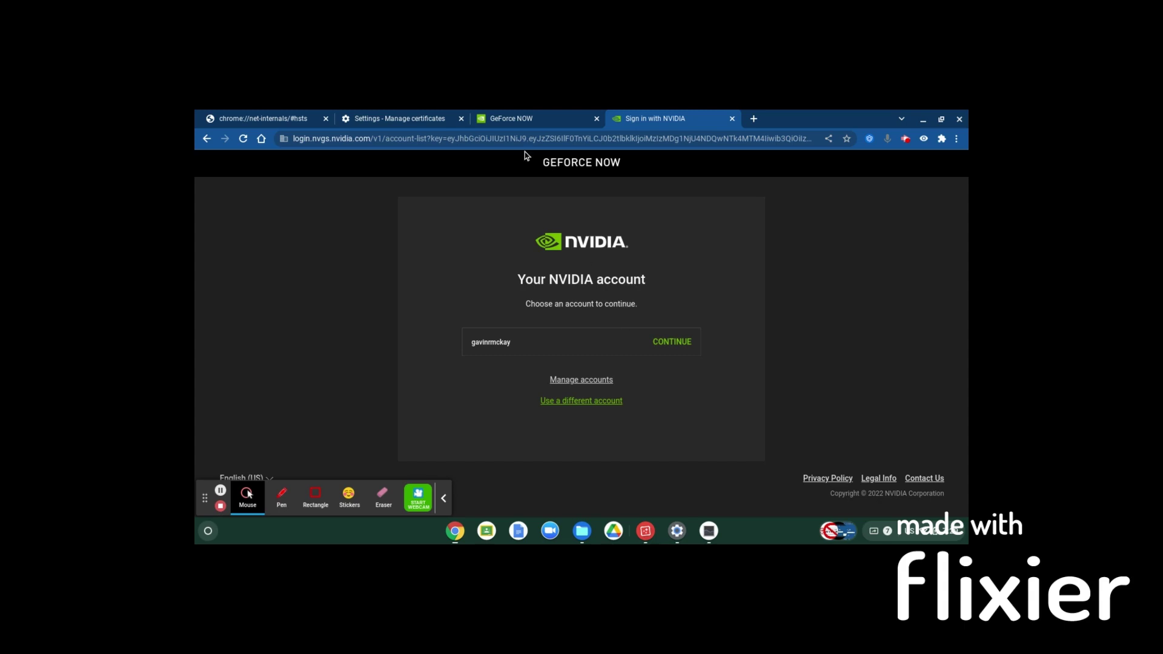
left_click(538, 111)
left_click(641, 115)
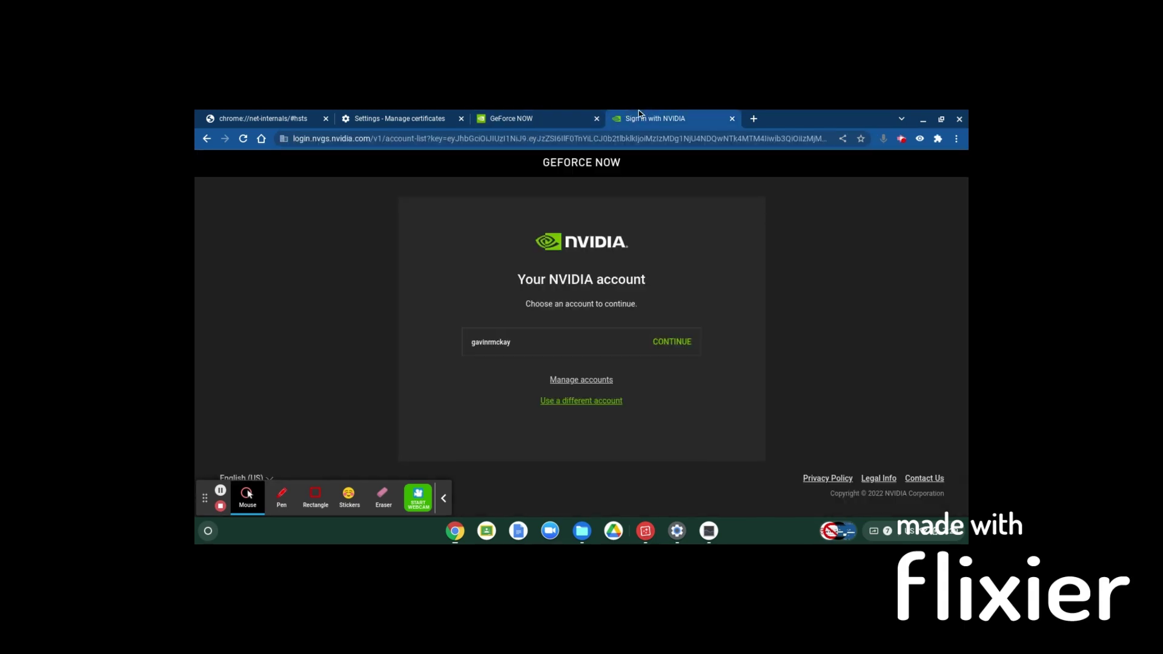
Step: Review Starfield Class 2 CA's trust and stop trusting Starfield Root G2 for websites
left_click(383, 115)
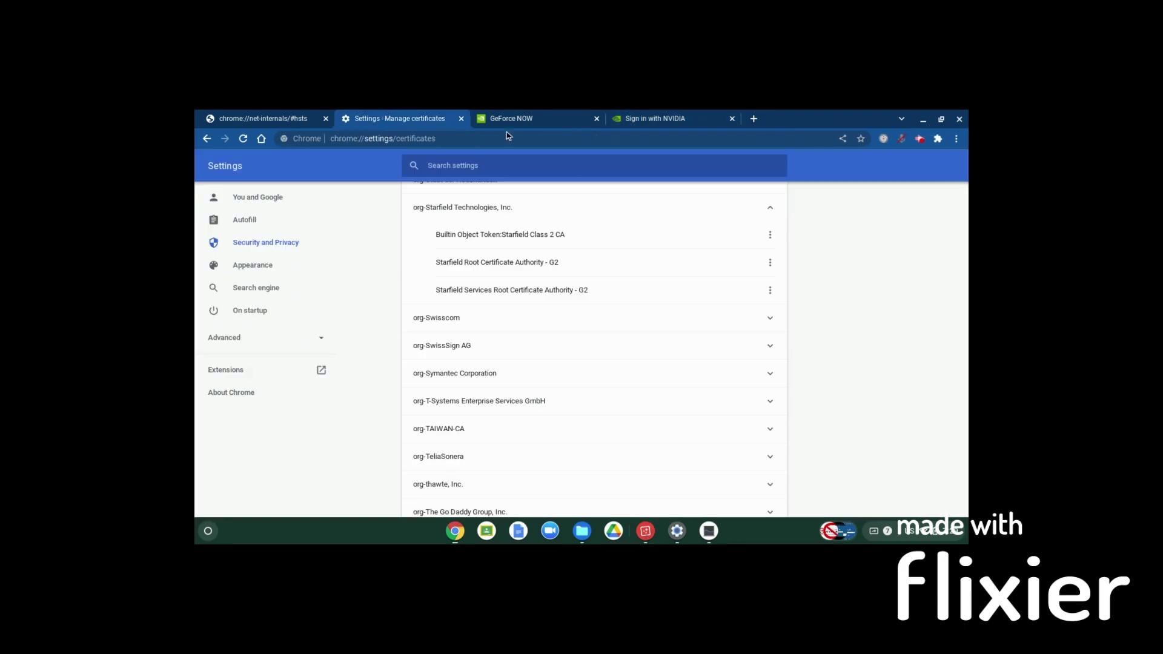
left_click(775, 245)
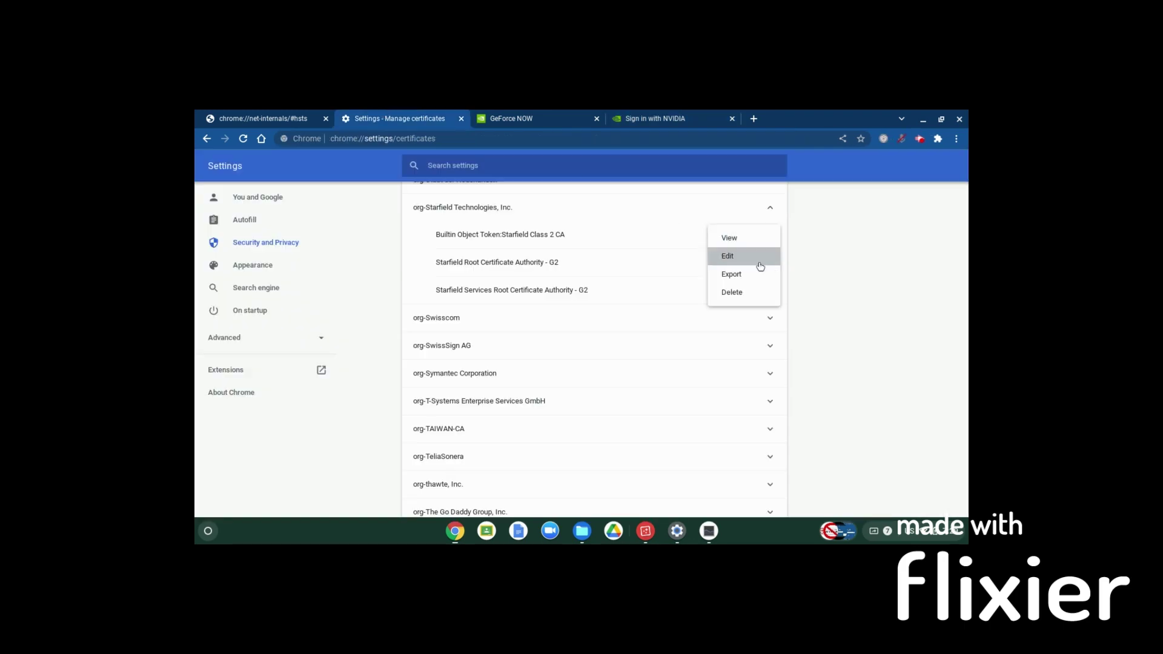
left_click(759, 257)
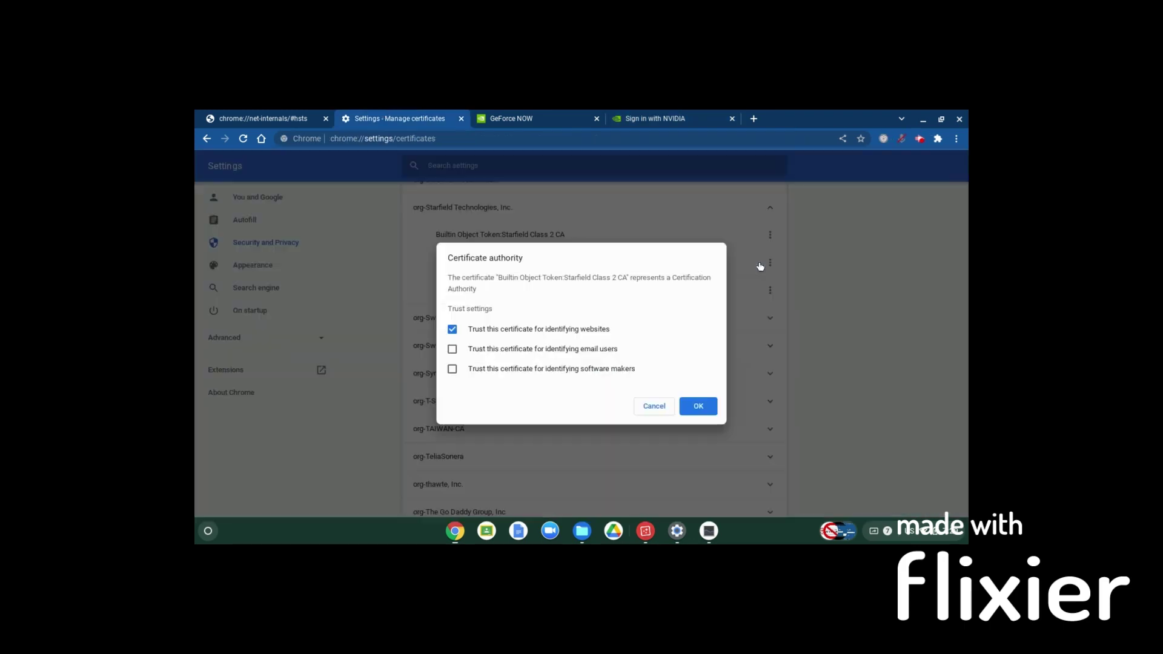
left_click(709, 407)
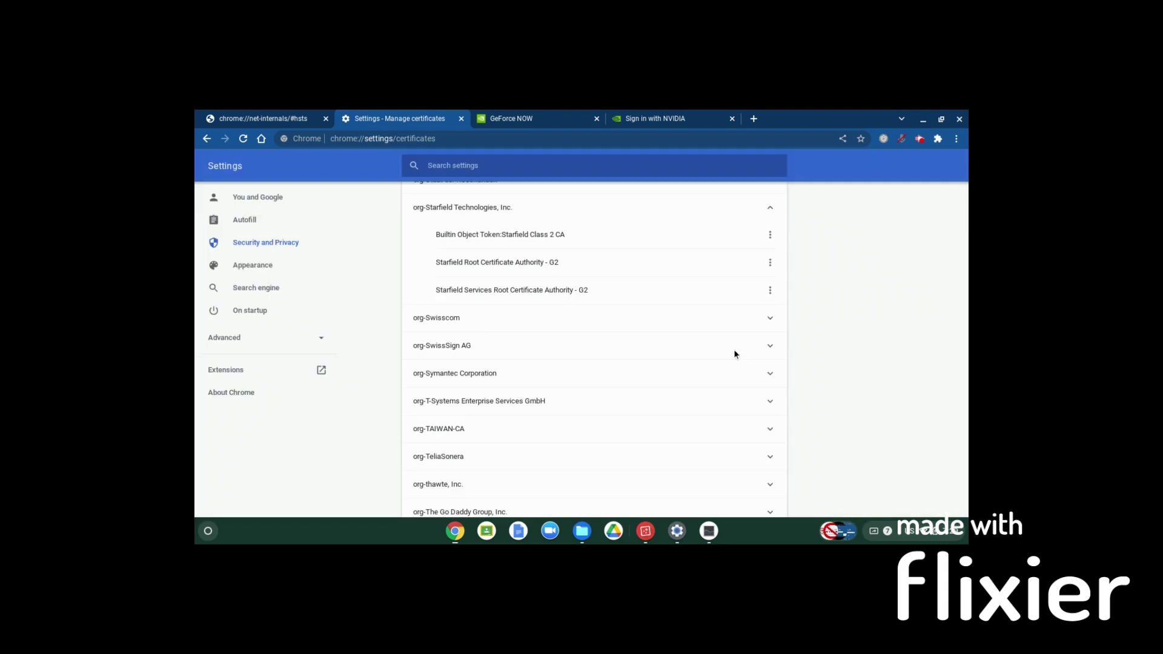
left_click(770, 264)
left_click(724, 284)
left_click(606, 331)
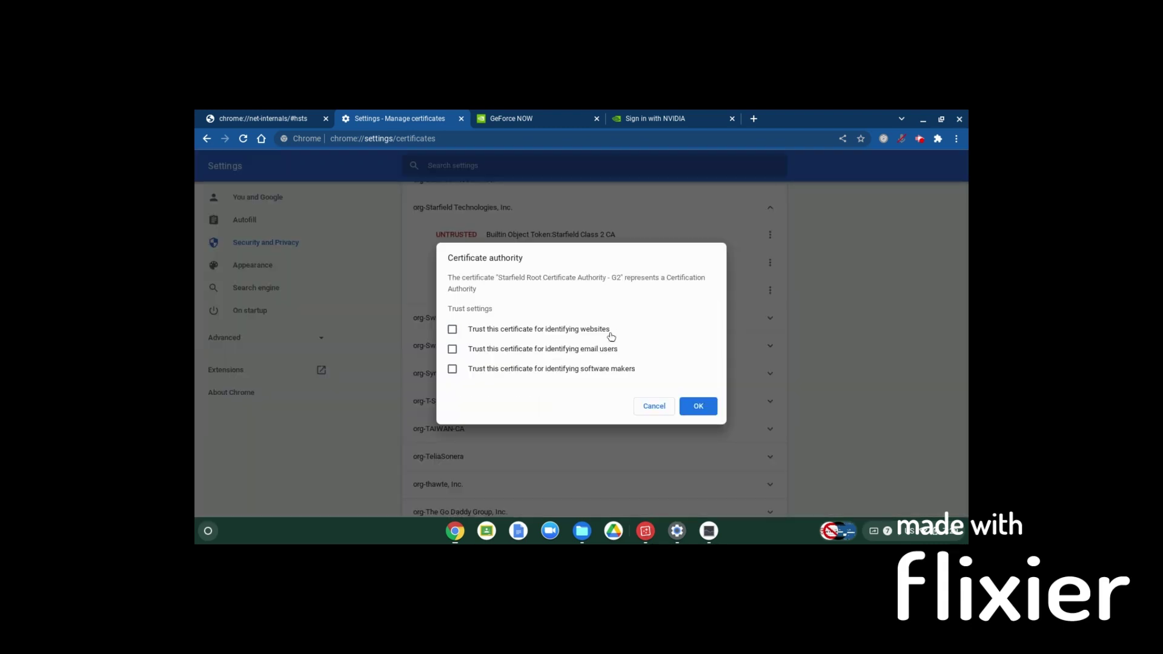
left_click(695, 407)
Step: Remove website trust from Starfield Services Root G2 and Amazon Root CA 1
left_click(768, 291)
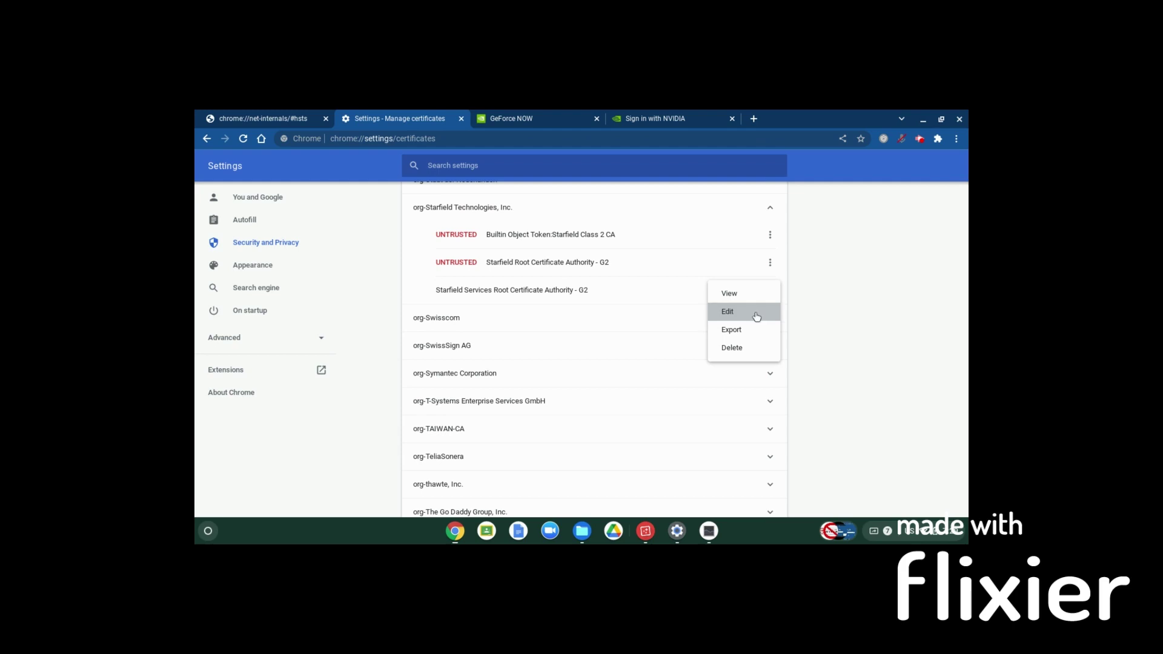
left_click(751, 312)
left_click(564, 331)
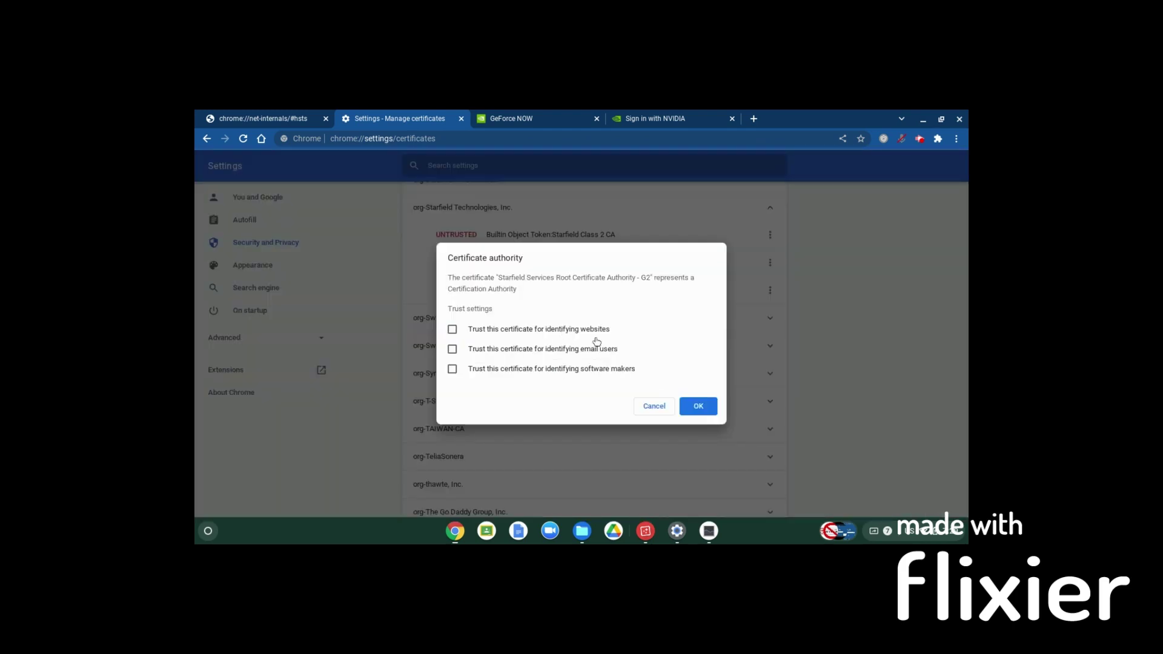
left_click(697, 407)
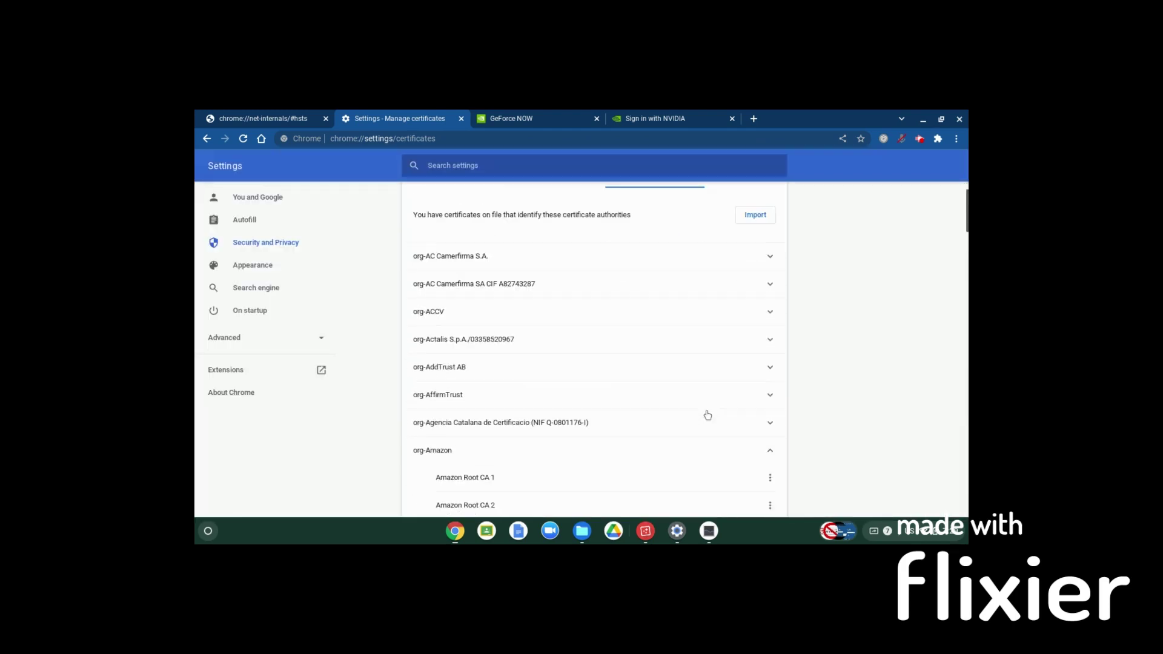
left_click(770, 454)
left_click(752, 426)
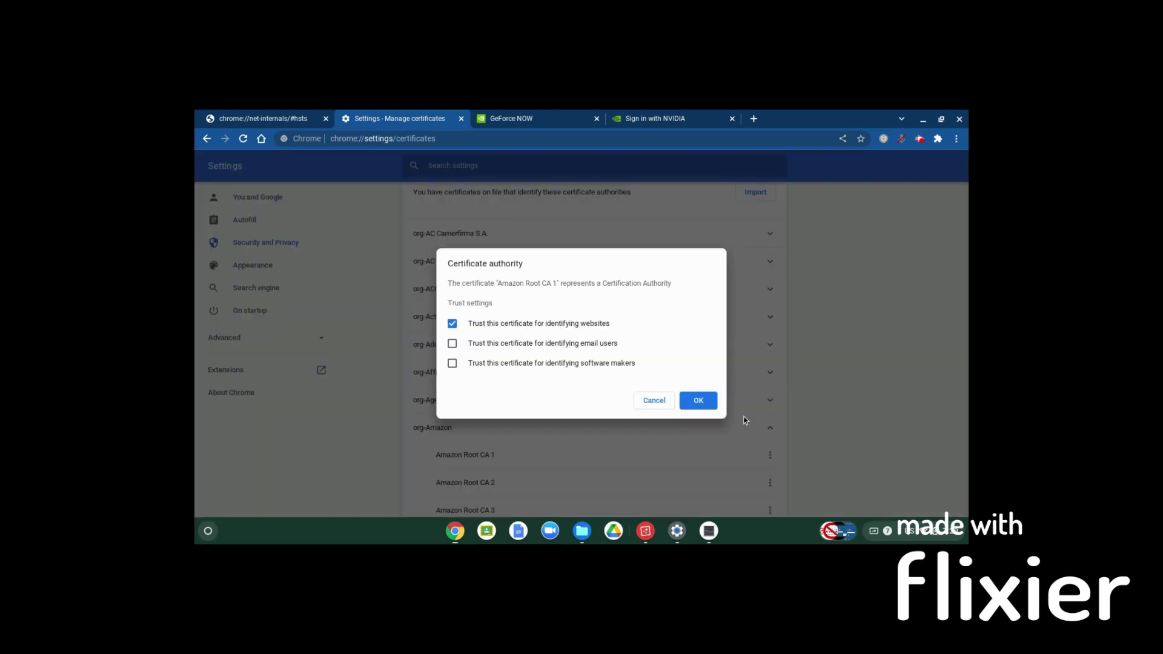
left_click(594, 326)
left_click(690, 400)
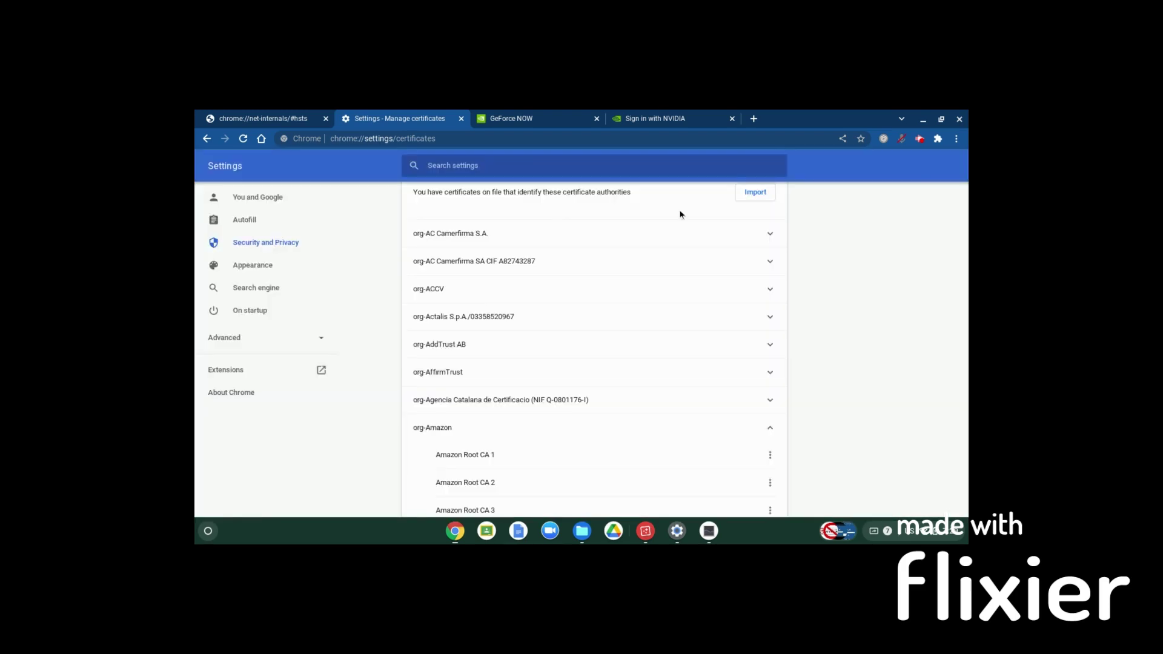
Step: Continue signing in with the existing NVIDIA account listed on the sign-in tab
left_click(663, 116)
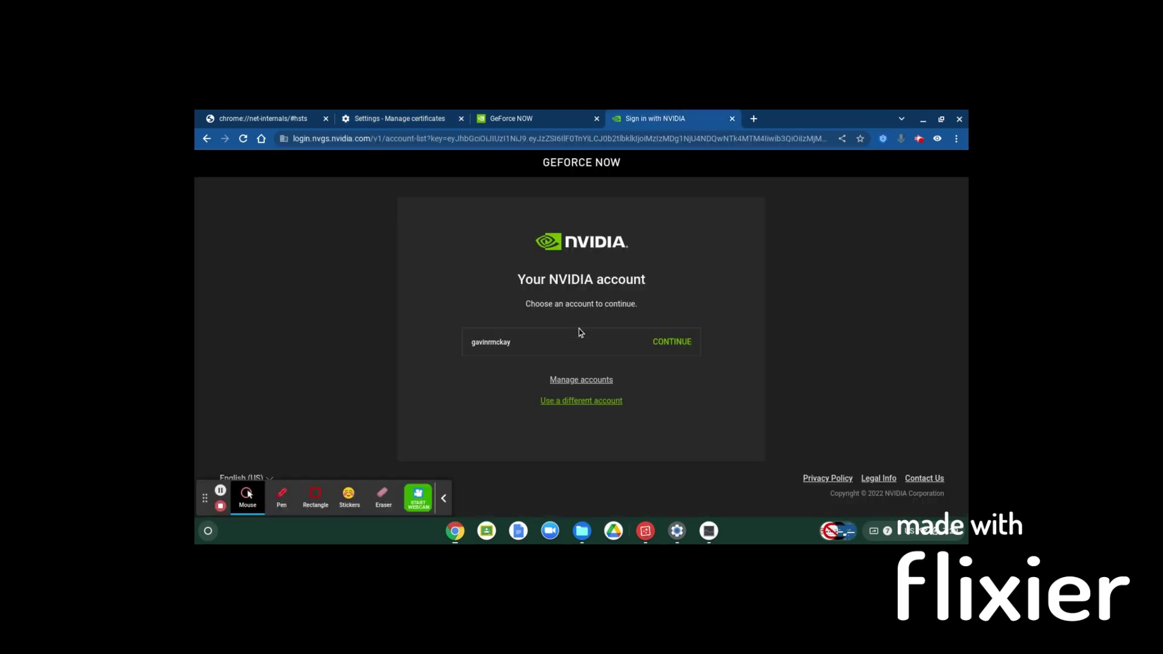
left_click(676, 350)
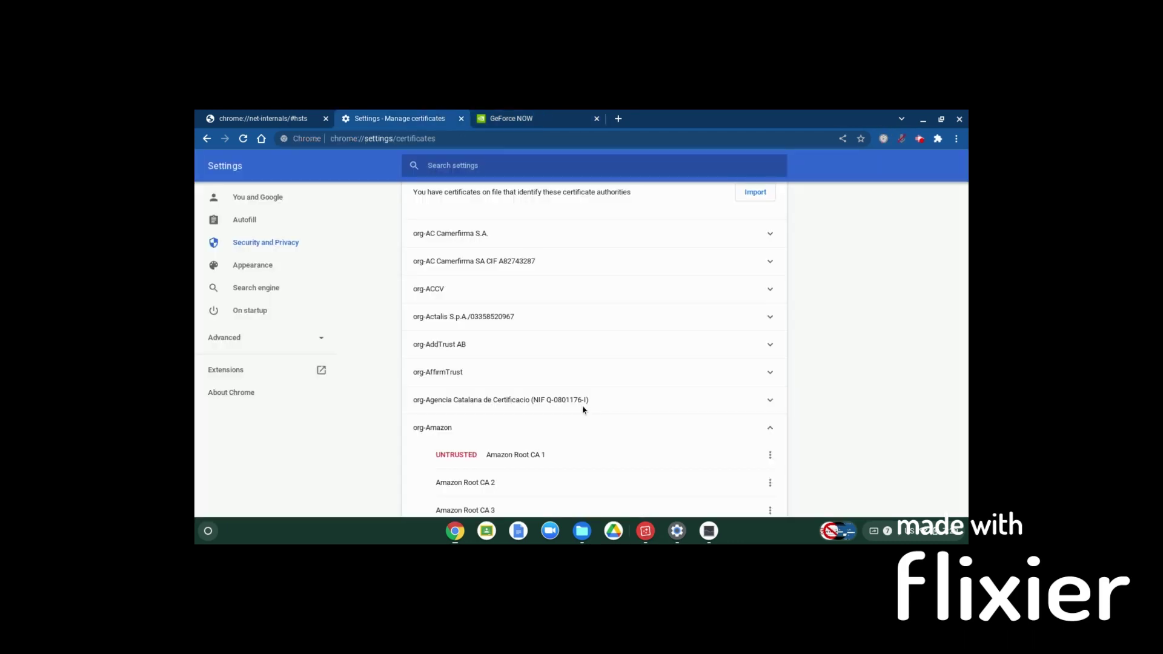
Step: Check the loading GeForce NOW page, then re-trust Amazon Root CA 1 for websites
left_click(545, 114)
left_click(370, 116)
left_click(769, 455)
left_click(733, 413)
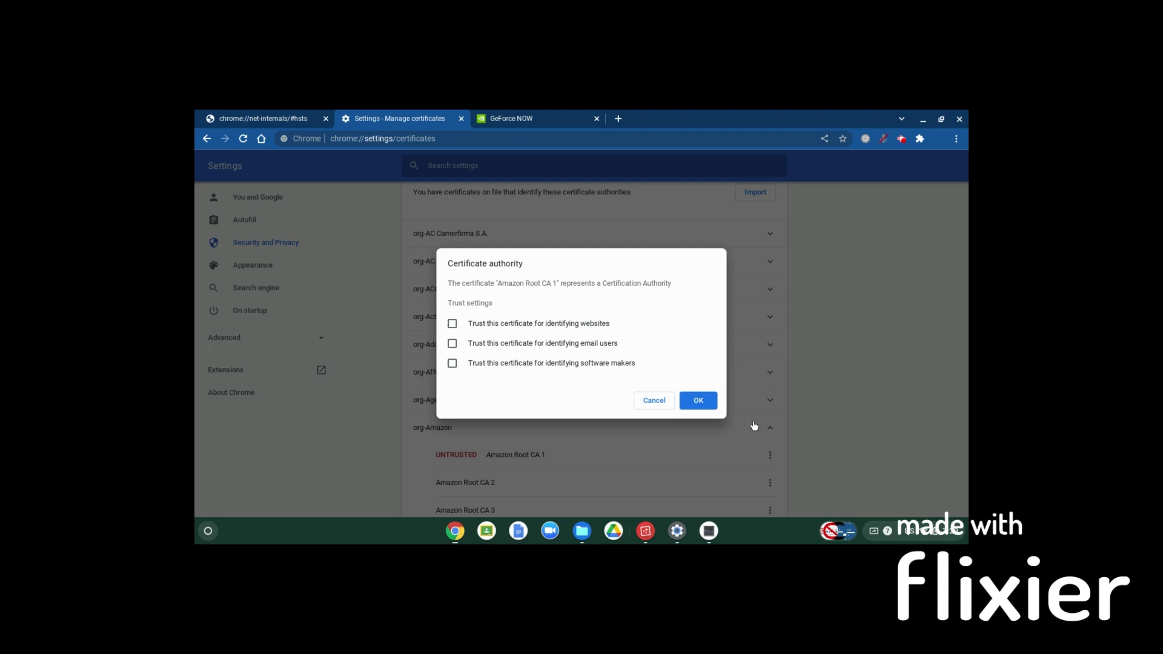
left_click(597, 327)
left_click(696, 400)
Step: Re-trust Starfield Class 2 CA for identifying websites
scroll(694, 395, "down", 20)
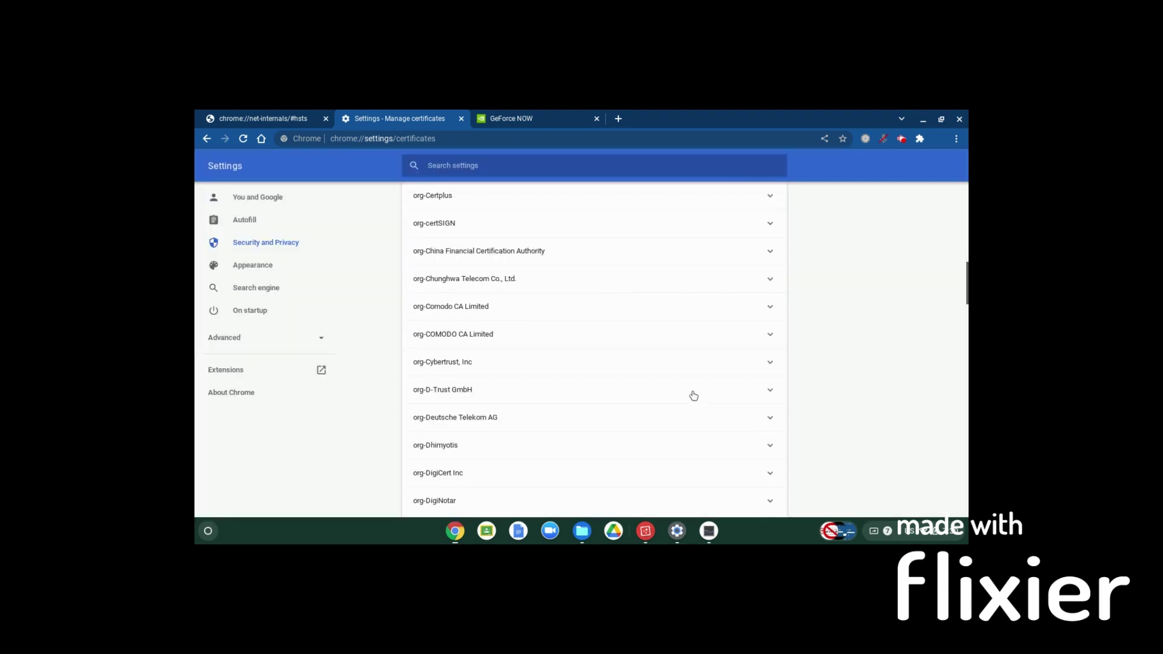
scroll(744, 424, "down", 15)
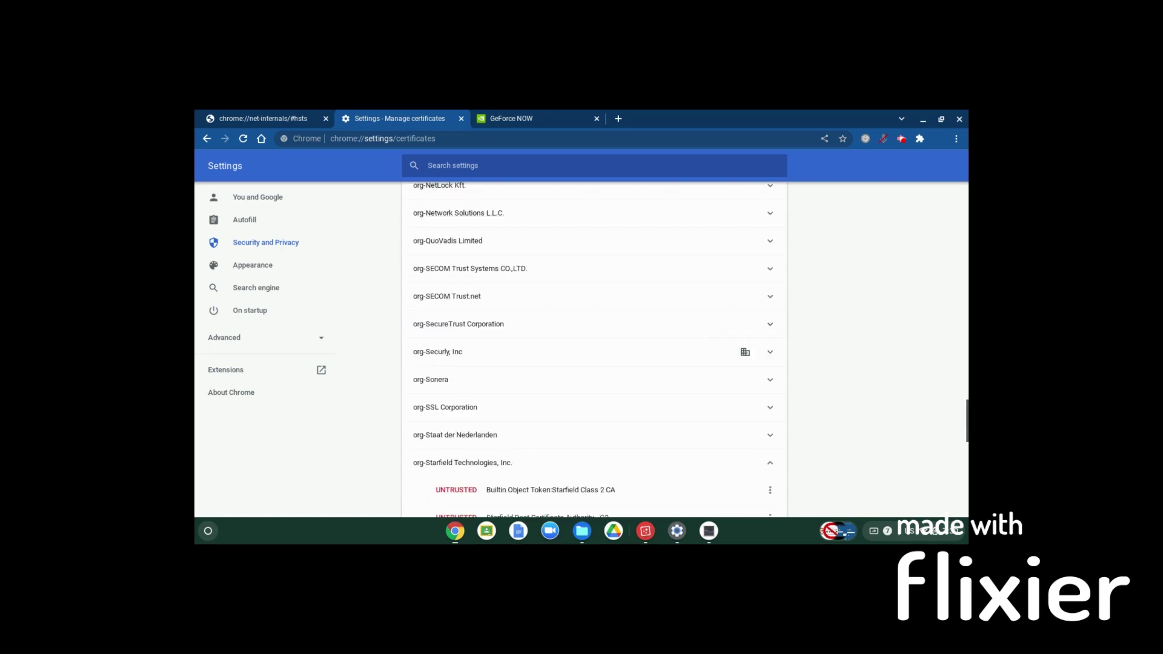
left_click(769, 309)
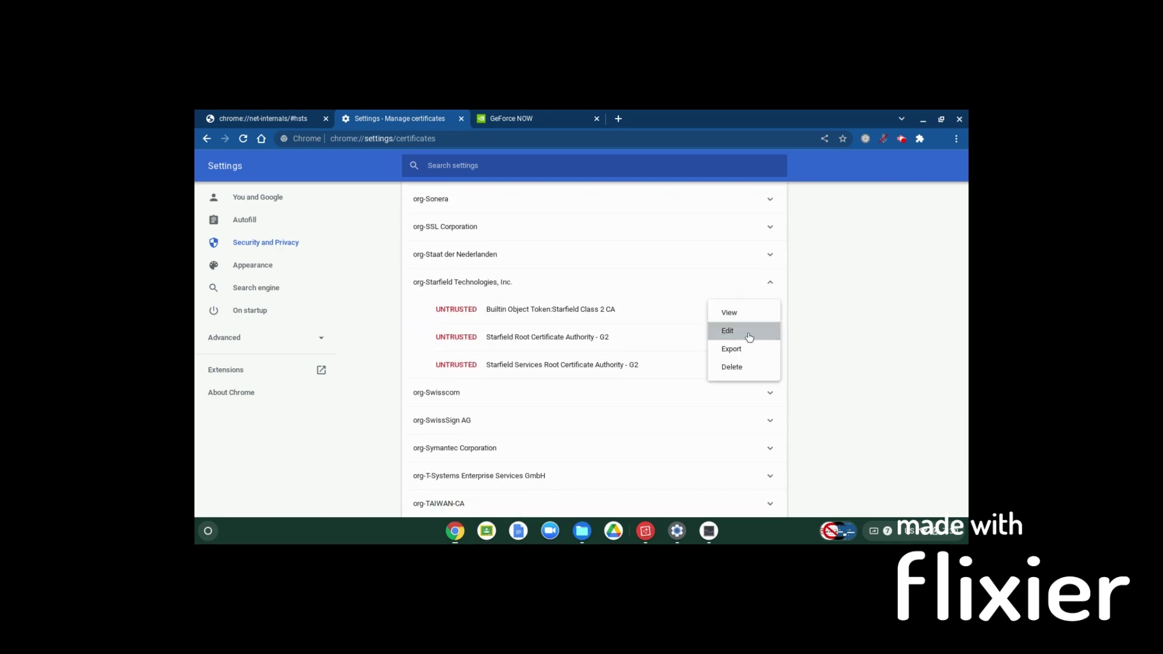
left_click(749, 337)
left_click(598, 327)
left_click(694, 403)
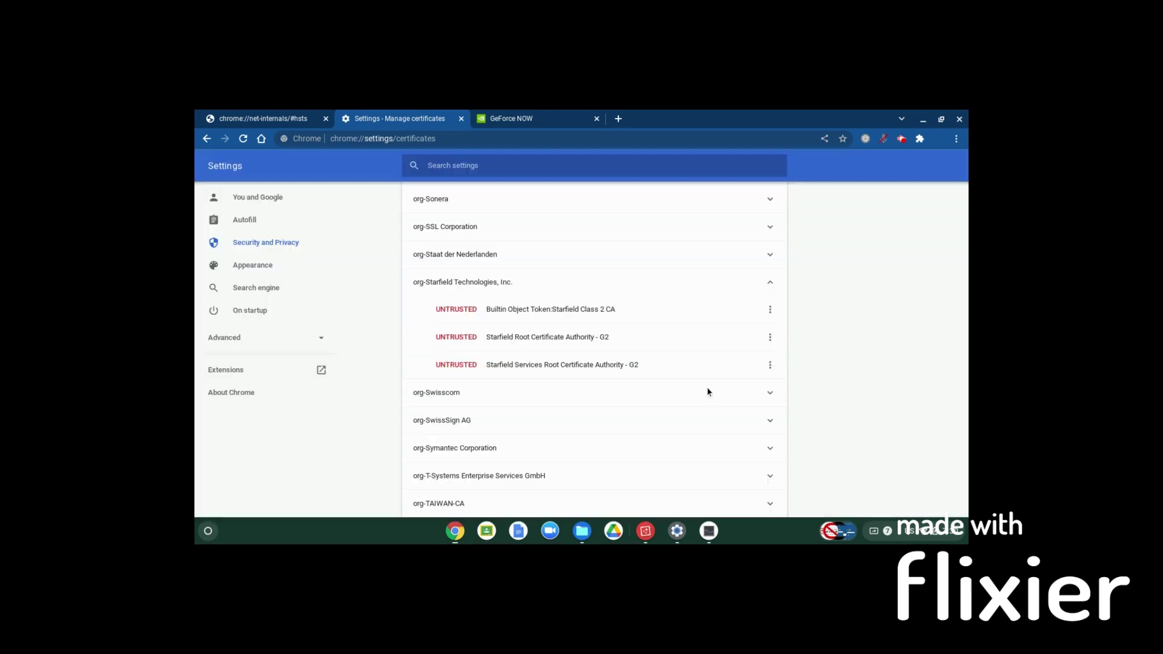
Step: Confirm website trust for Starfield Root G2 and Starfield Services Root G2
left_click(766, 346)
left_click(736, 363)
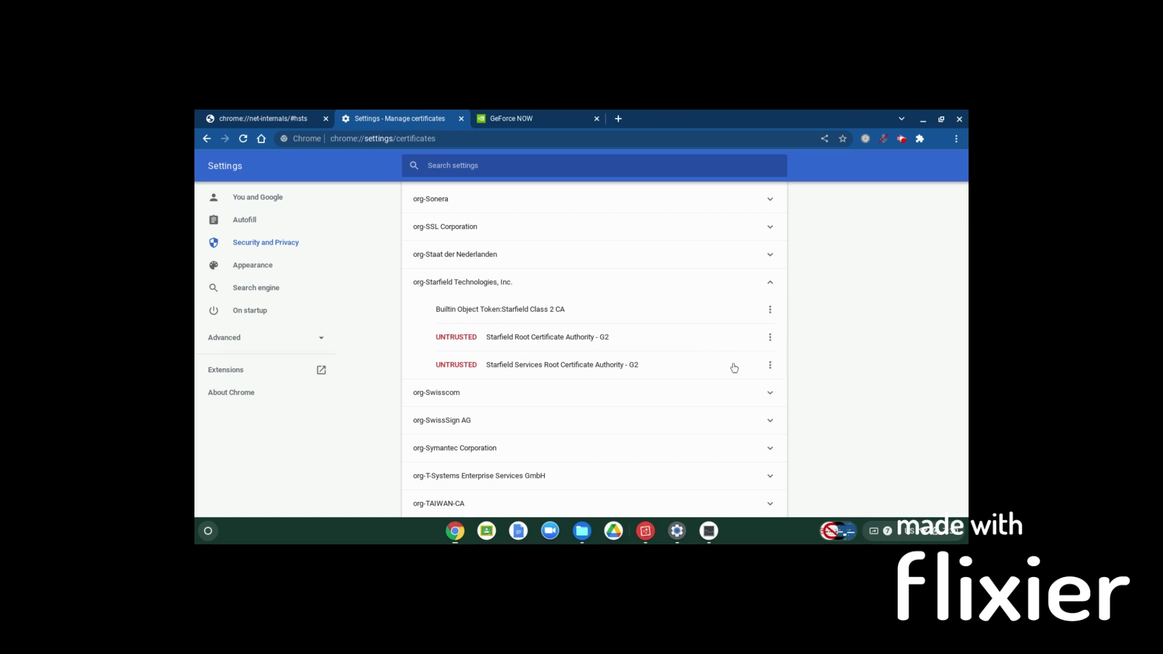
left_click(697, 406)
left_click(769, 365)
left_click(749, 389)
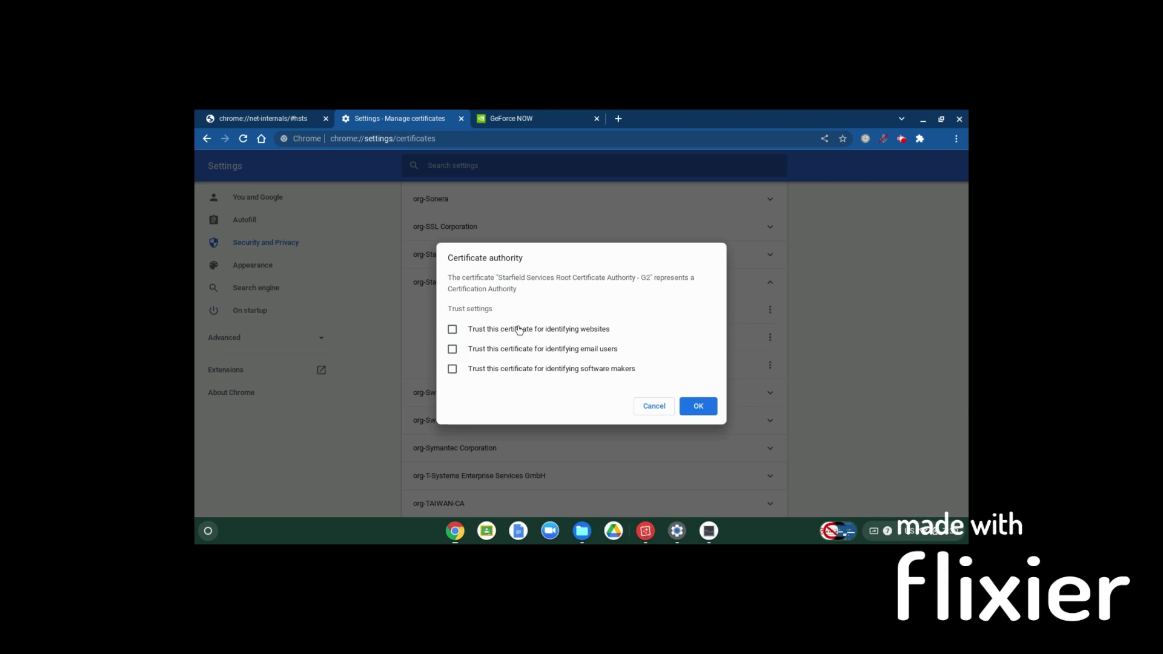
left_click(699, 406)
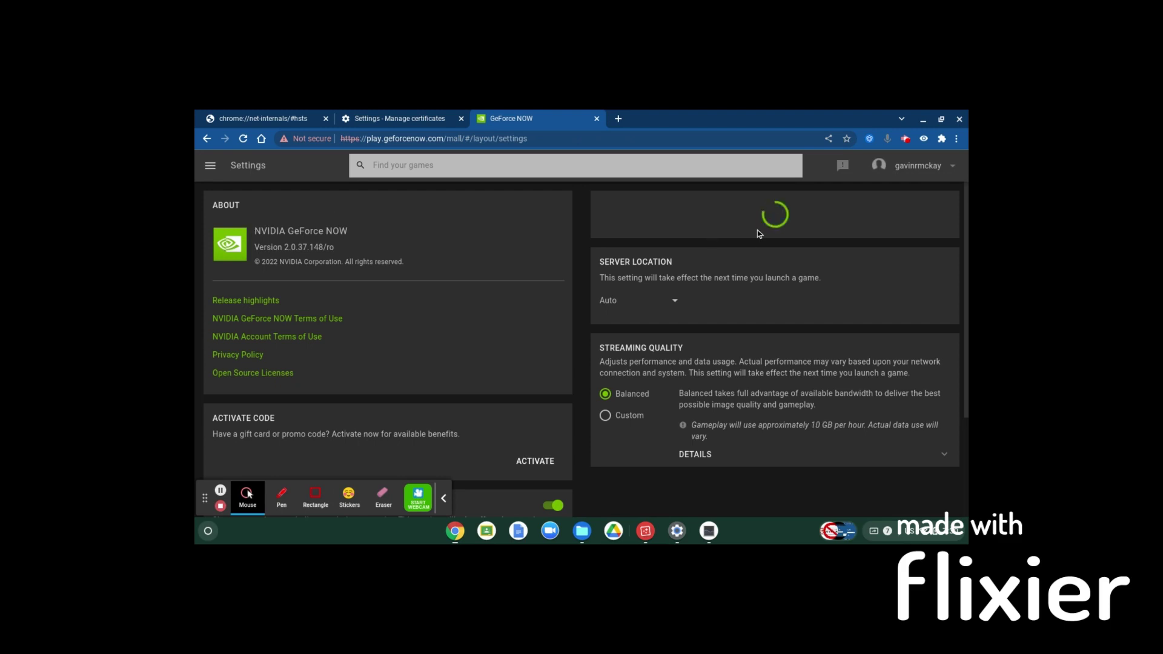
Step: Open and dismiss the account options, then open the navigation menu toward Games
left_click(931, 166)
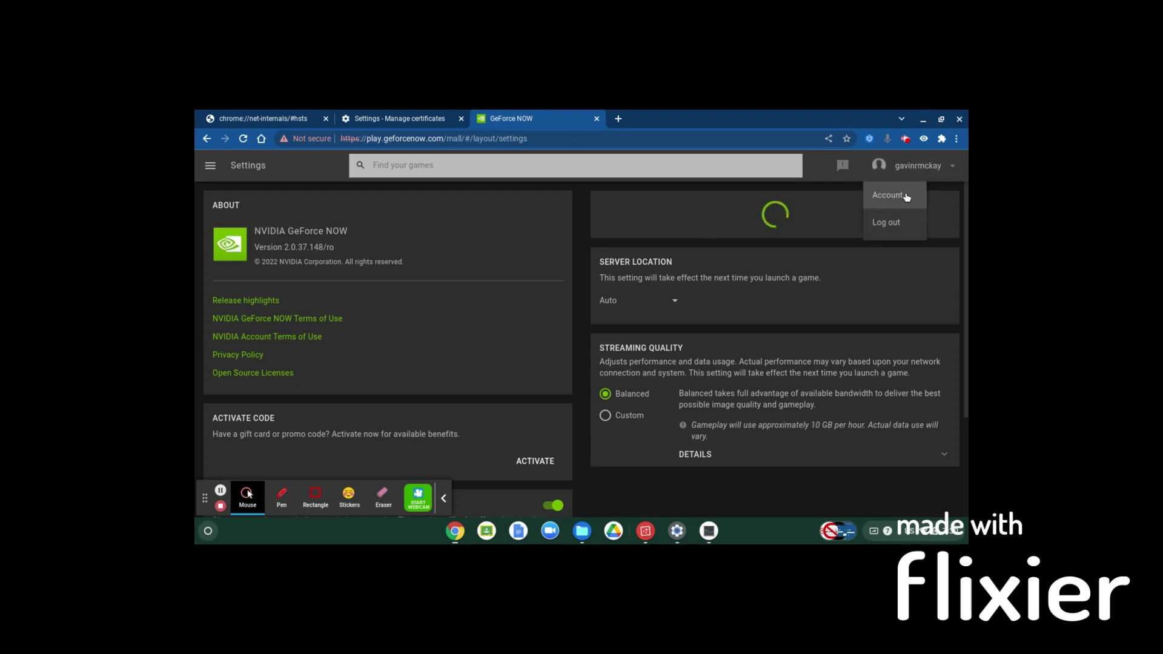
left_click(605, 216)
left_click(212, 166)
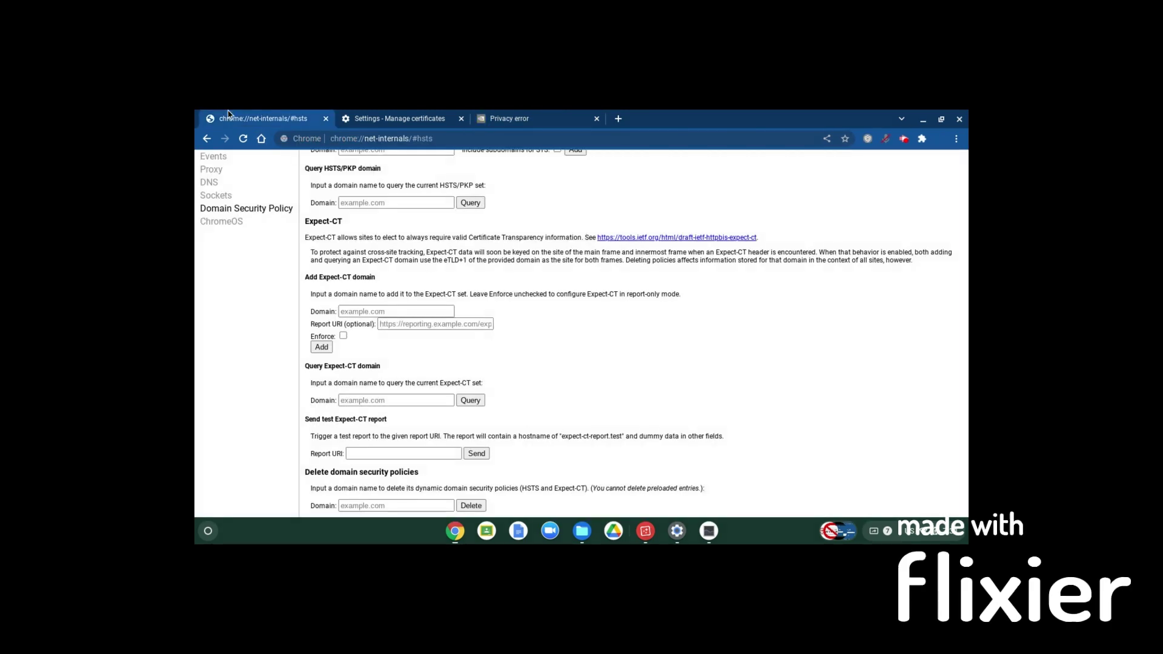
Step: Reload the privacy error and proceed unsafely to play.geforcenow.com, briefly checking certificate settings
left_click(396, 506)
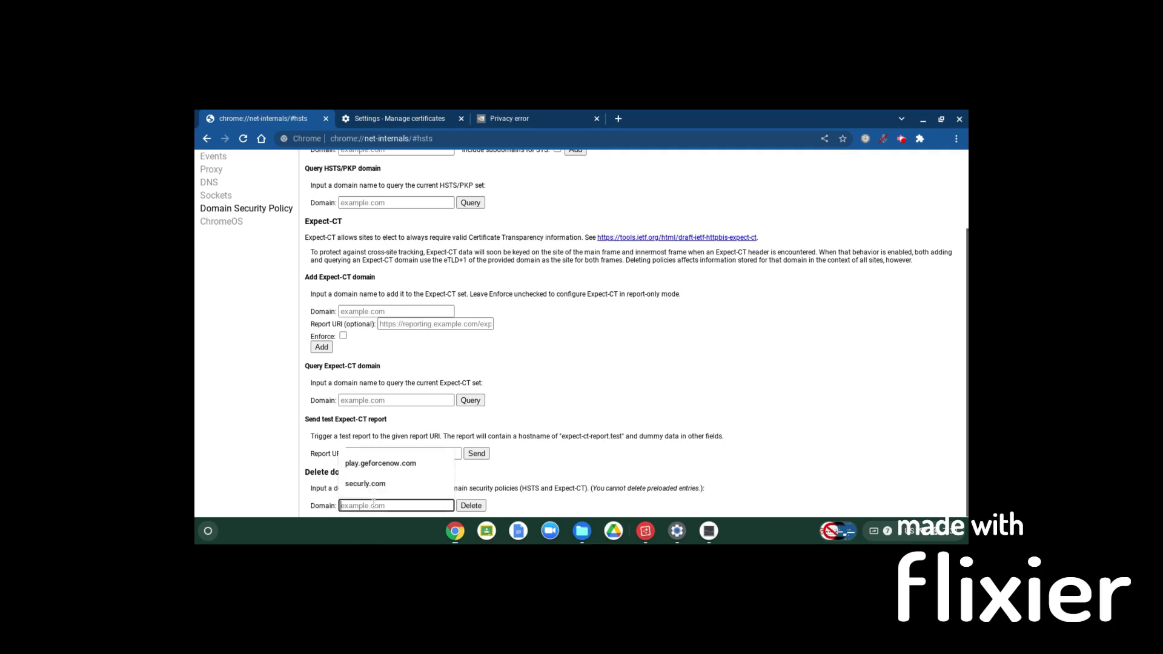
left_click(534, 113)
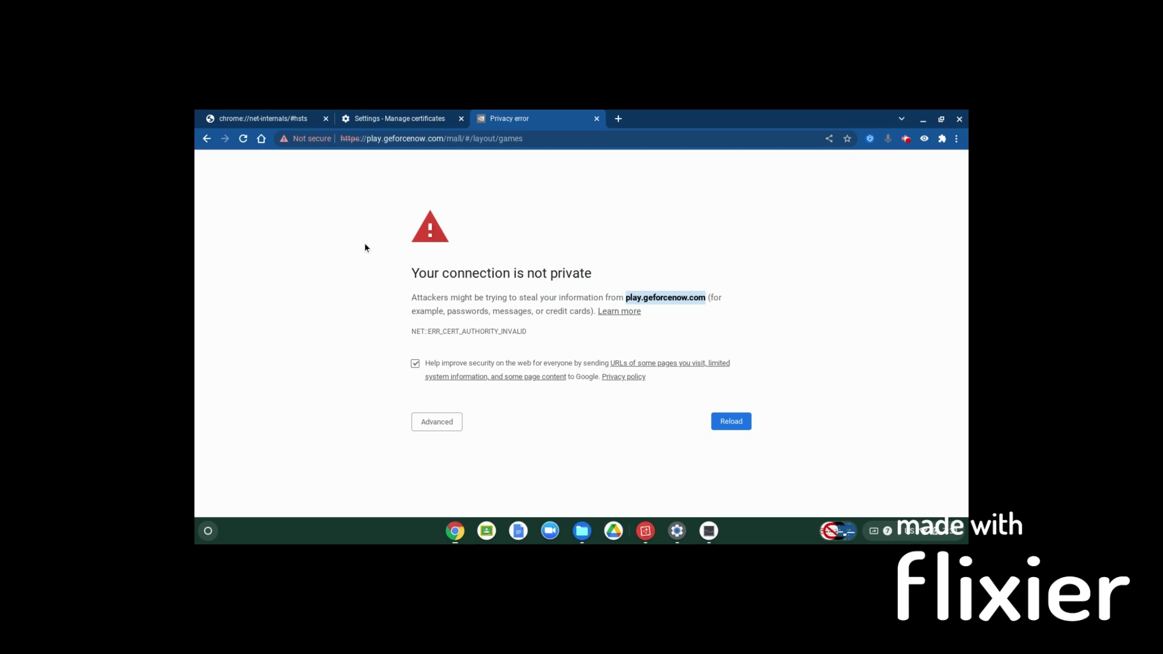
left_click(243, 139)
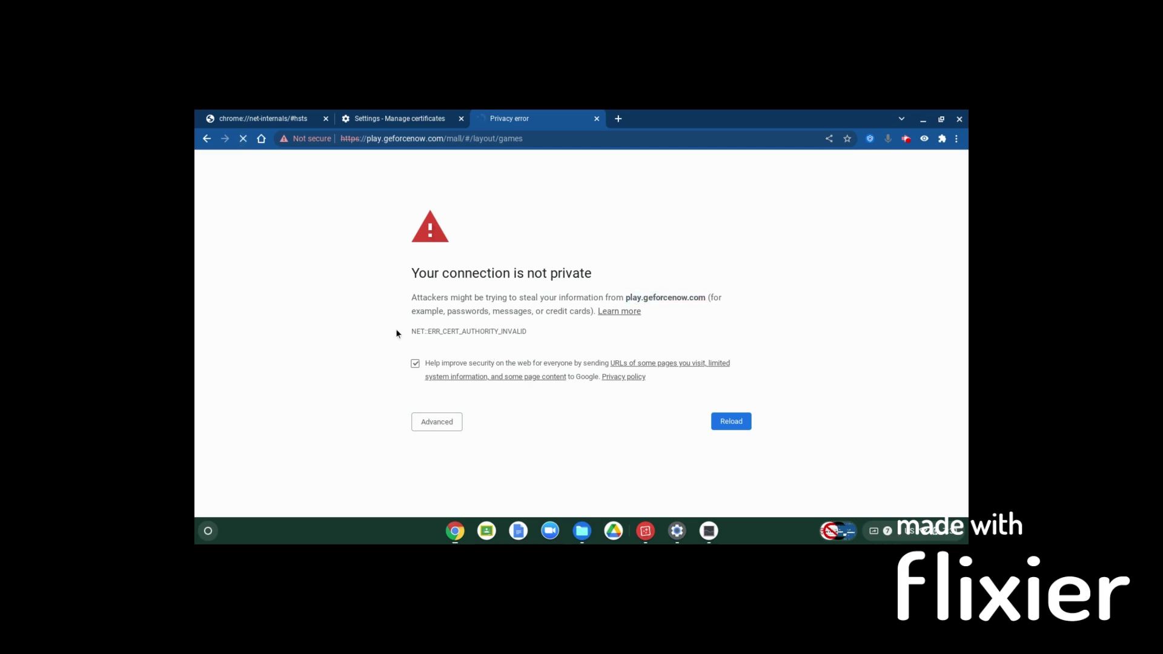
left_click(448, 419)
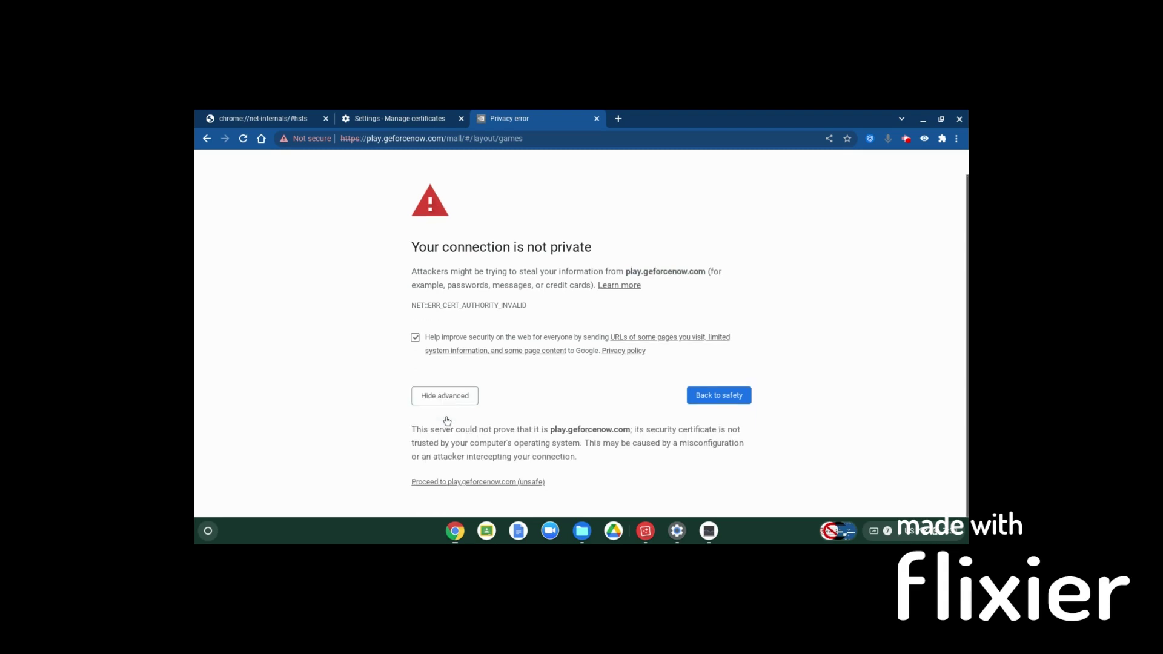
left_click(465, 481)
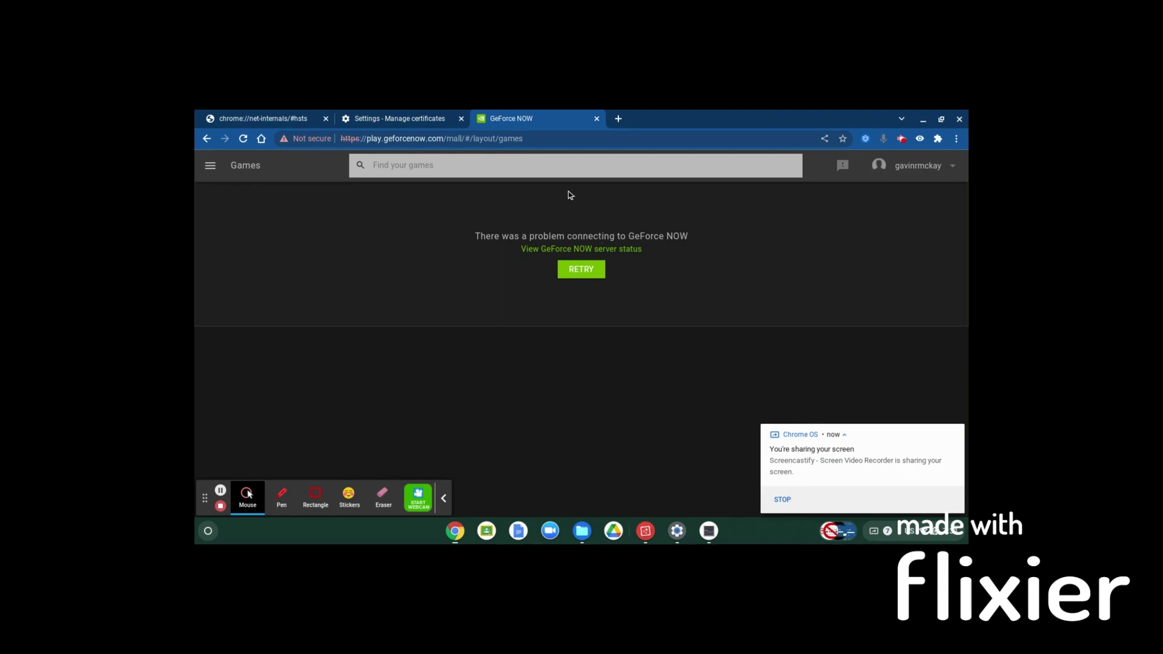
left_click(367, 111)
left_click(512, 117)
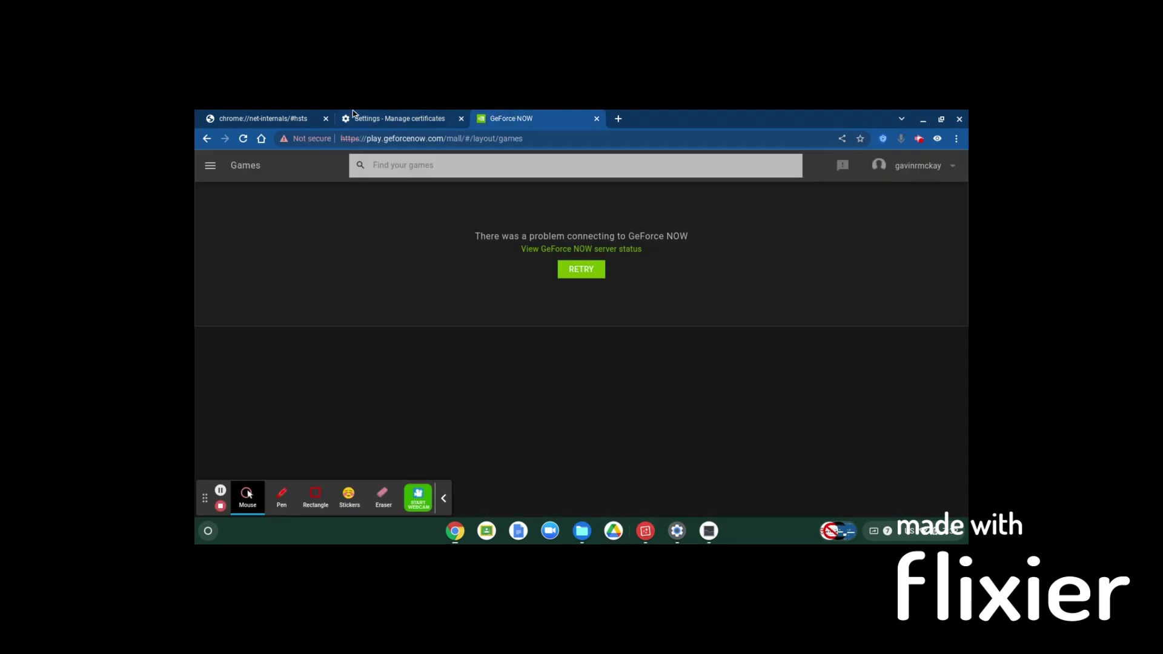
Step: Trust Amazon Root CA 1 for identifying websites
left_click(375, 112)
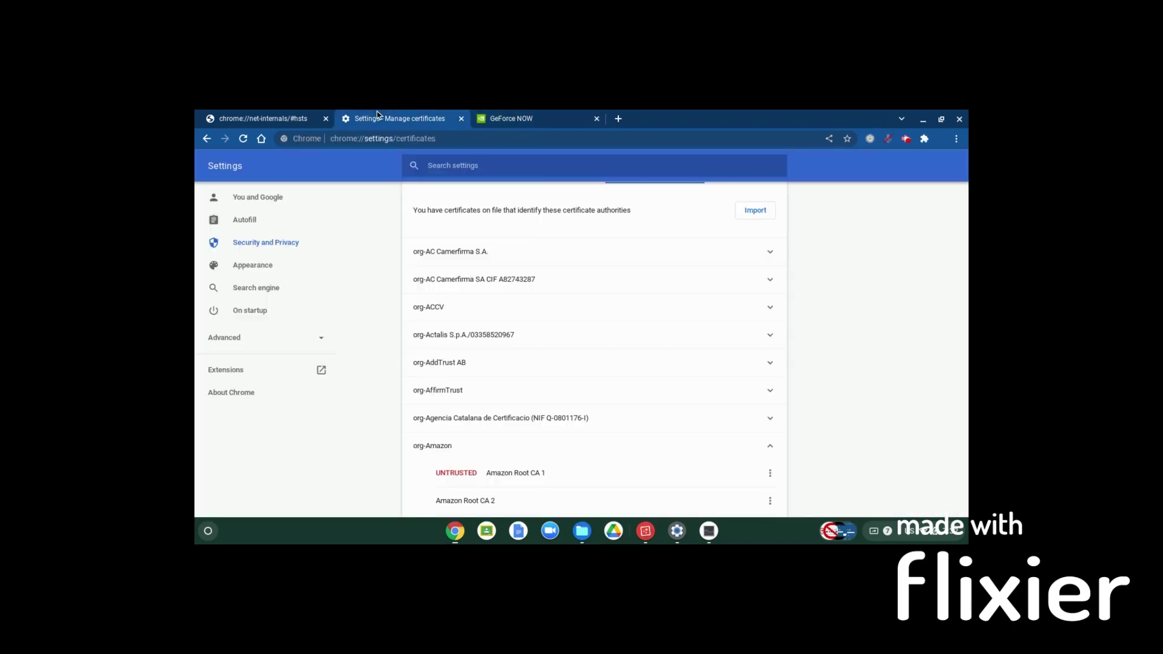
left_click(771, 474)
left_click(747, 437)
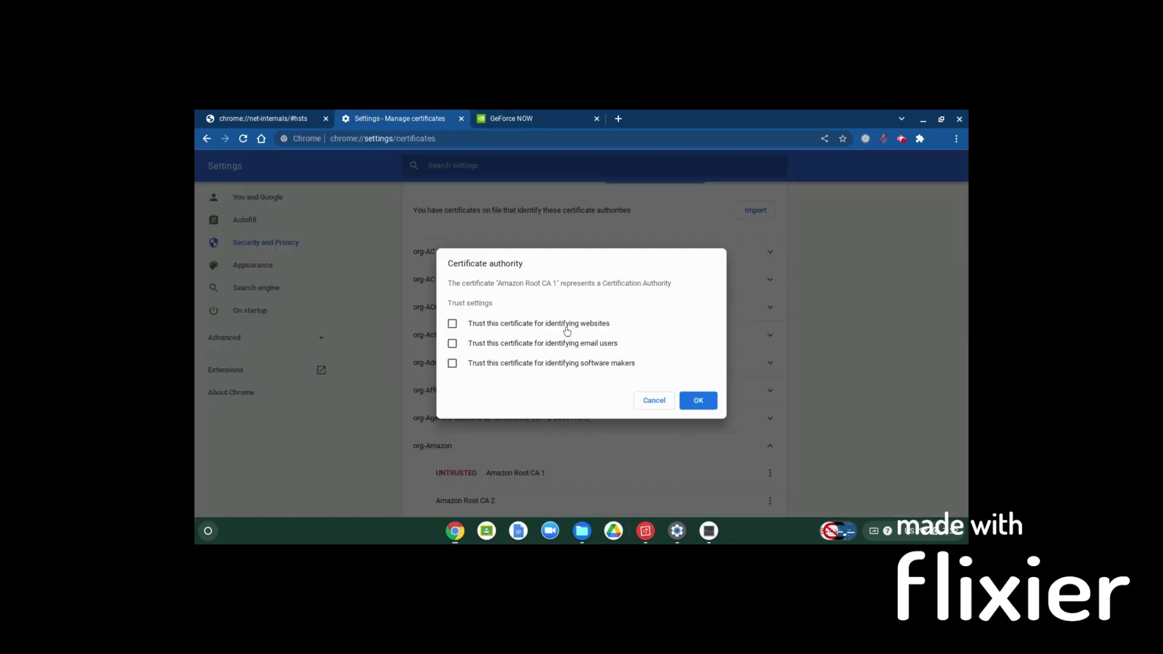
left_click(557, 326)
left_click(700, 402)
Step: Trust Starfield Class 2 CA for identifying websites
scroll(709, 408, "down", 15)
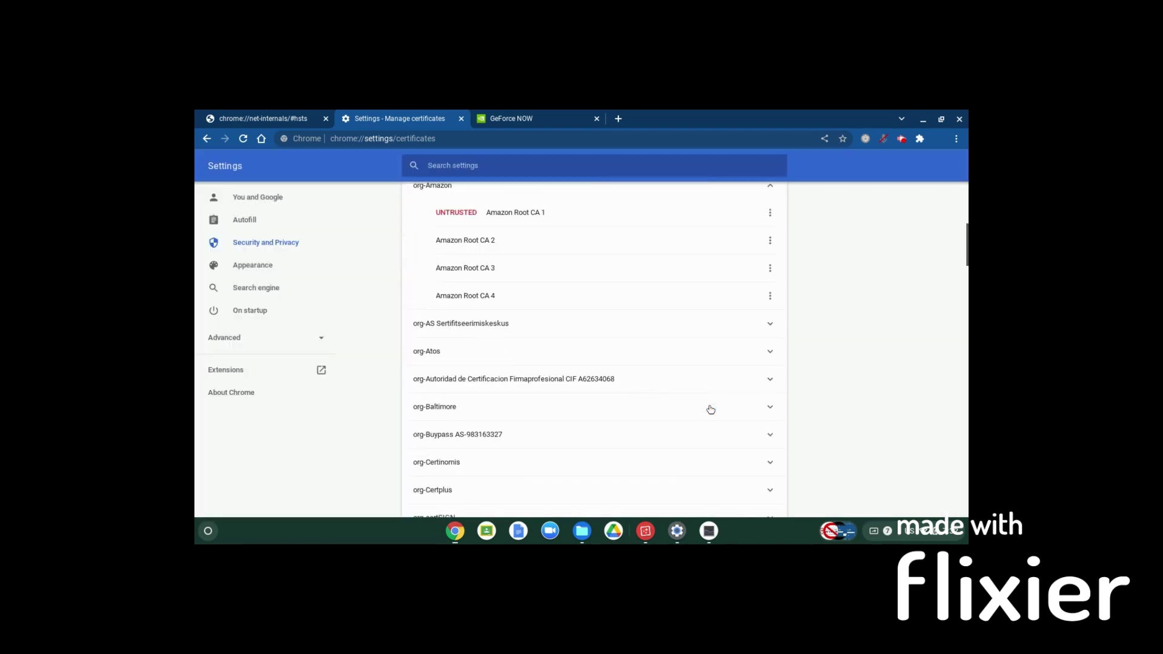
scroll(709, 408, "down", 20)
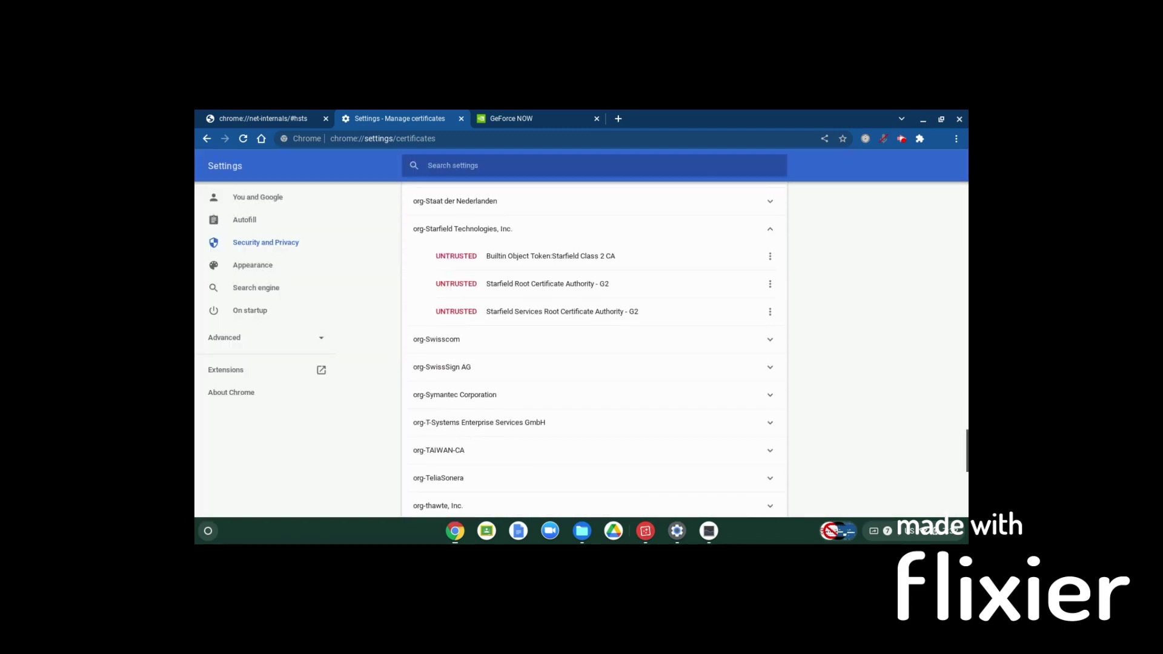
left_click(770, 242)
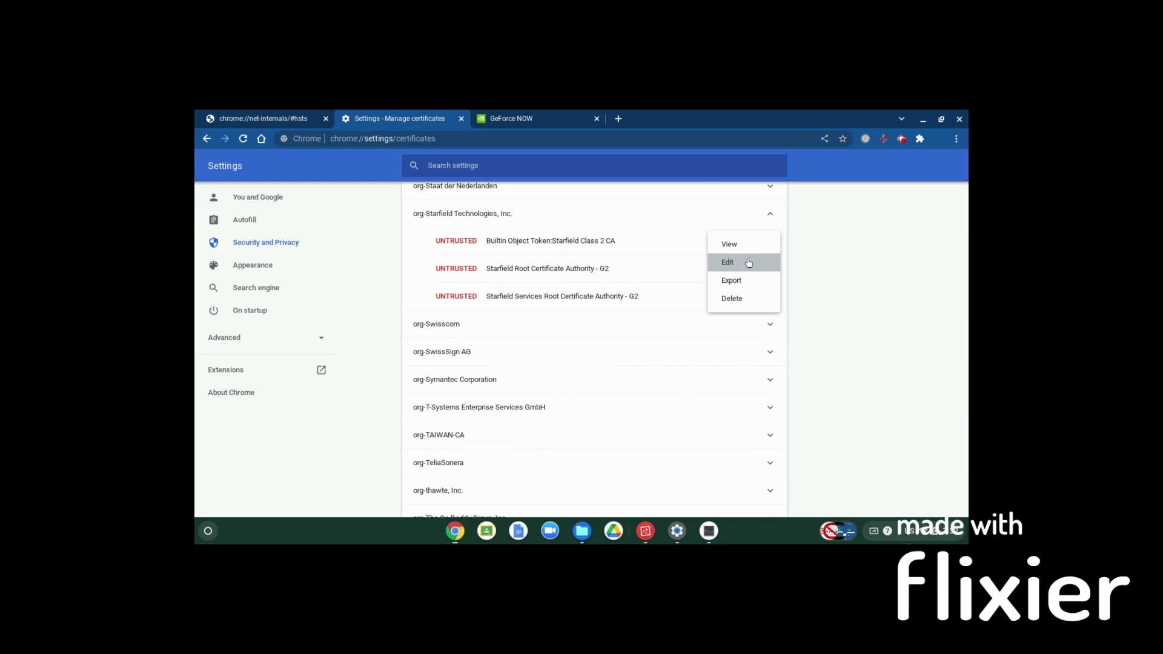
left_click(750, 261)
left_click(451, 328)
left_click(696, 405)
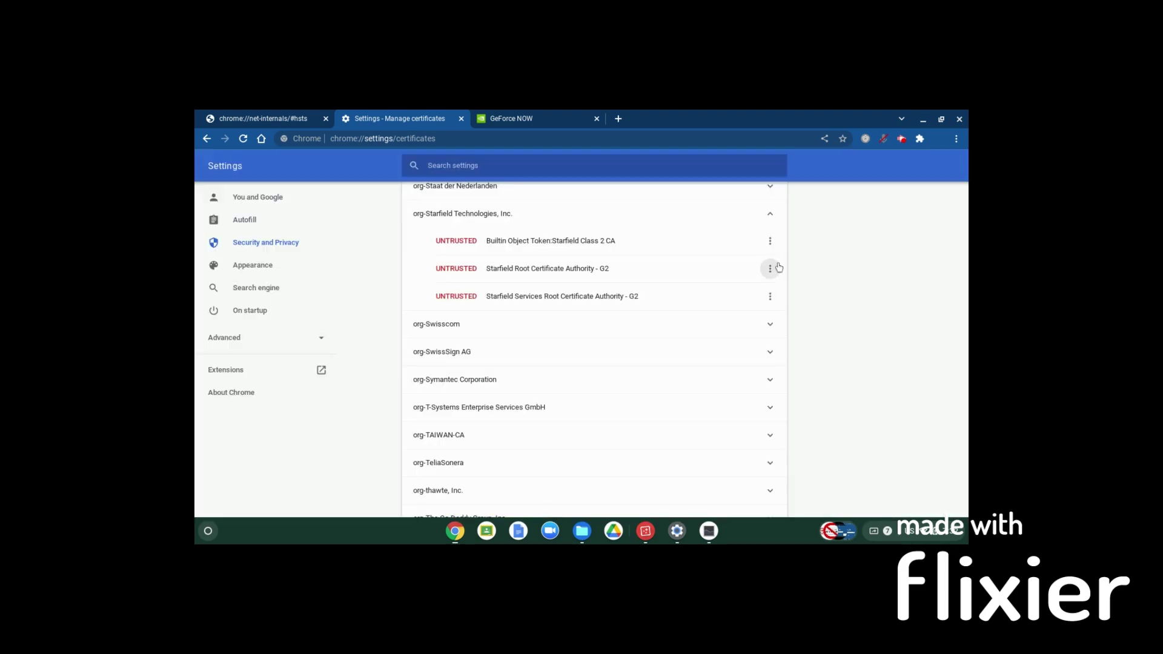
Step: Trust Starfield Root G2 and Starfield Services G2 for identifying websites
left_click(770, 269)
left_click(751, 289)
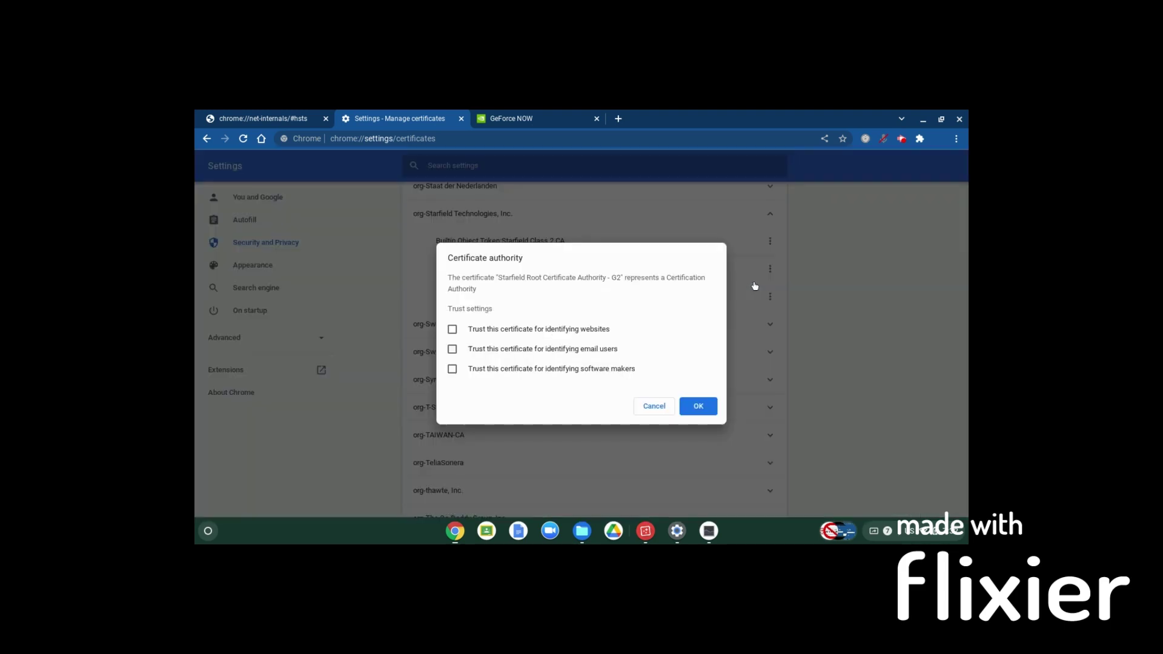
left_click(549, 334)
left_click(699, 406)
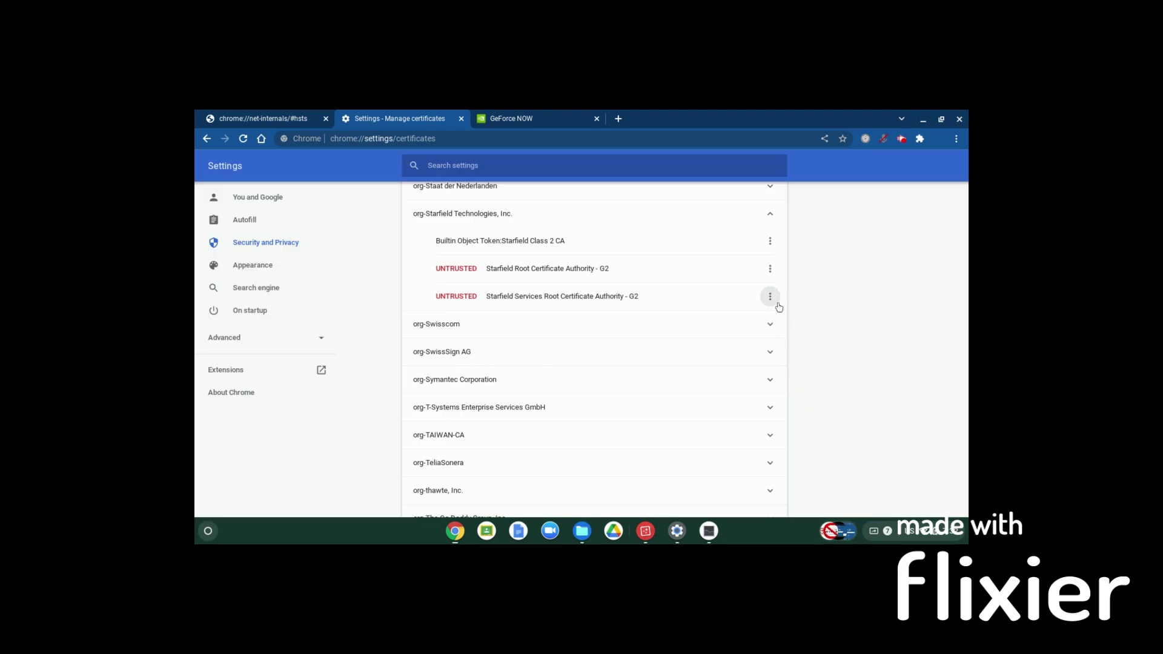
left_click(777, 303)
left_click(734, 320)
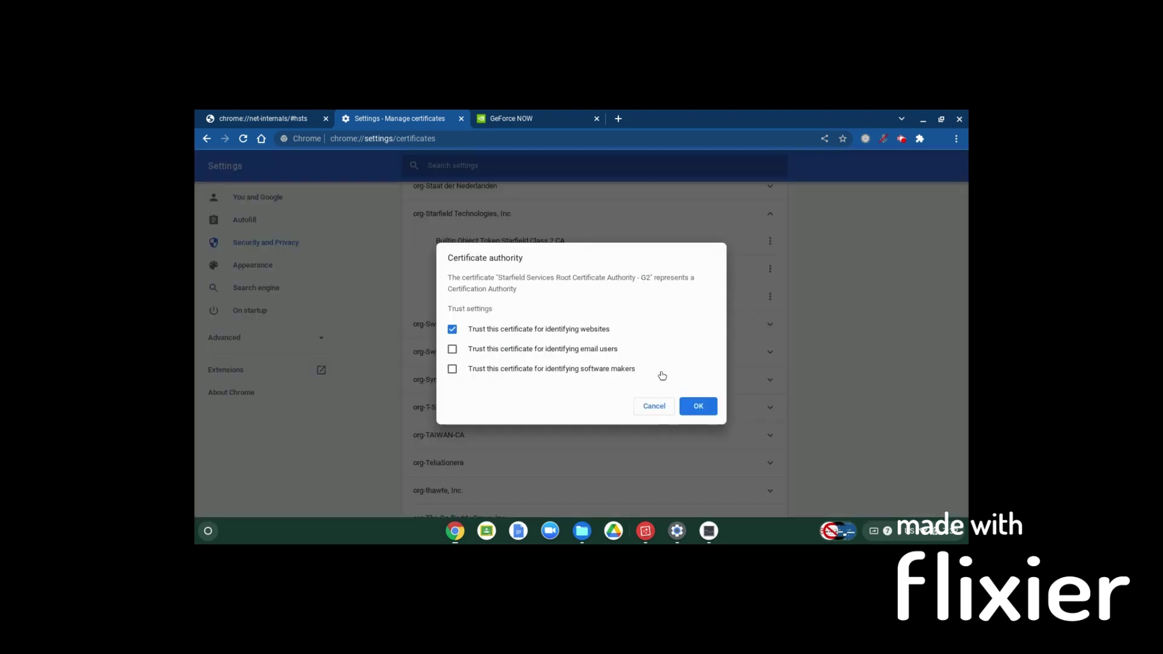
left_click(691, 406)
Step: Retry the failed GeForce NOW connection and scroll the Games page down to Fortnite in My Library
left_click(516, 115)
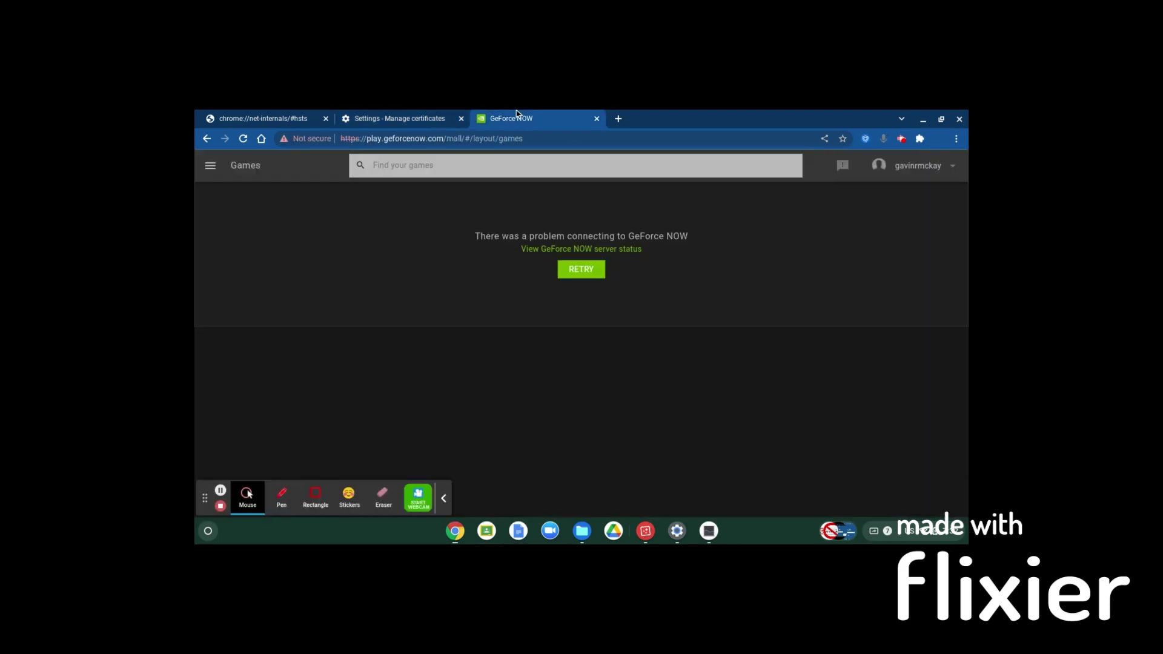
left_click(569, 271)
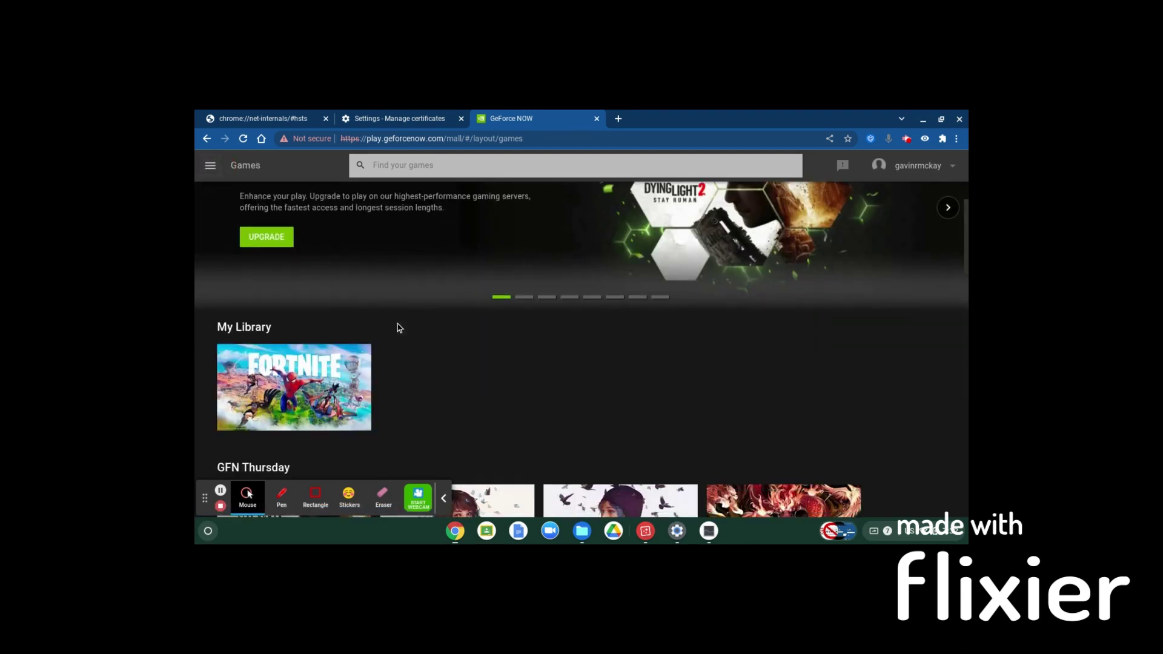
scroll(399, 328, "down", 1)
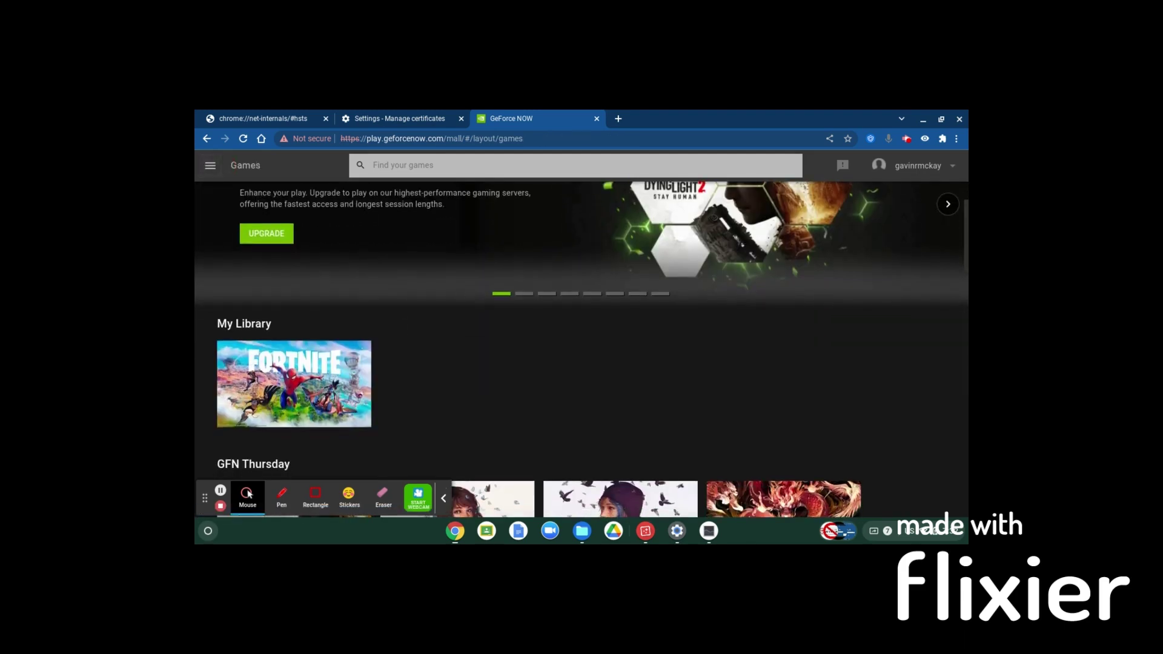
scroll(581, 349, "up", 2)
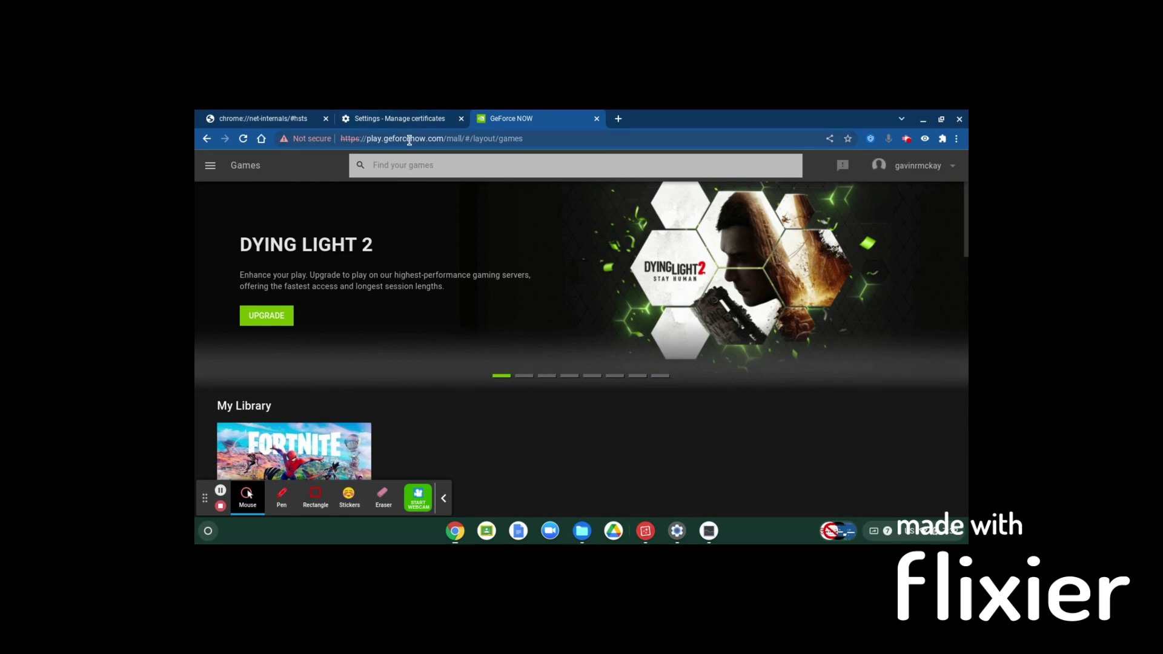
scroll(511, 291, "down", 2)
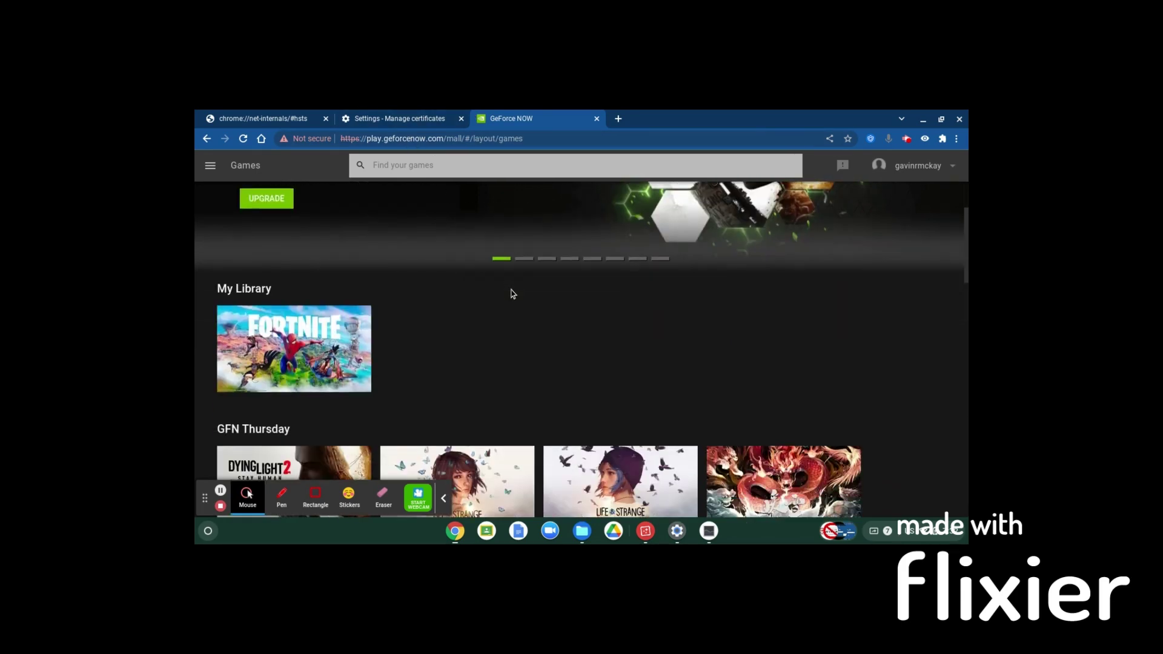
mouse_move(348, 344)
scroll(418, 415, "down", 2)
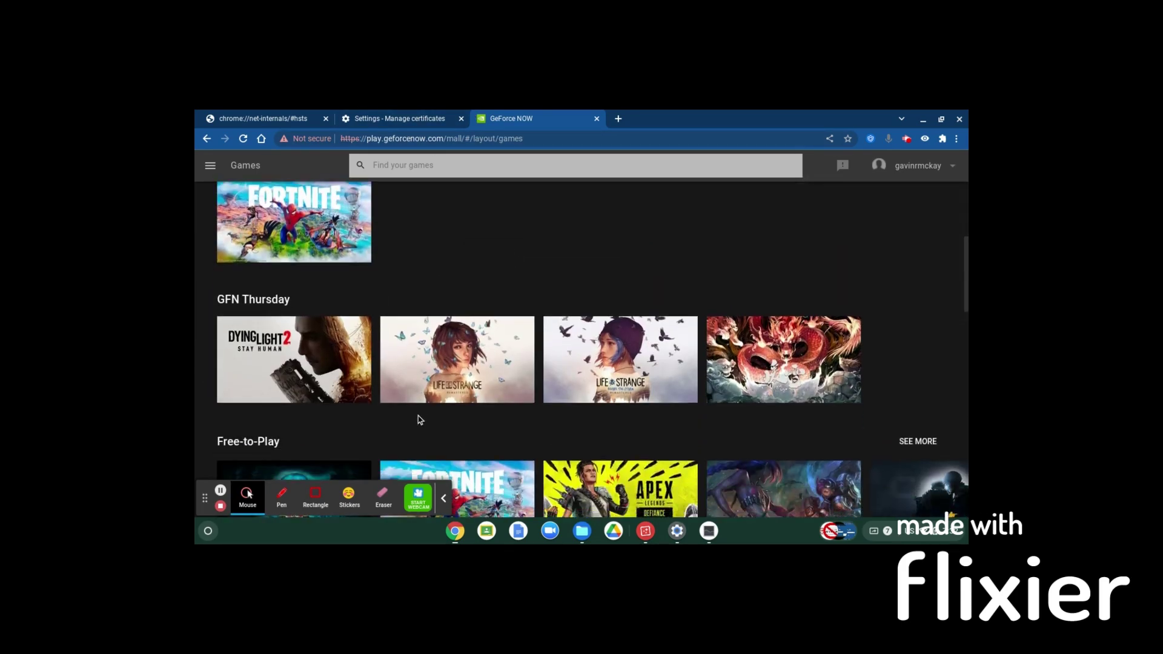
Step: Try launching Fortnite, then view GeForce NOW Settings and return to the Games page
mouse_move(333, 234)
left_click(298, 237)
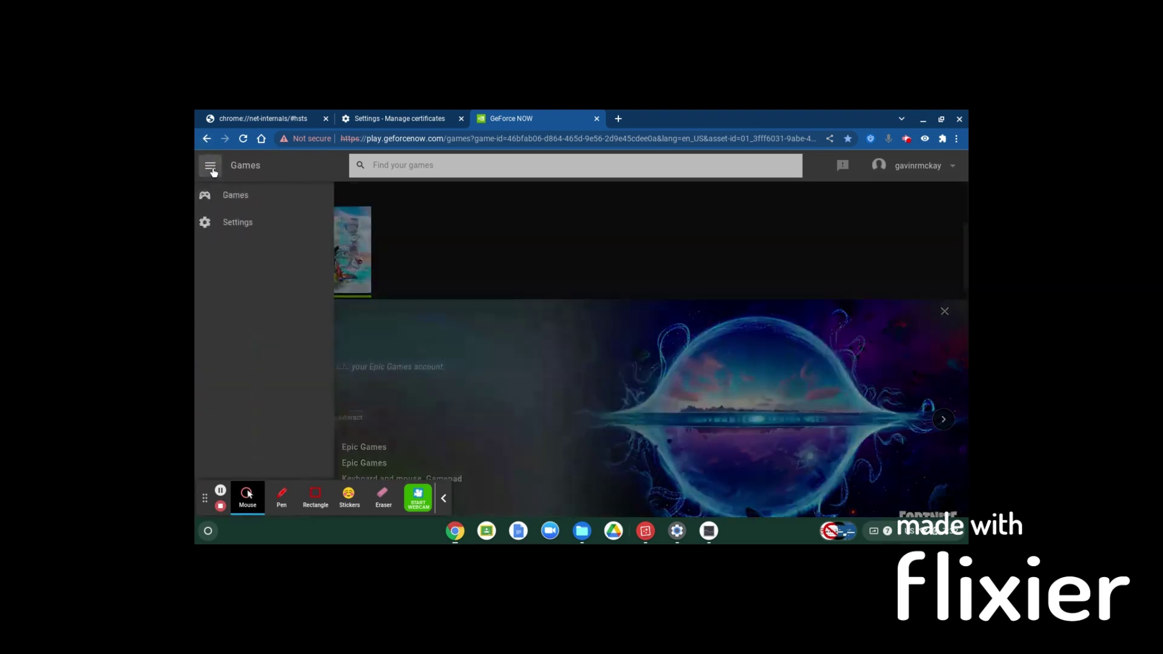
left_click(233, 224)
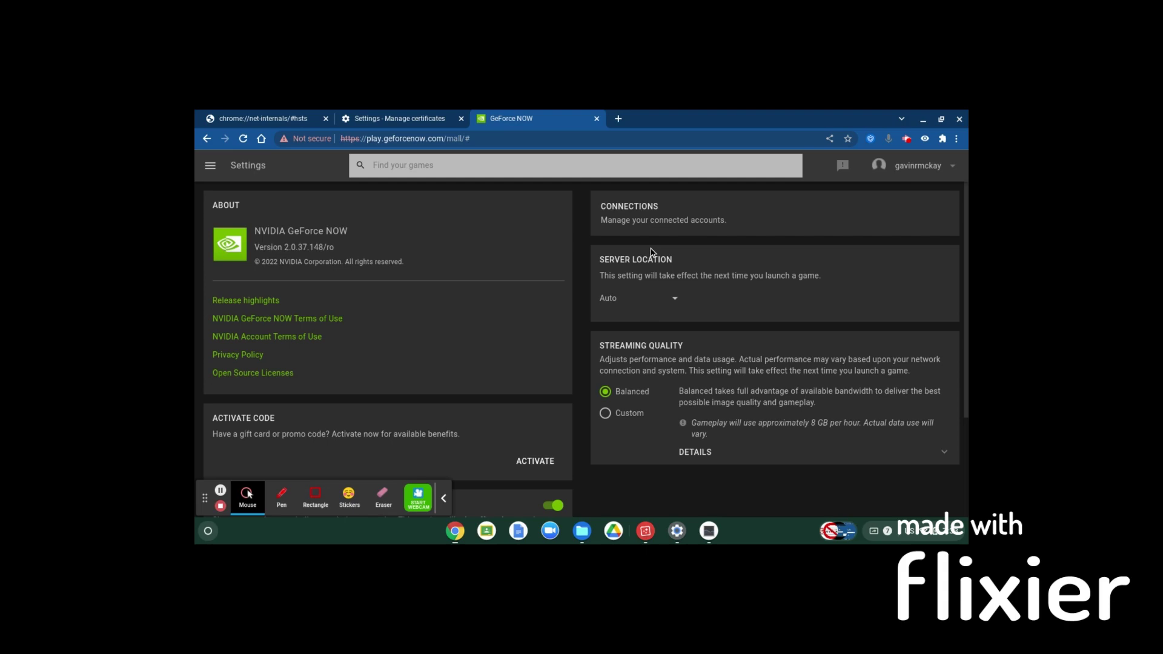
left_click(210, 165)
left_click(234, 201)
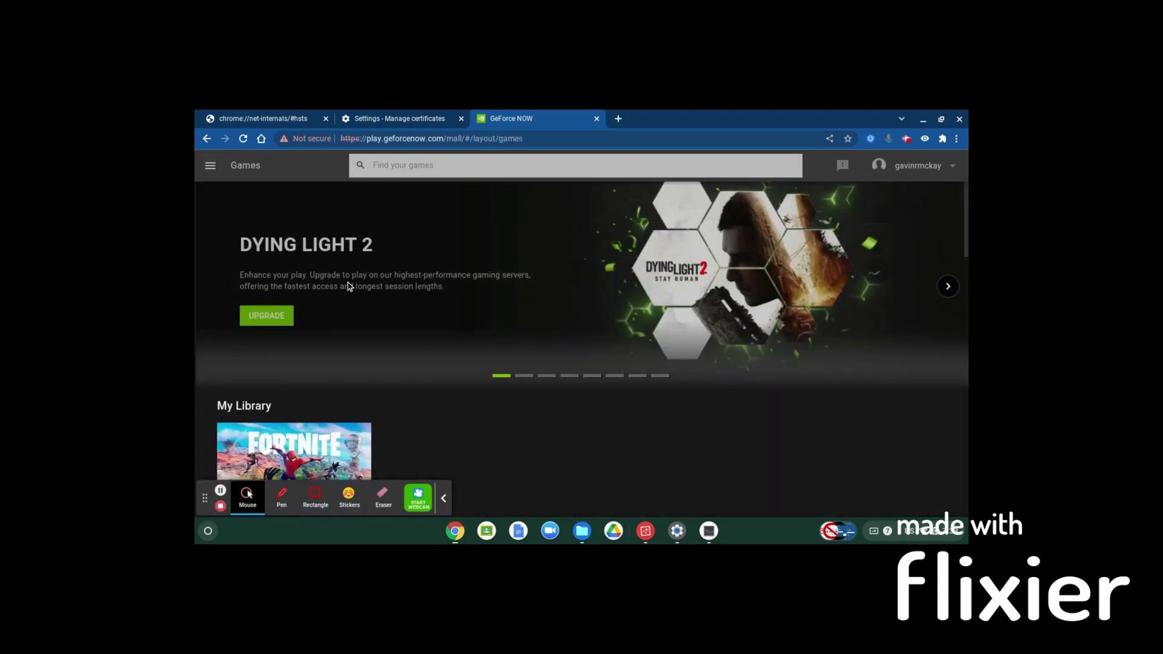
Step: Check GeForce NOW Settings once more and come back to the Games main view
scroll(396, 185, "down", 5)
scroll(327, 223, "up", 1)
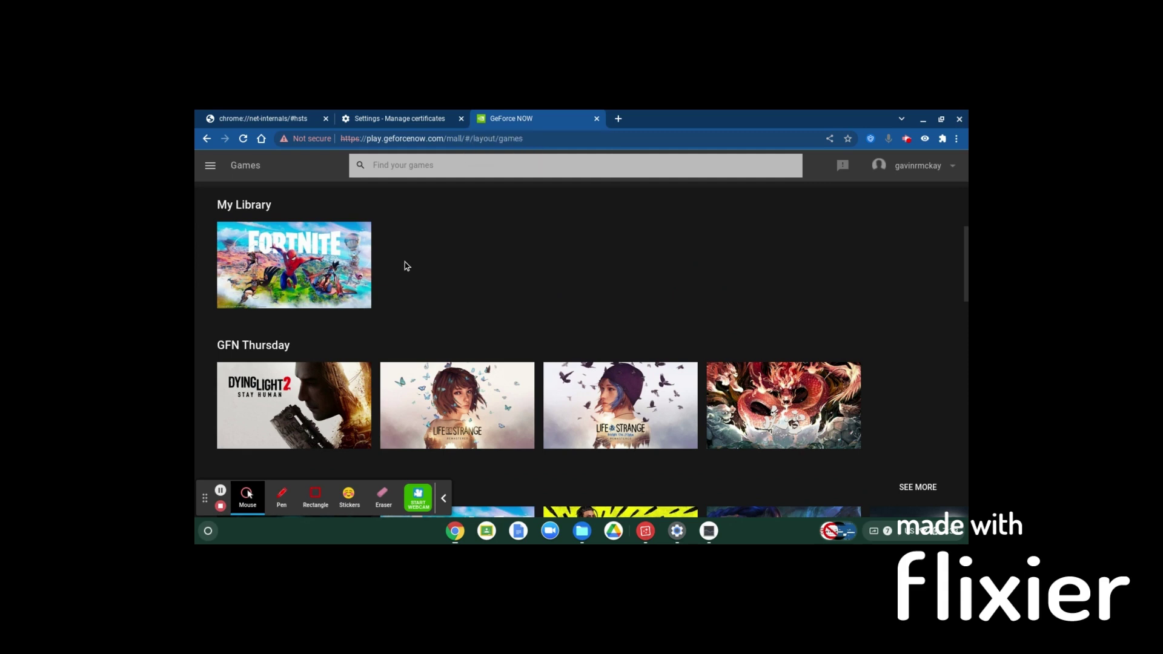
scroll(406, 266, "up", 1)
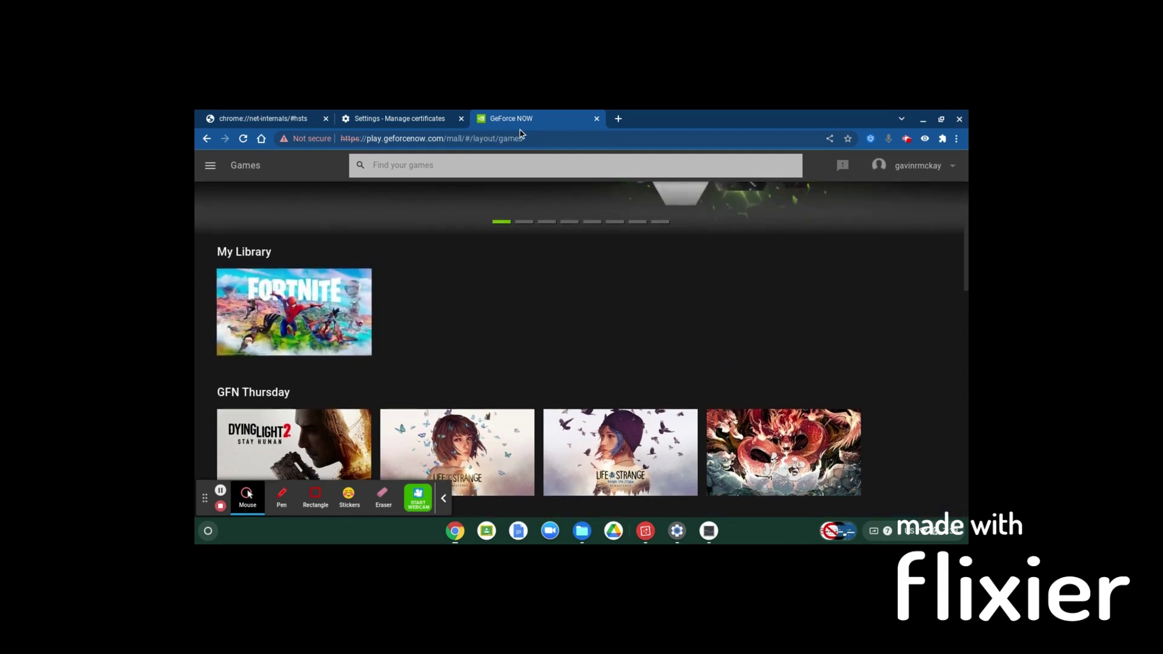
mouse_move(359, 304)
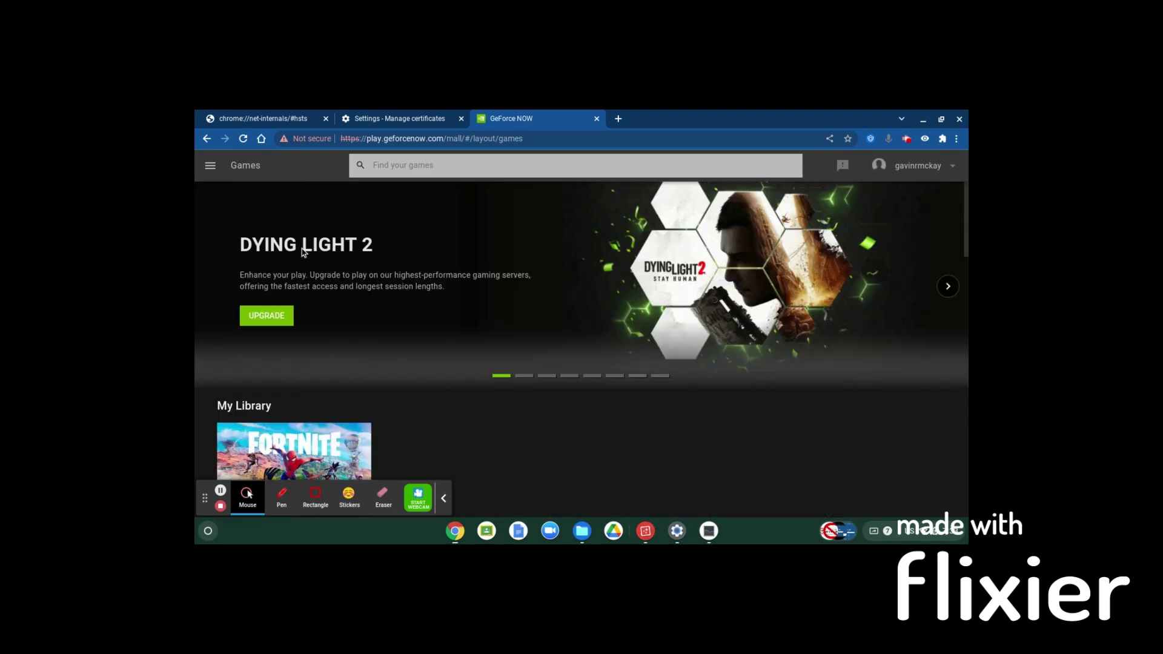
scroll(304, 253, "up", 3)
left_click(216, 174)
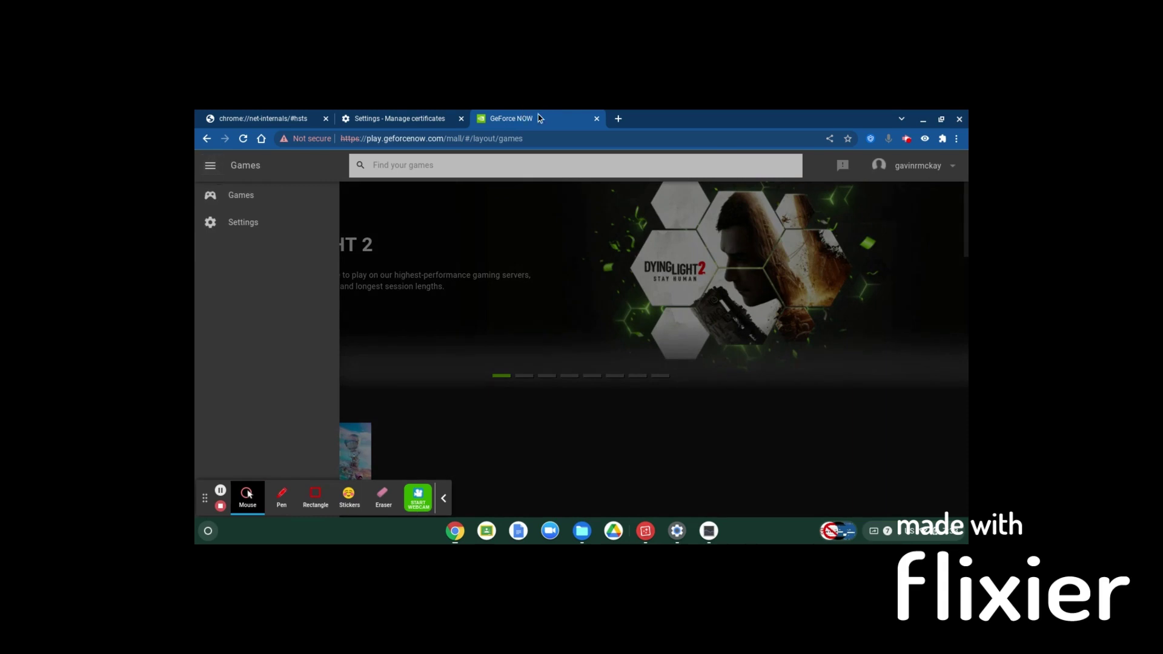
left_click(258, 223)
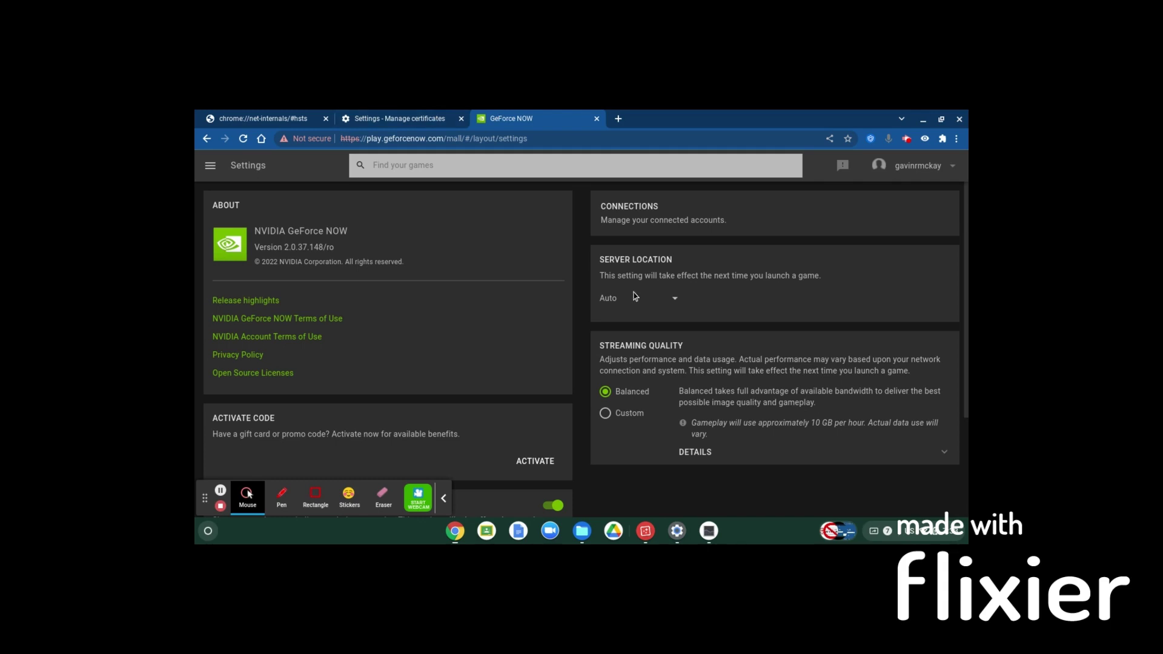
left_click(209, 164)
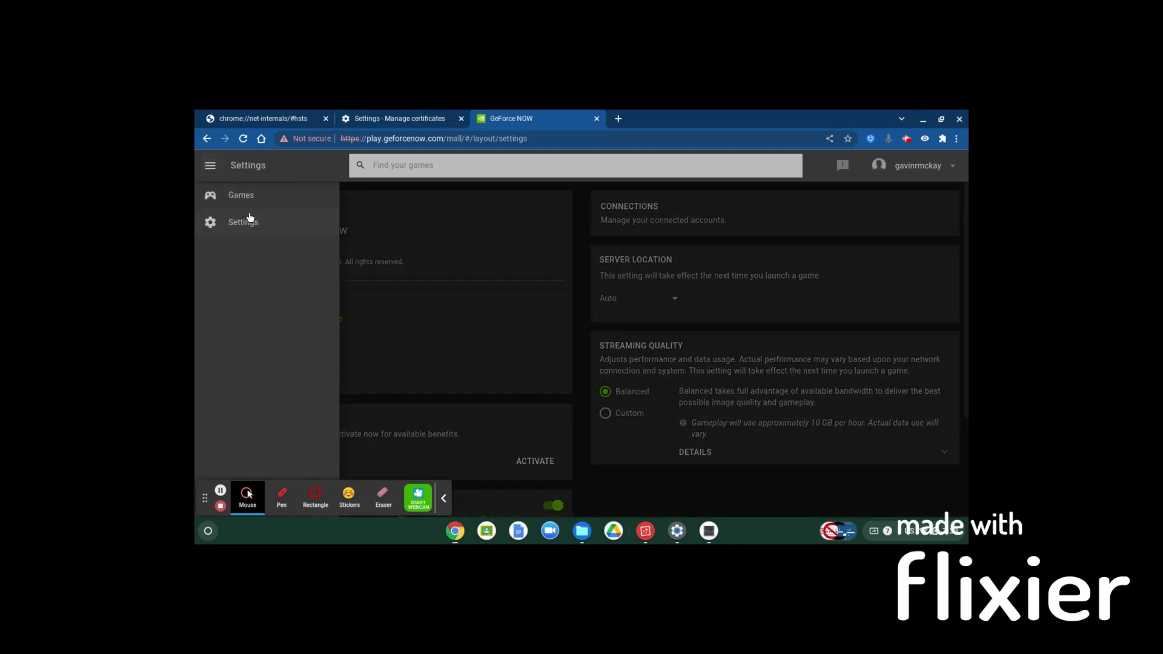
left_click(262, 195)
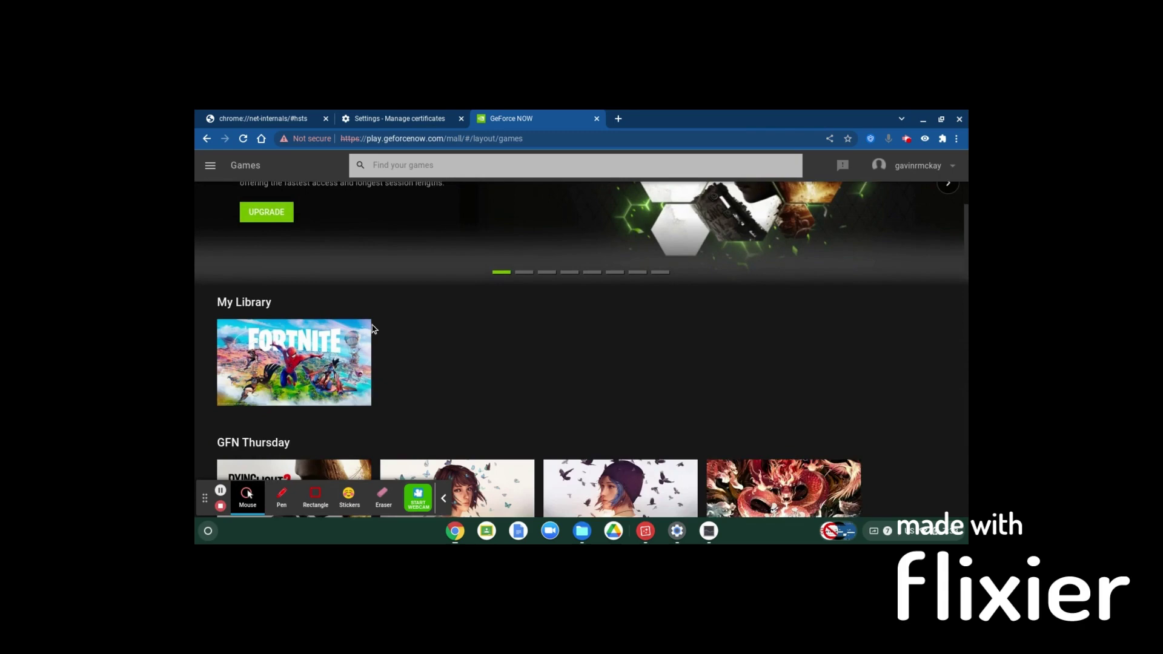
scroll(348, 255, "down", 4)
scroll(348, 255, "up", 4)
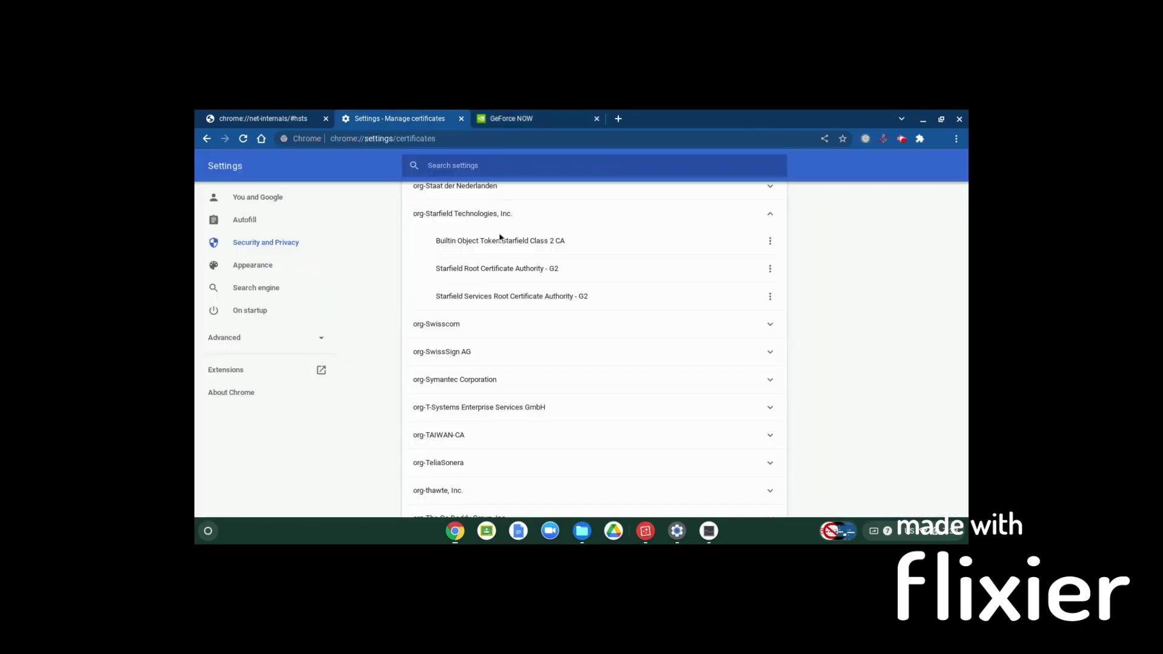
Step: Remove website trust from Starfield Class 2 CA and Starfield Root Certificate Authority - G2
left_click(770, 240)
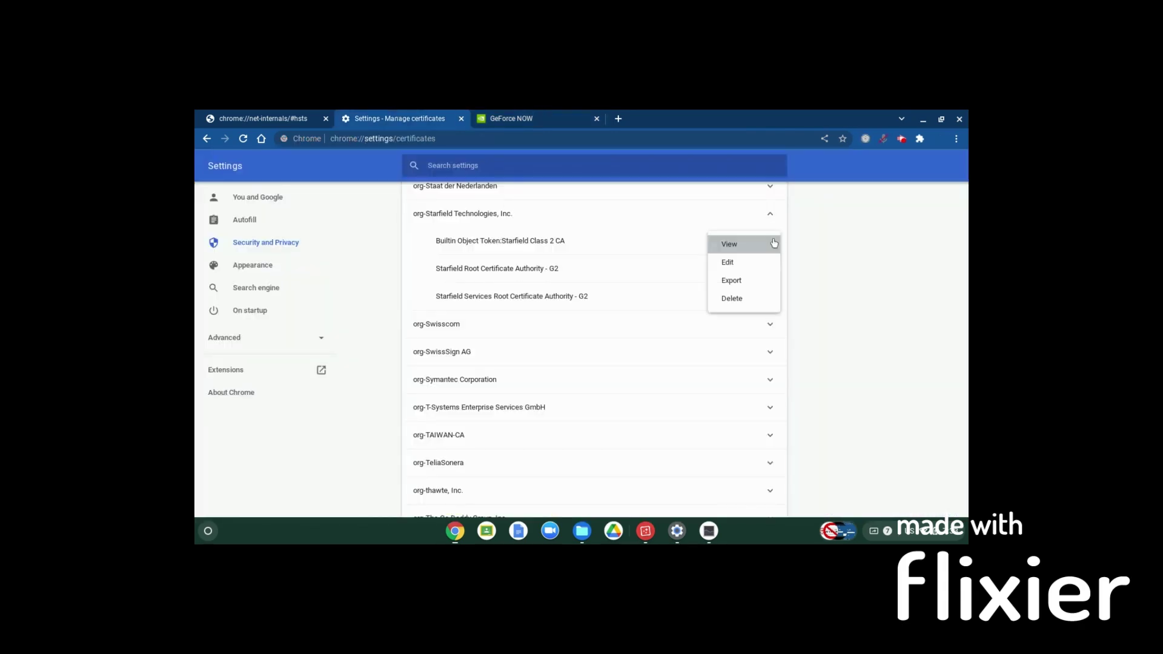
left_click(728, 261)
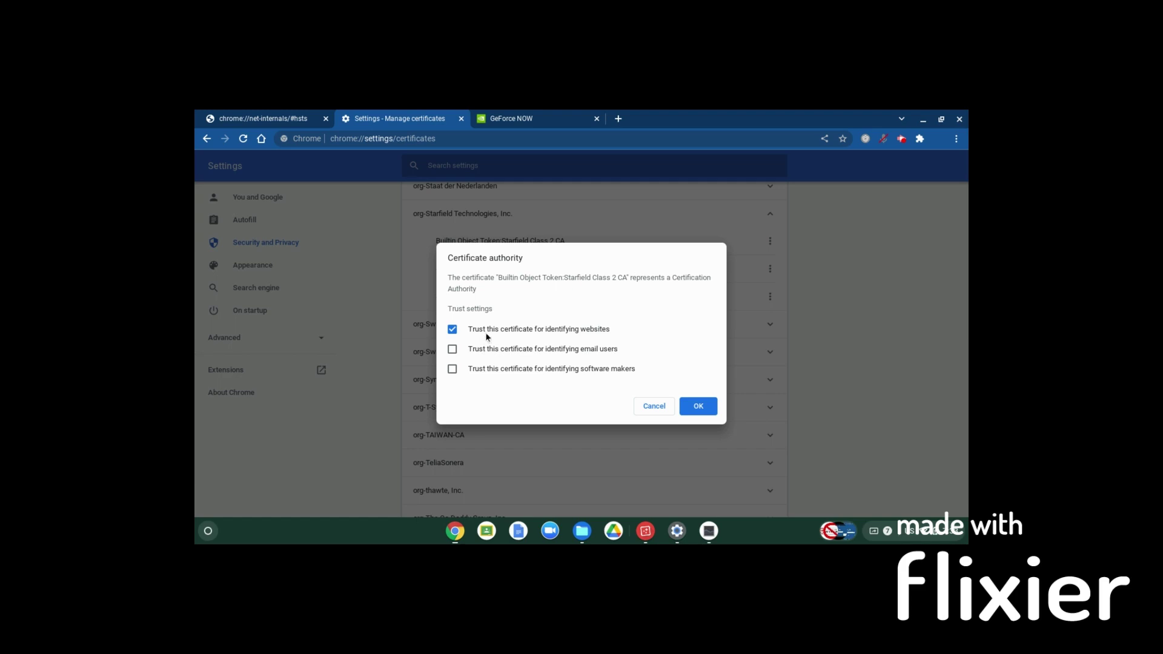
left_click(514, 331)
left_click(703, 406)
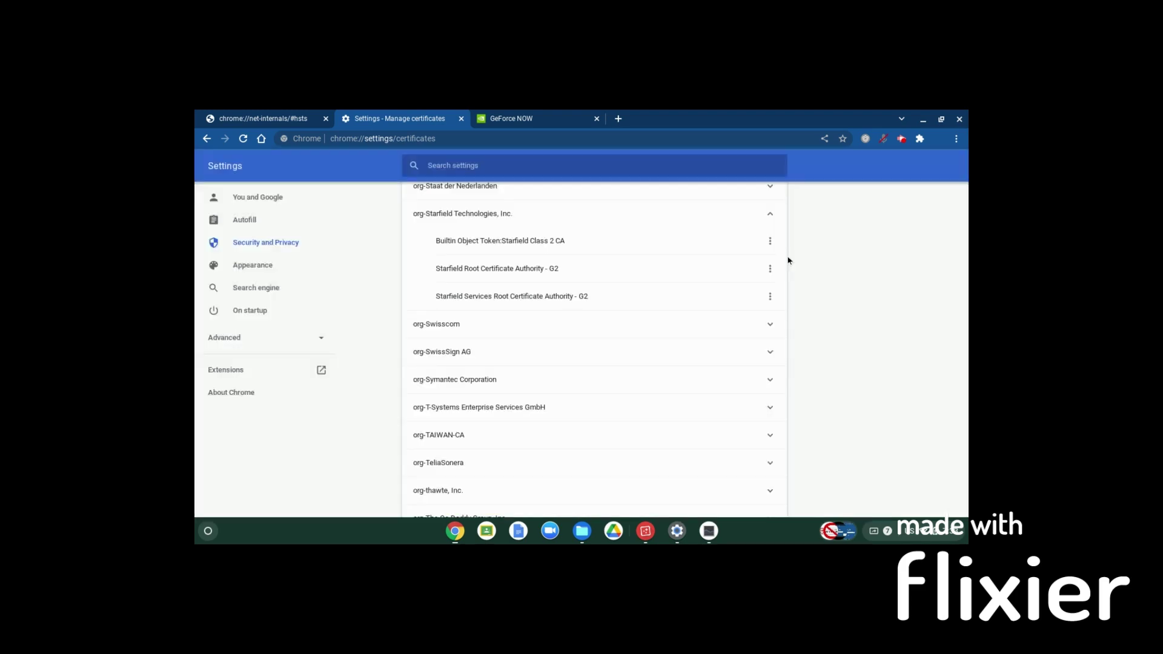
left_click(770, 268)
left_click(727, 288)
left_click(585, 330)
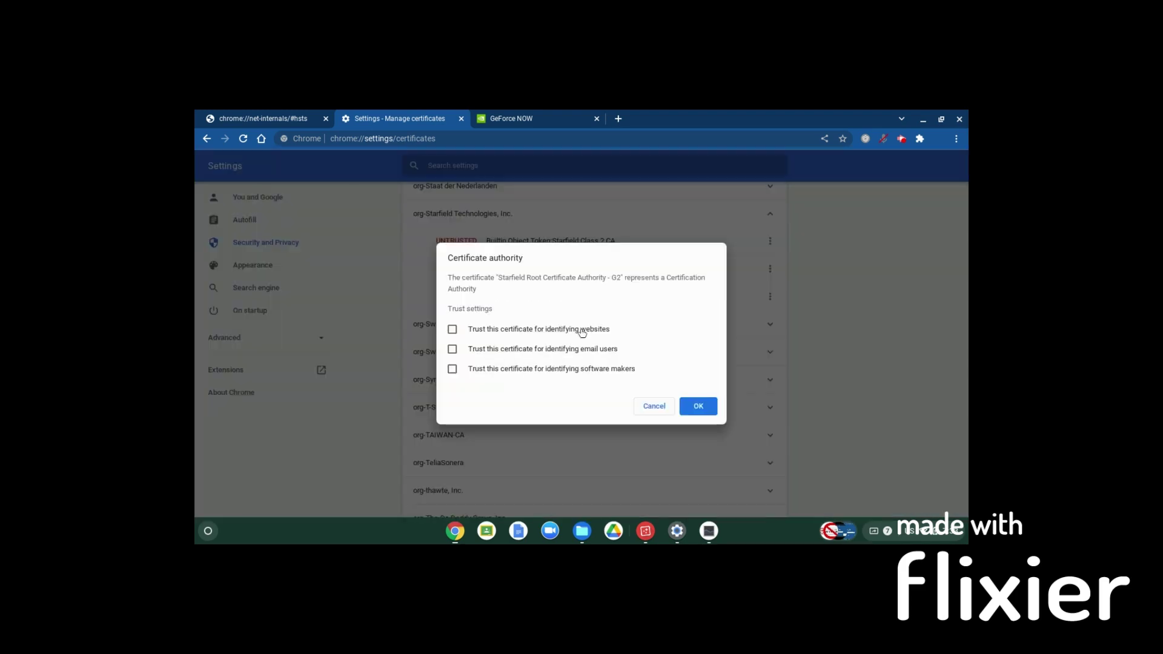
left_click(702, 407)
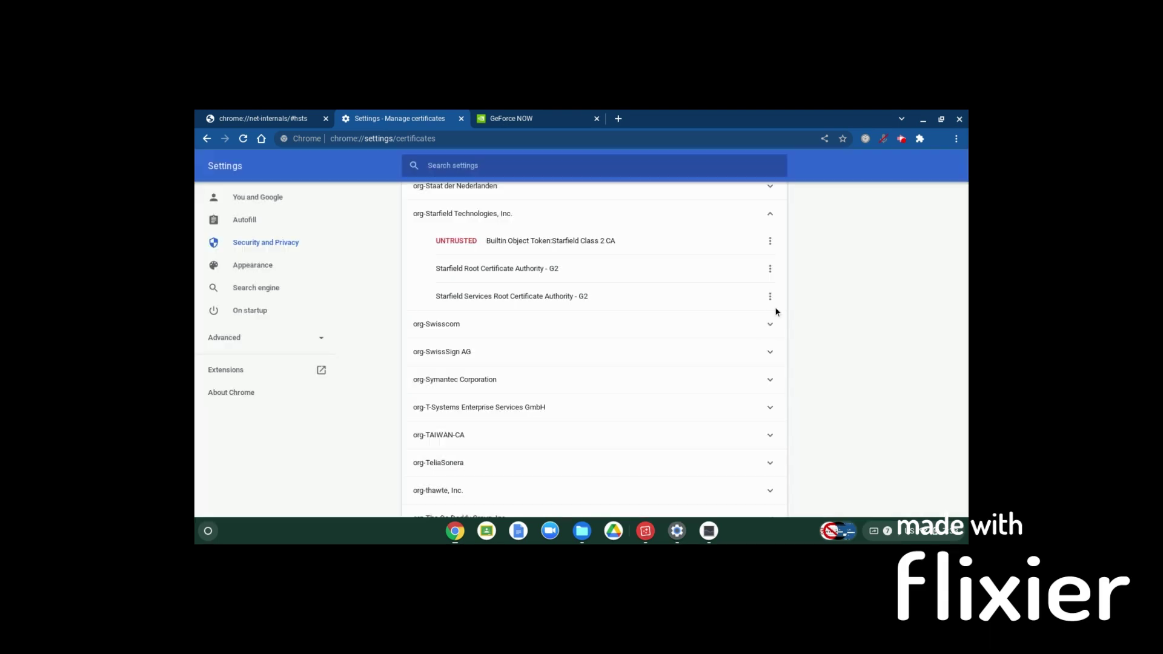
Step: Remove website trust from the Starfield Services root and save Amazon Root CA 1 as untrusted
left_click(770, 296)
left_click(745, 326)
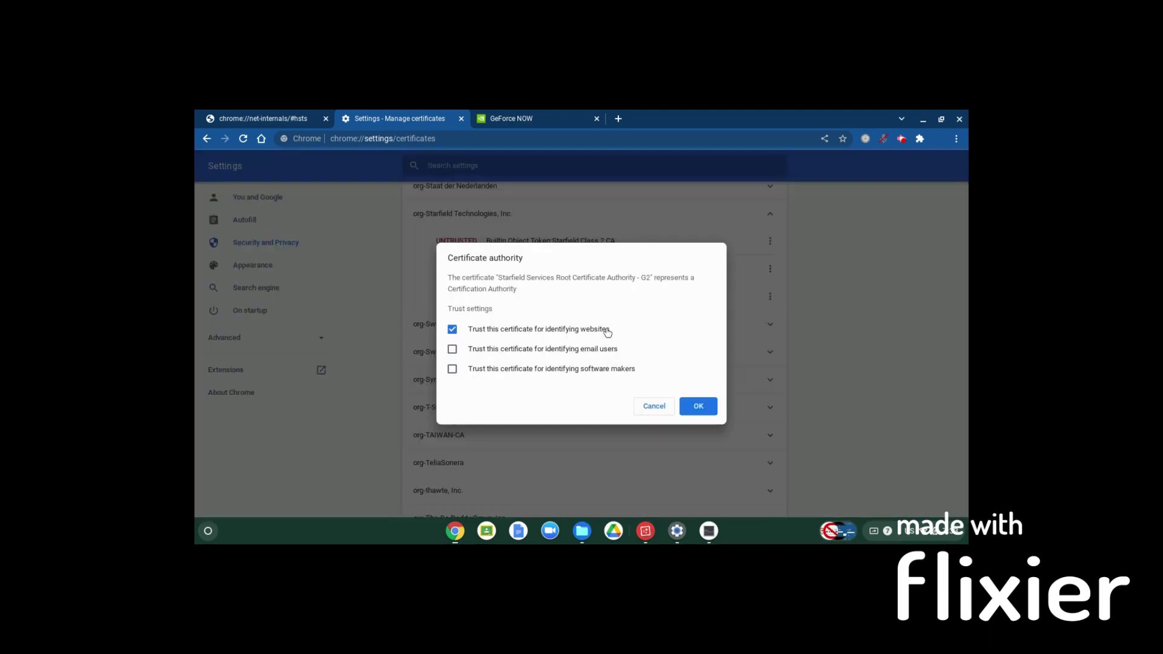
left_click(598, 333)
left_click(695, 405)
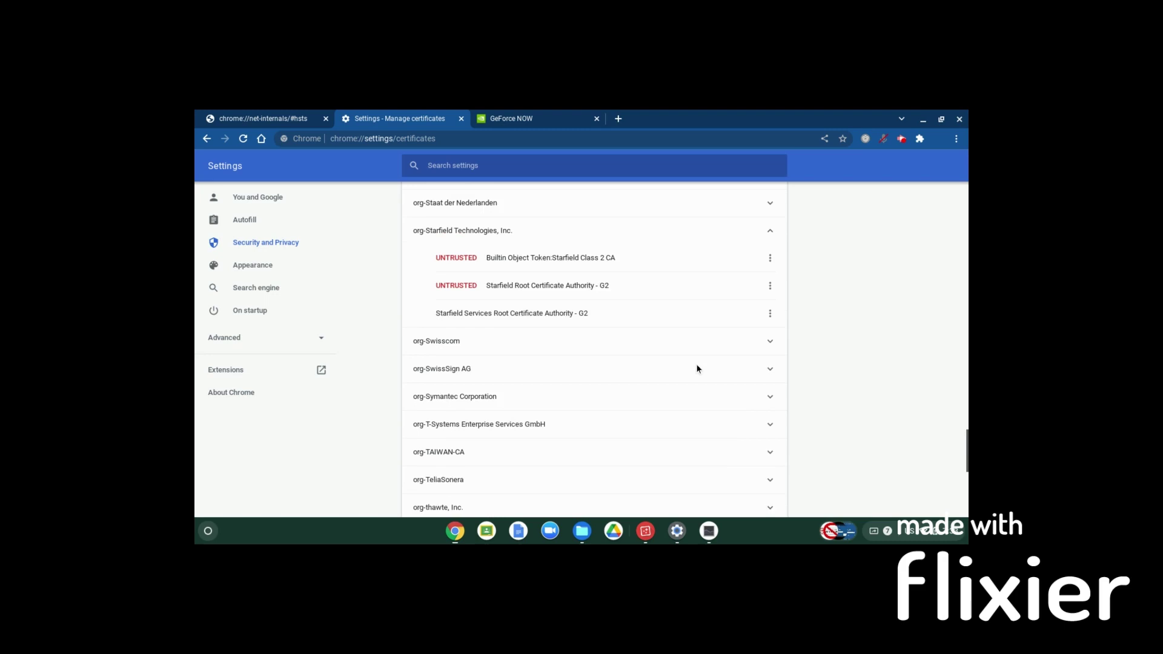
scroll(697, 368, "down", 1)
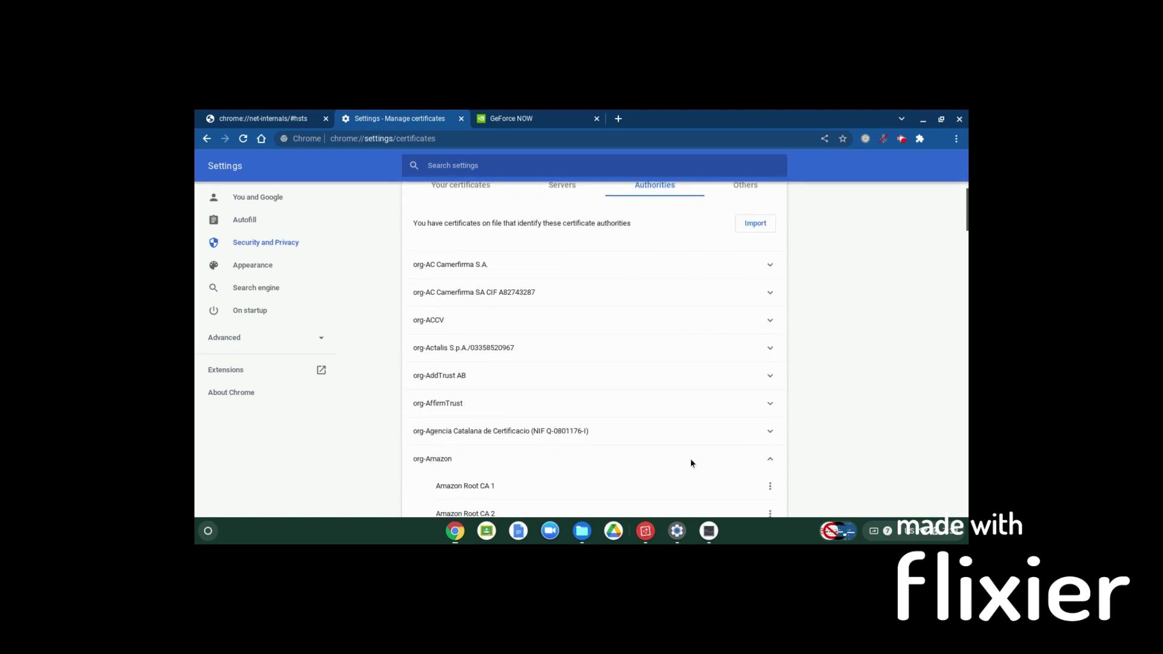
left_click(770, 486)
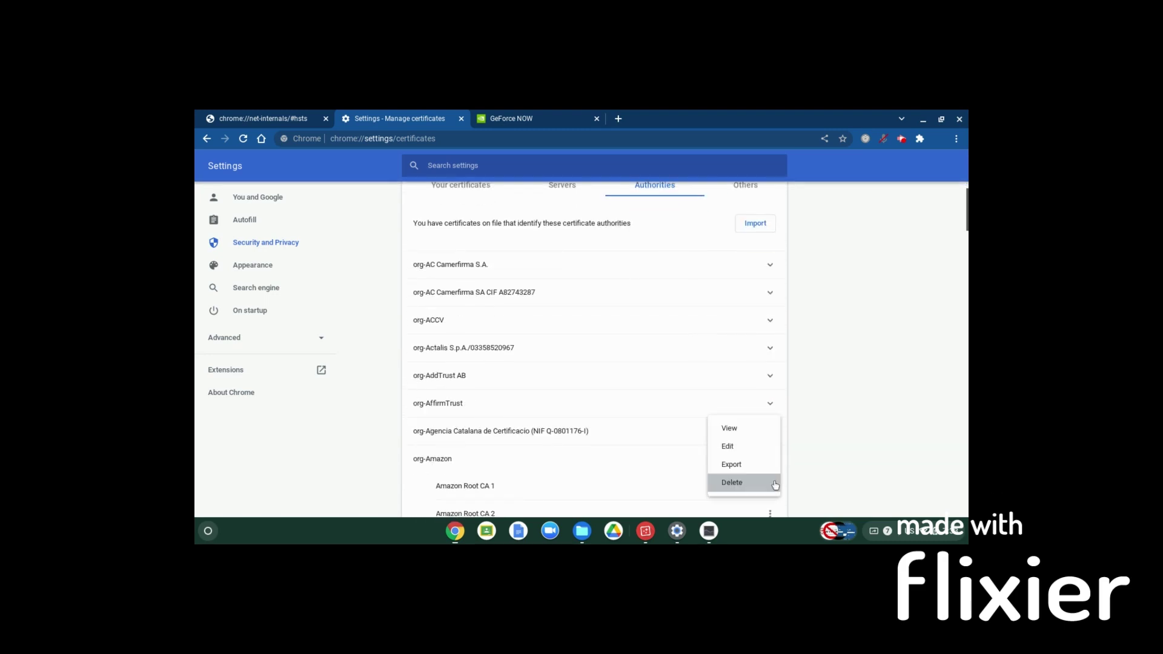
left_click(726, 445)
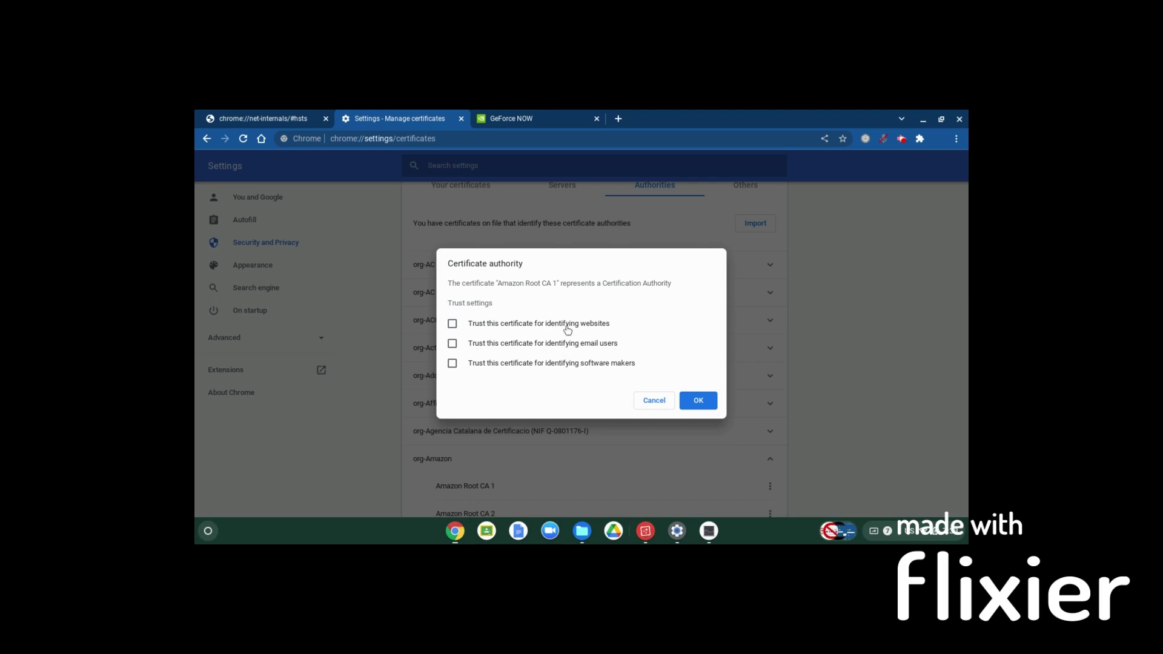
left_click(693, 401)
Step: Reload GeForce NOW, expand the certificate error's Advanced details, and select the play.geforcenow.com domain
left_click(513, 118)
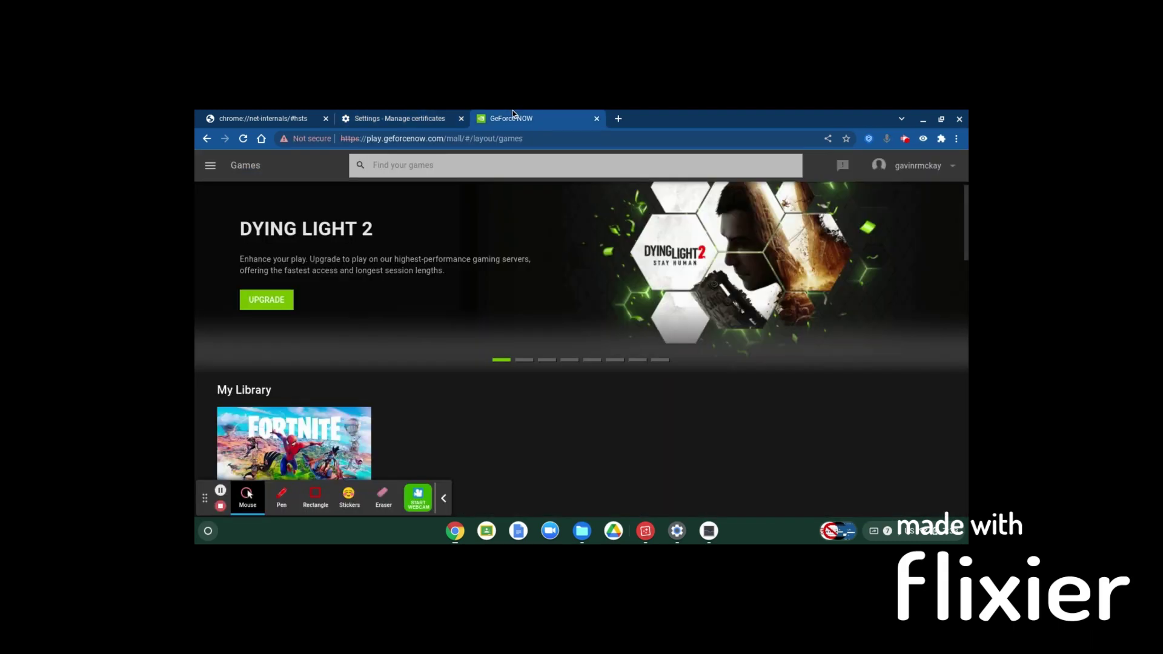
left_click(244, 138)
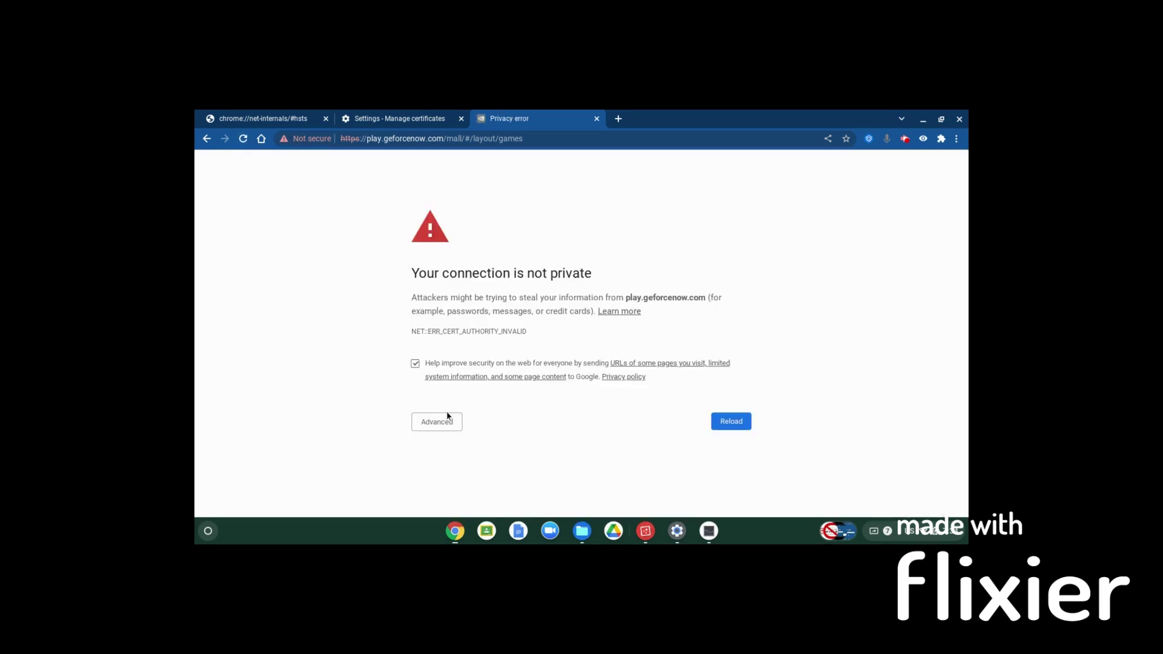
left_click(448, 421)
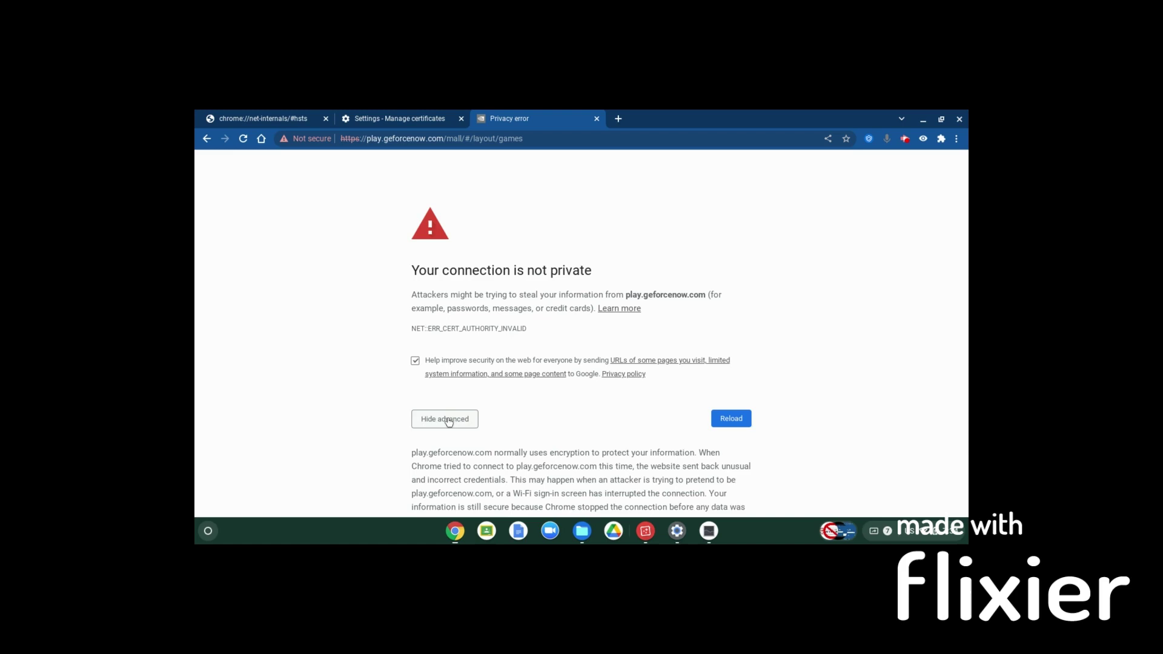
scroll(519, 341, "down", 1)
left_click_drag(623, 287, 702, 289)
key("ctrl+c")
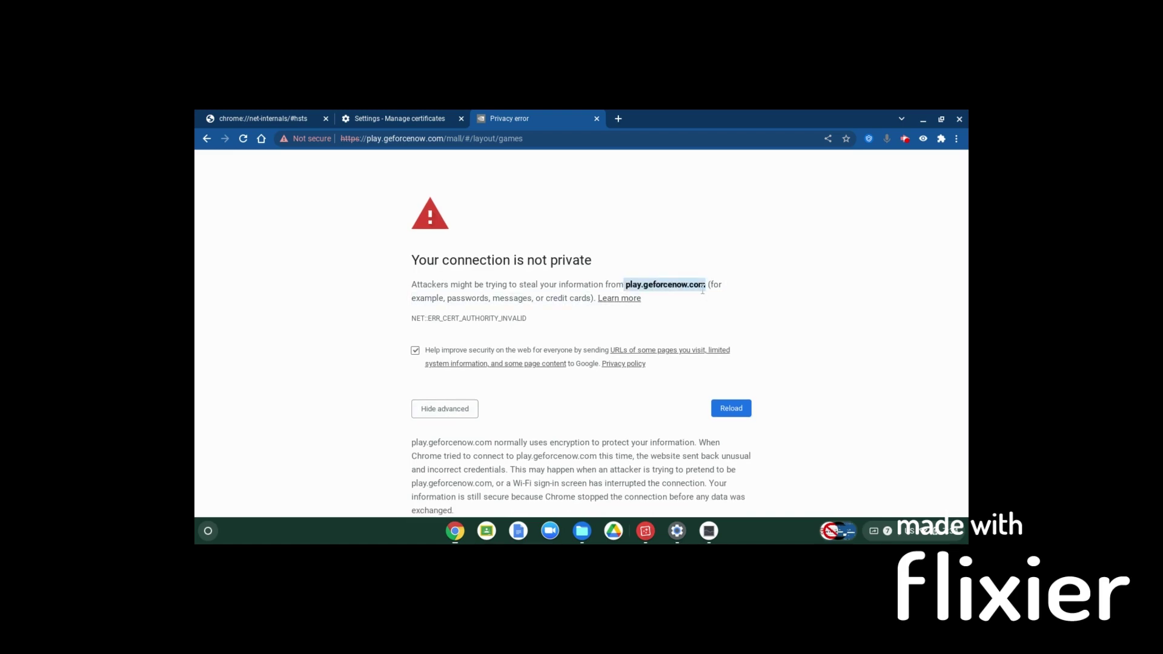
left_click(312, 117)
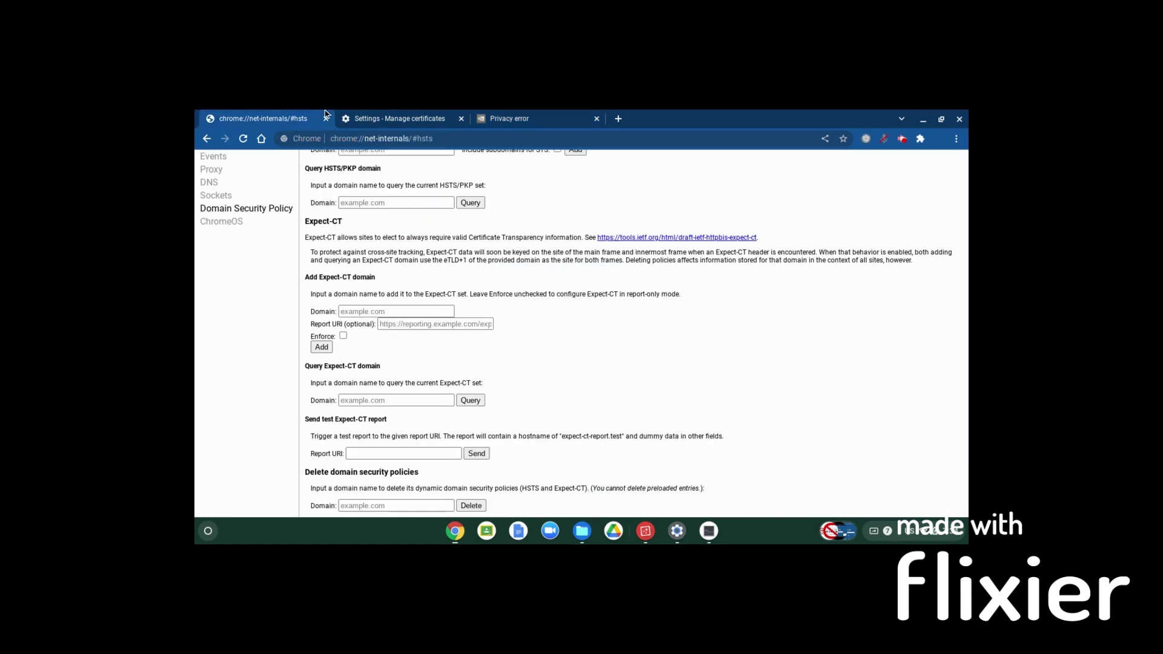
Step: Delete the domain security policies for play.geforcenow.com
left_click(407, 505)
key("ctrl+v")
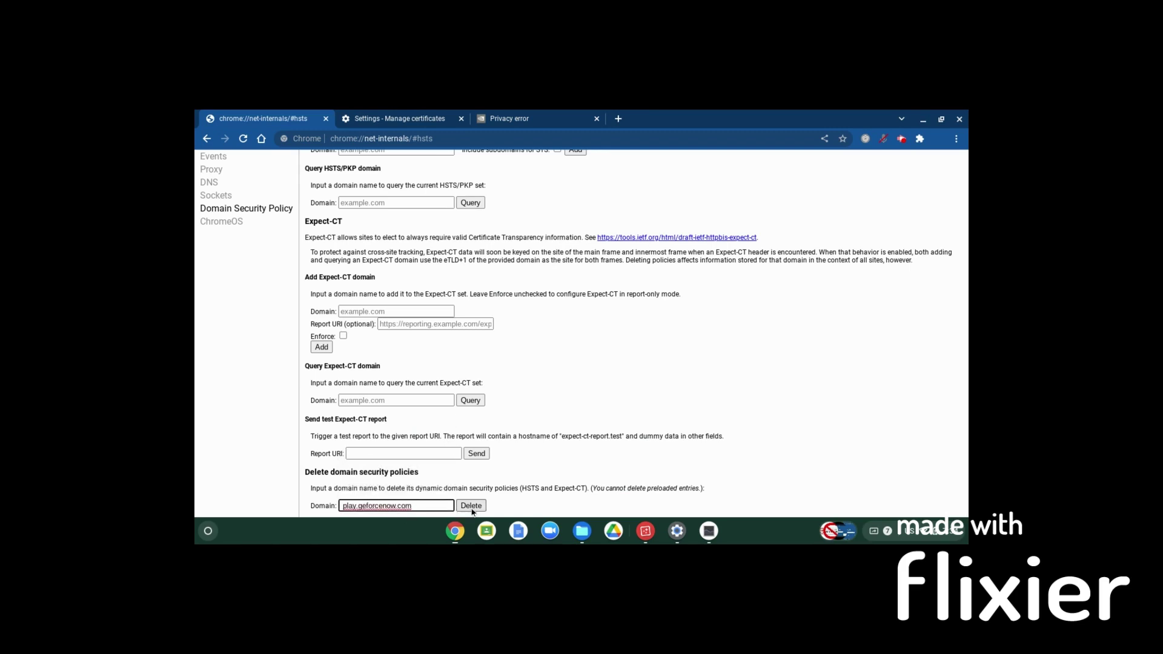
left_click(472, 507)
Step: Reload GeForce NOW and proceed past the certificate warning to play.geforcenow.com
left_click(511, 118)
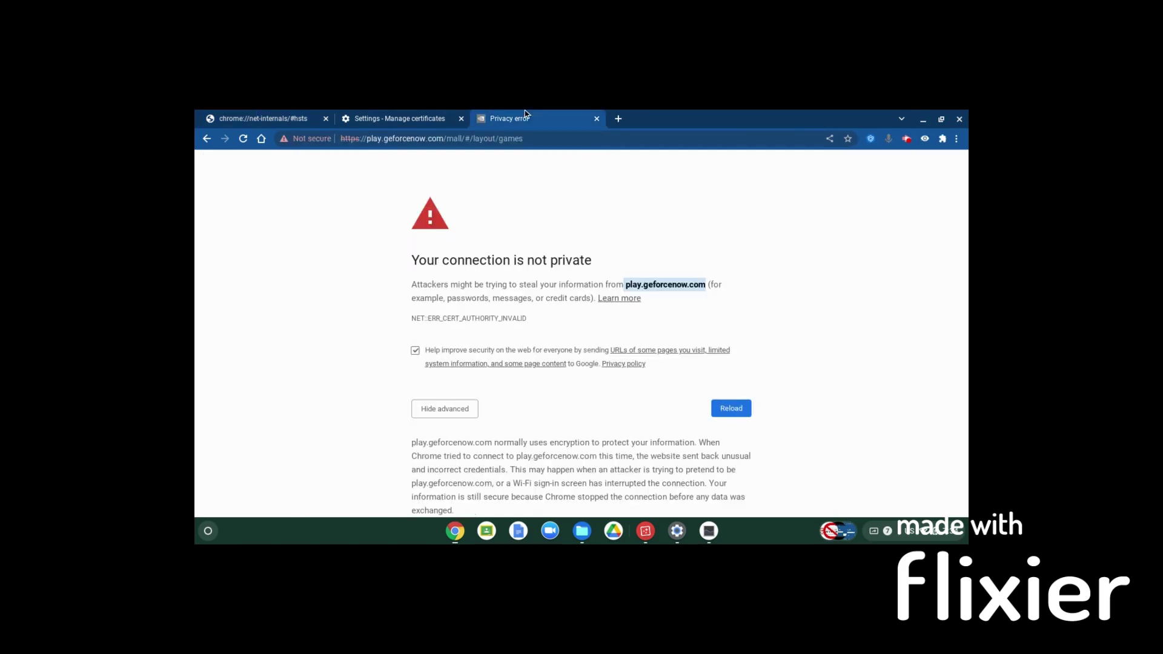
left_click(242, 146)
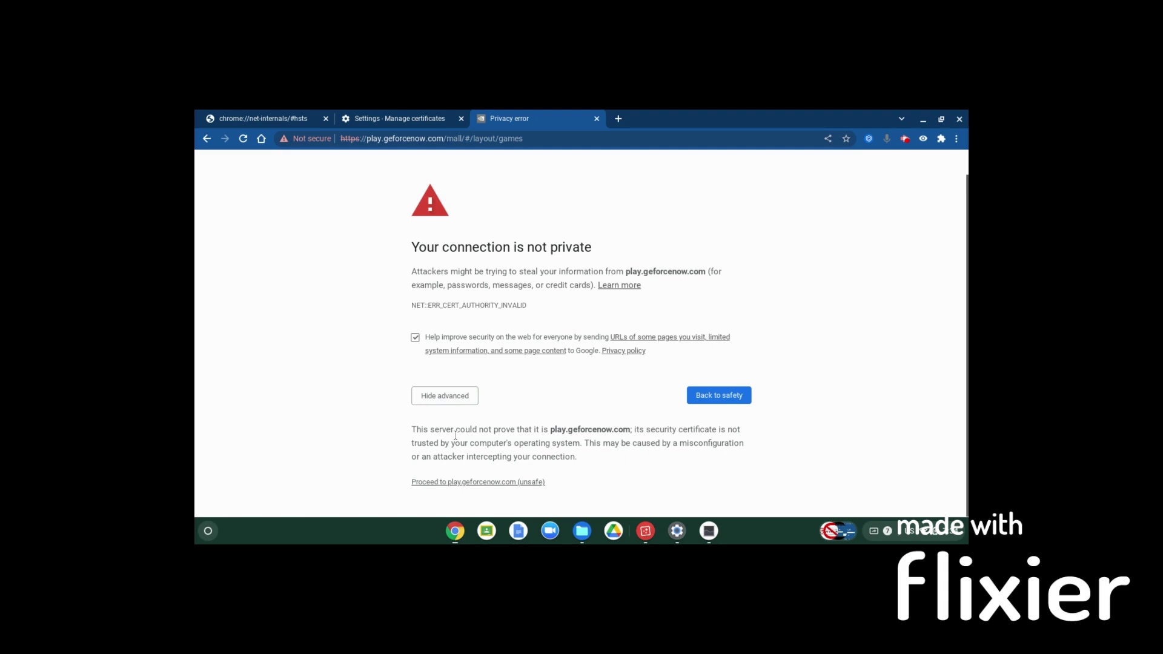
left_click(464, 482)
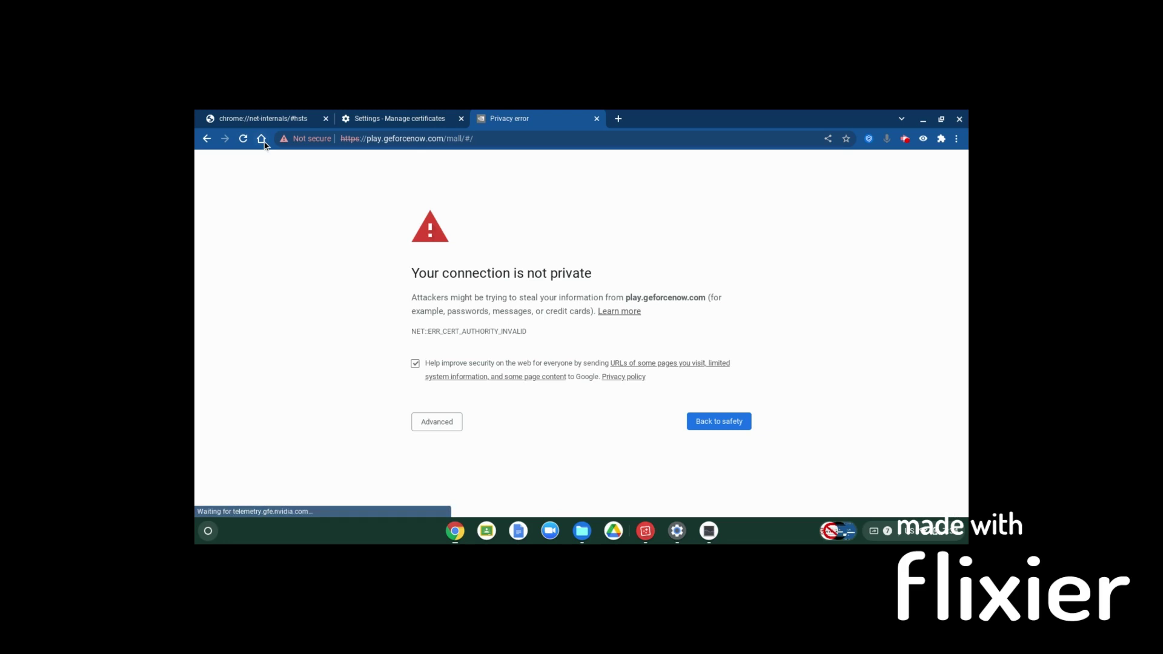
left_click(447, 421)
scroll(430, 433, "down", 1)
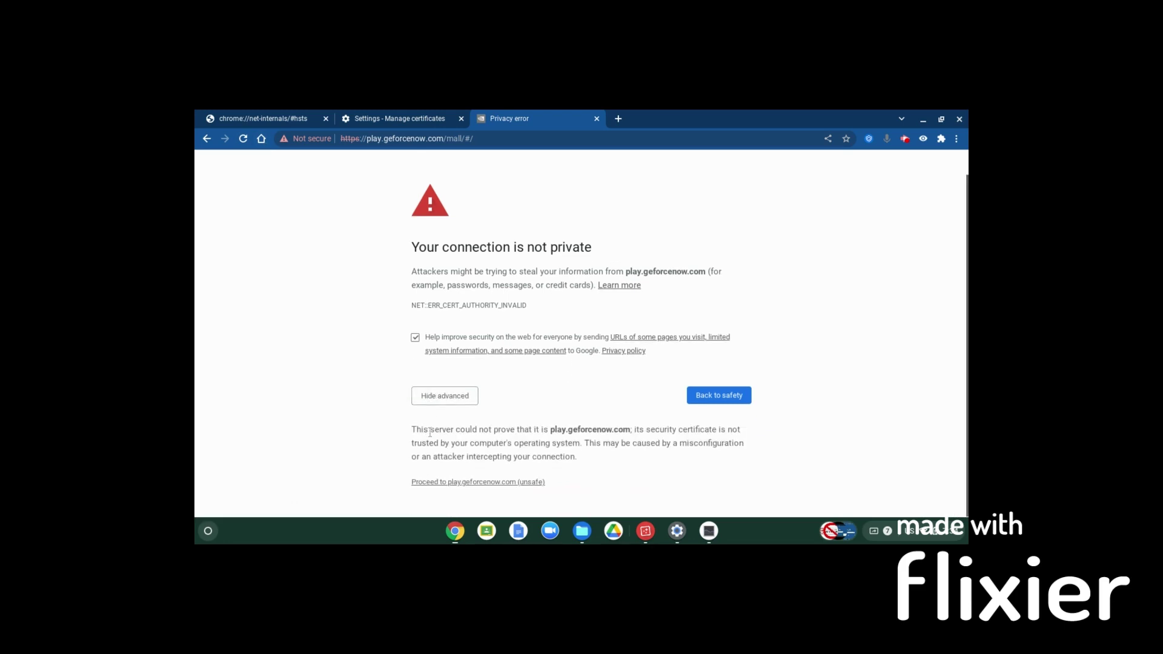
left_click(440, 482)
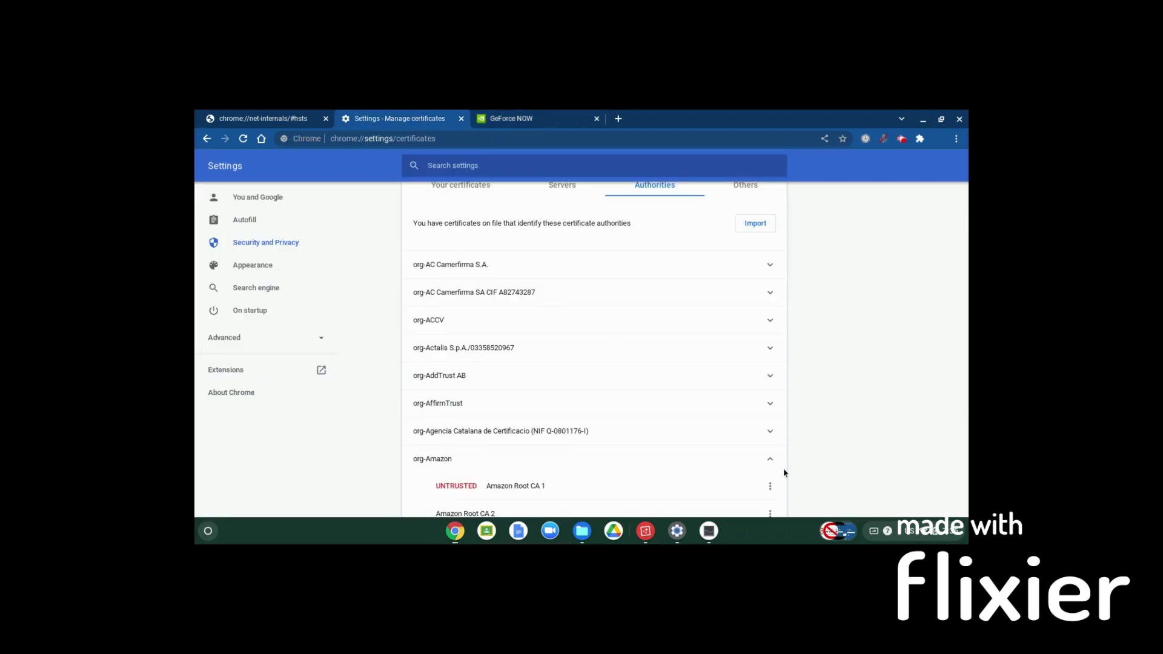
Step: Save Amazon Root CA 1's trust settings and trust Starfield Class 2 CA for identifying websites
left_click(770, 485)
left_click(723, 446)
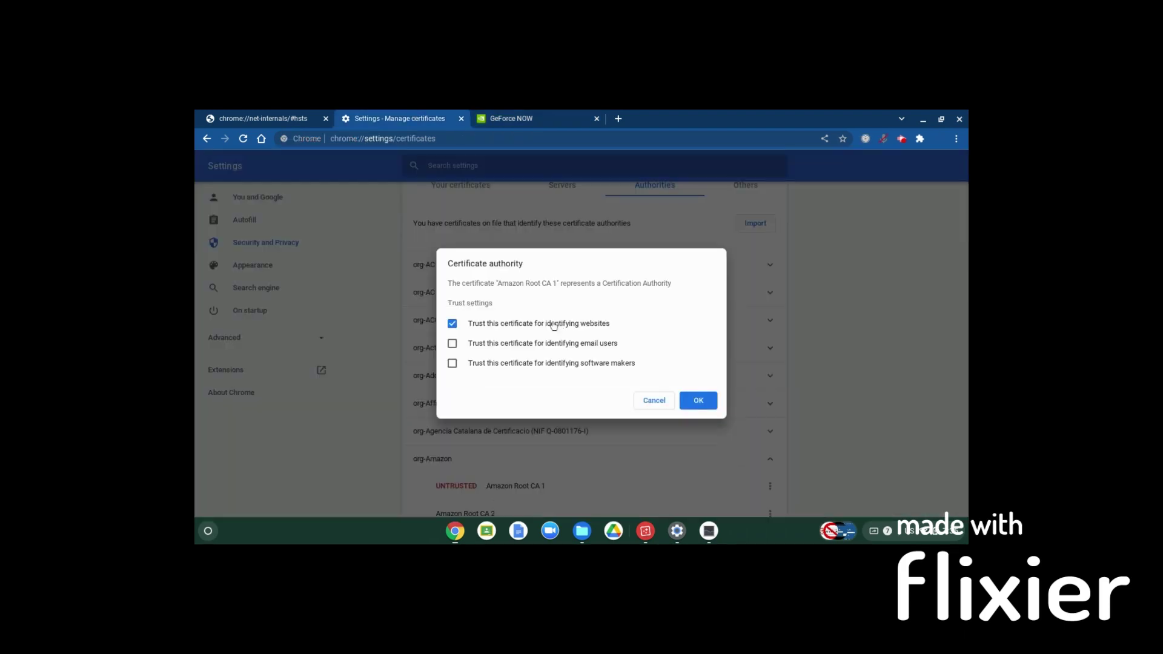
left_click(698, 400)
scroll(710, 408, "down", 10)
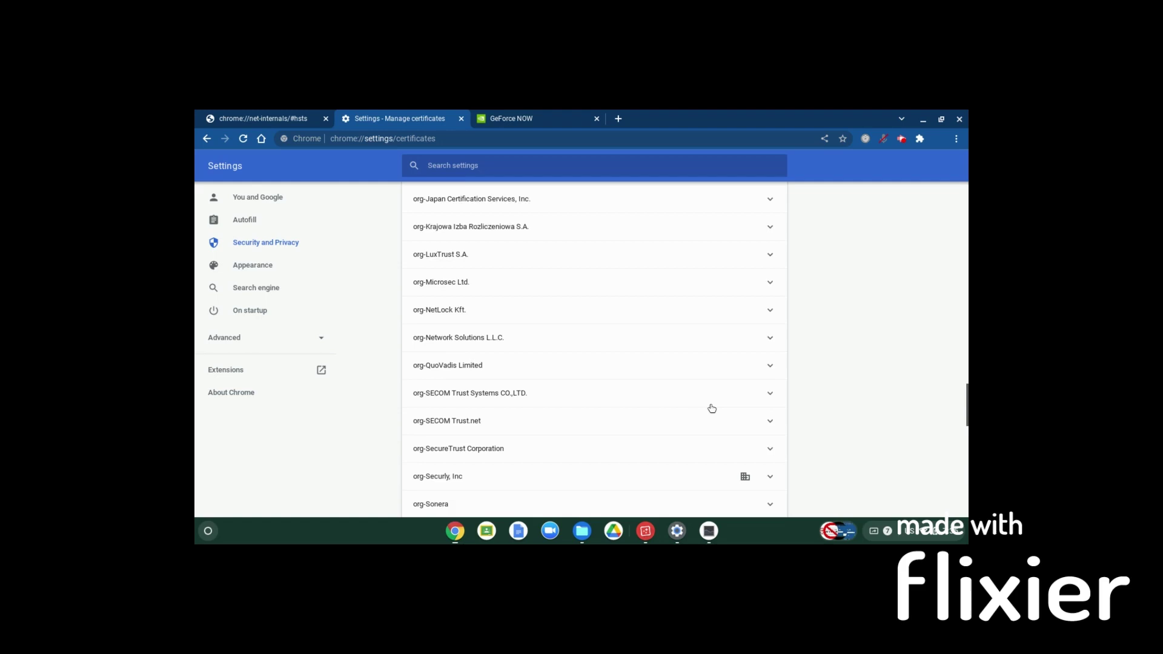
scroll(711, 408, "down", 5)
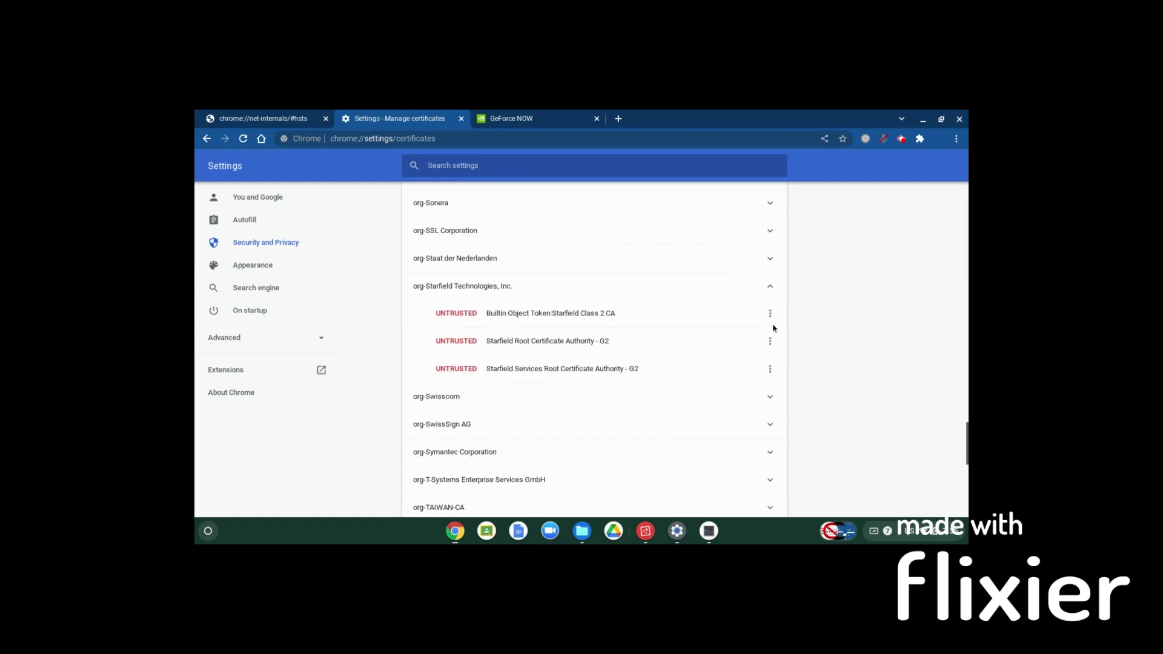
left_click(769, 313)
left_click(744, 334)
left_click(559, 331)
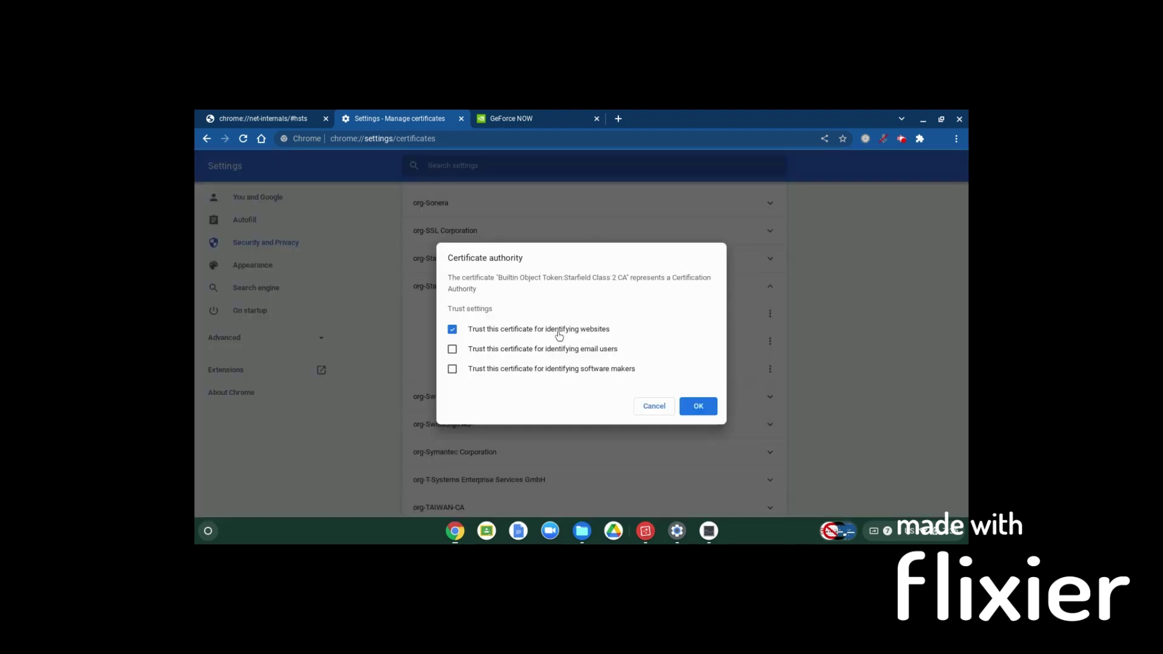
left_click(698, 406)
Step: Save trust settings for Starfield Root Certificate Authority - G2 and Starfield Services Root G2
left_click(770, 341)
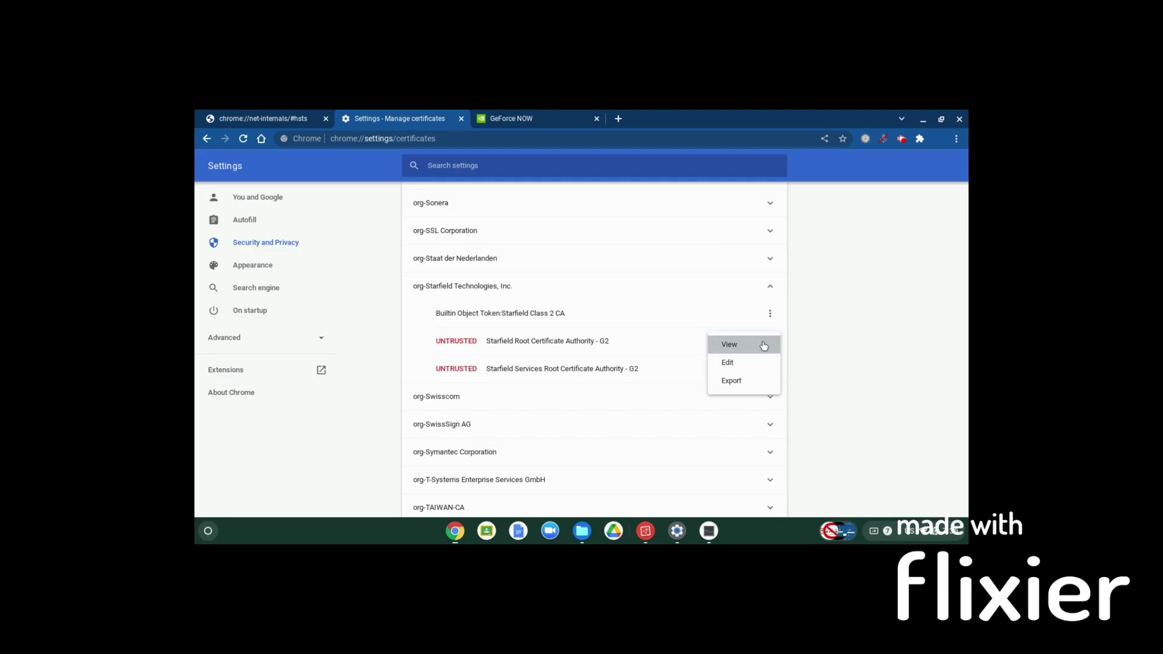
left_click(749, 361)
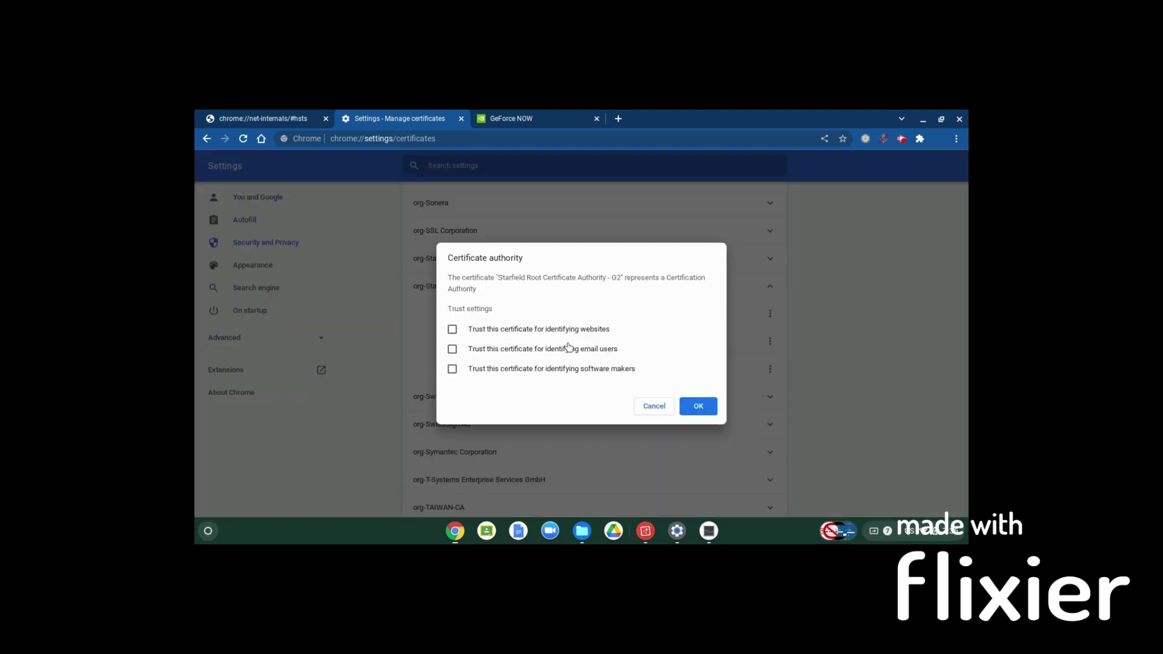
left_click(698, 406)
left_click(770, 368)
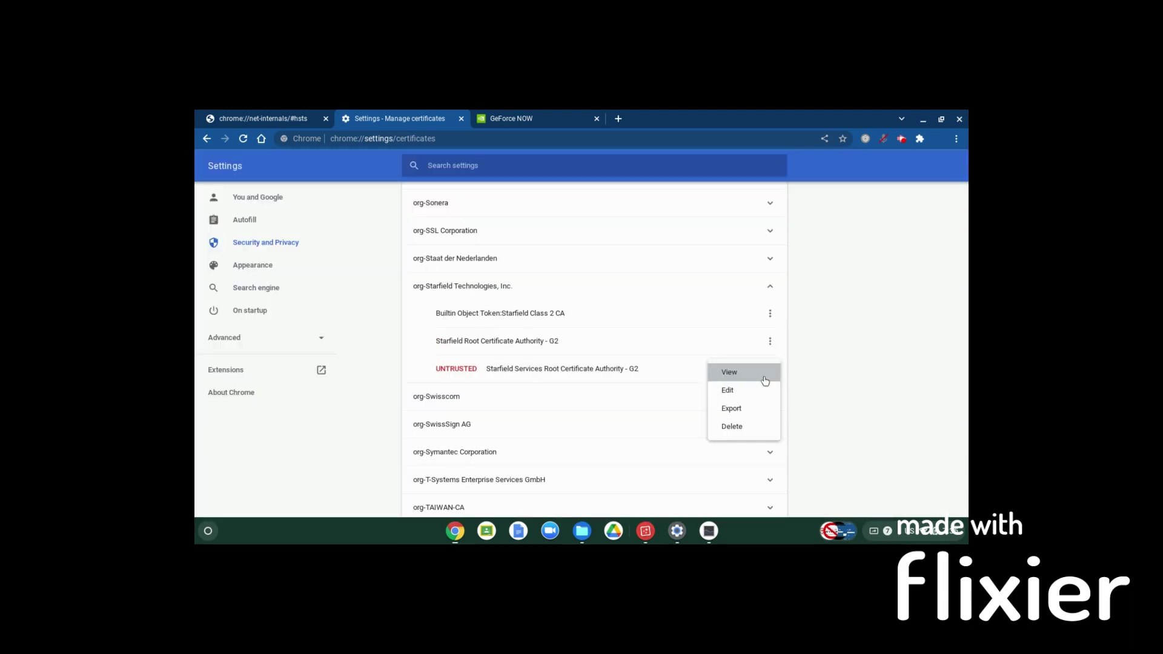
left_click(744, 399)
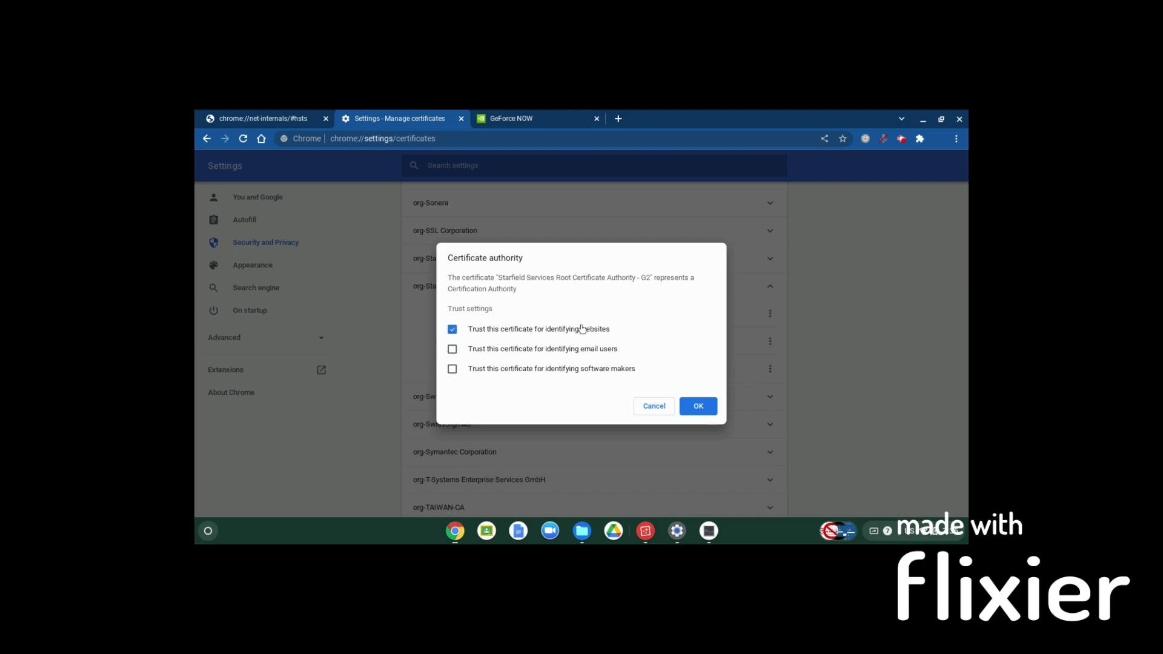
left_click(699, 406)
left_click(195, 111)
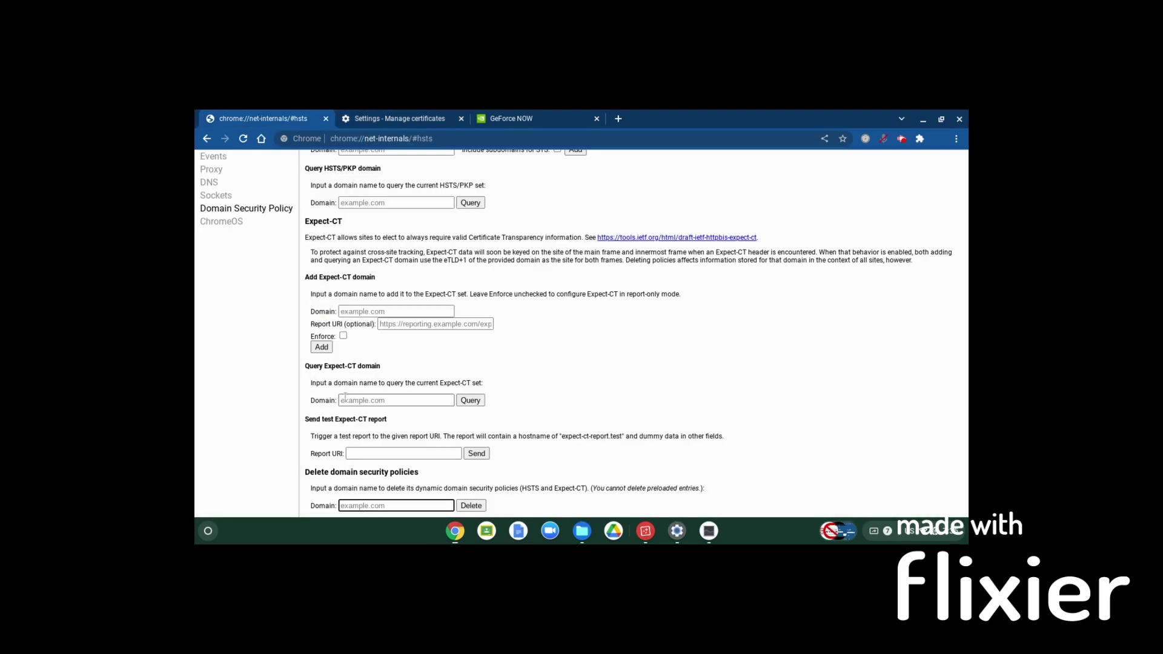
Step: Delete the play.geforcenow.com domain security policies, picking the domain from the suggestions
key("ctrl+v")
left_click(468, 506)
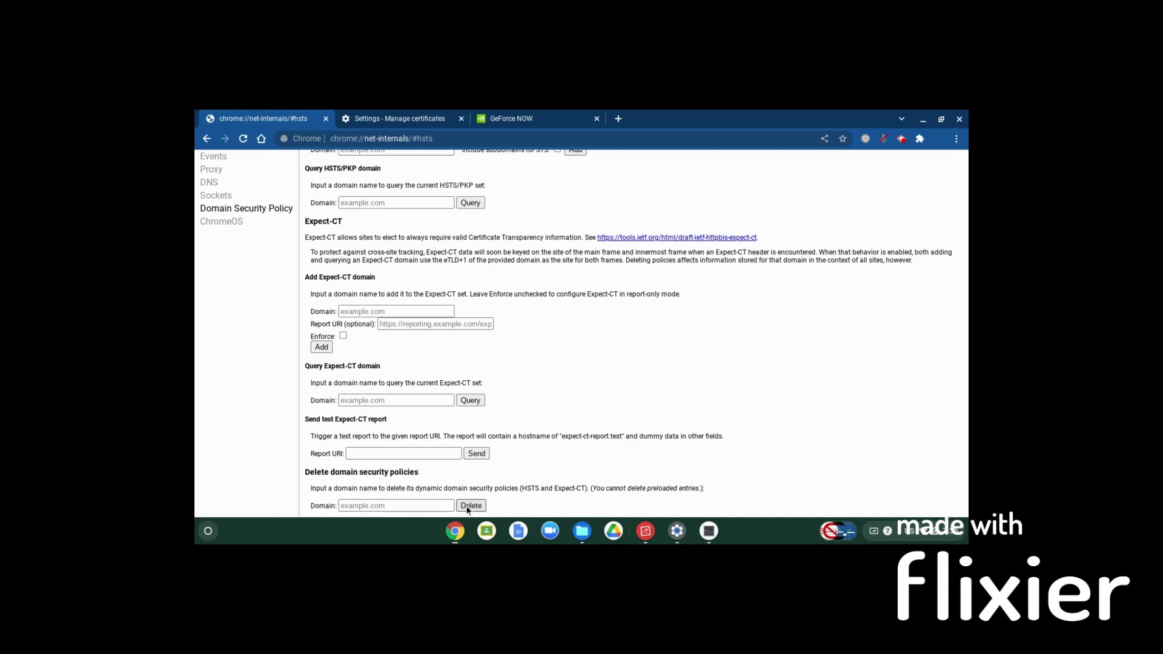
left_click(376, 505)
key("Down")
key("Return")
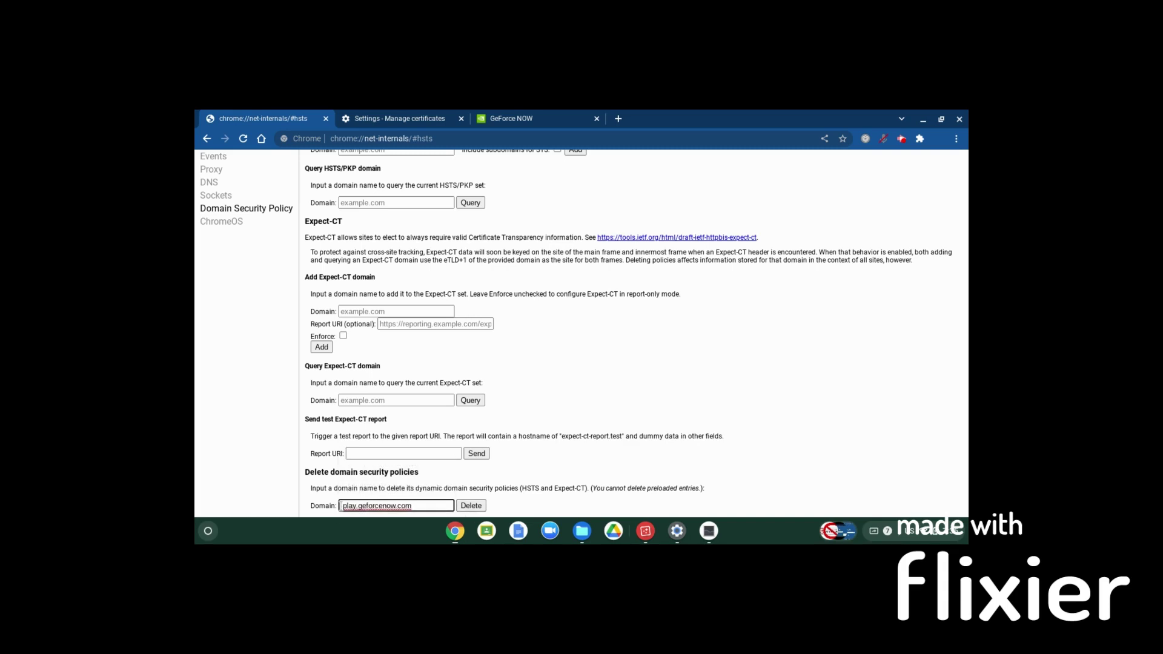
key("Return")
Step: Visit GeForce NOW Settings, return to Games, and try launching Fortnite
left_click(485, 118)
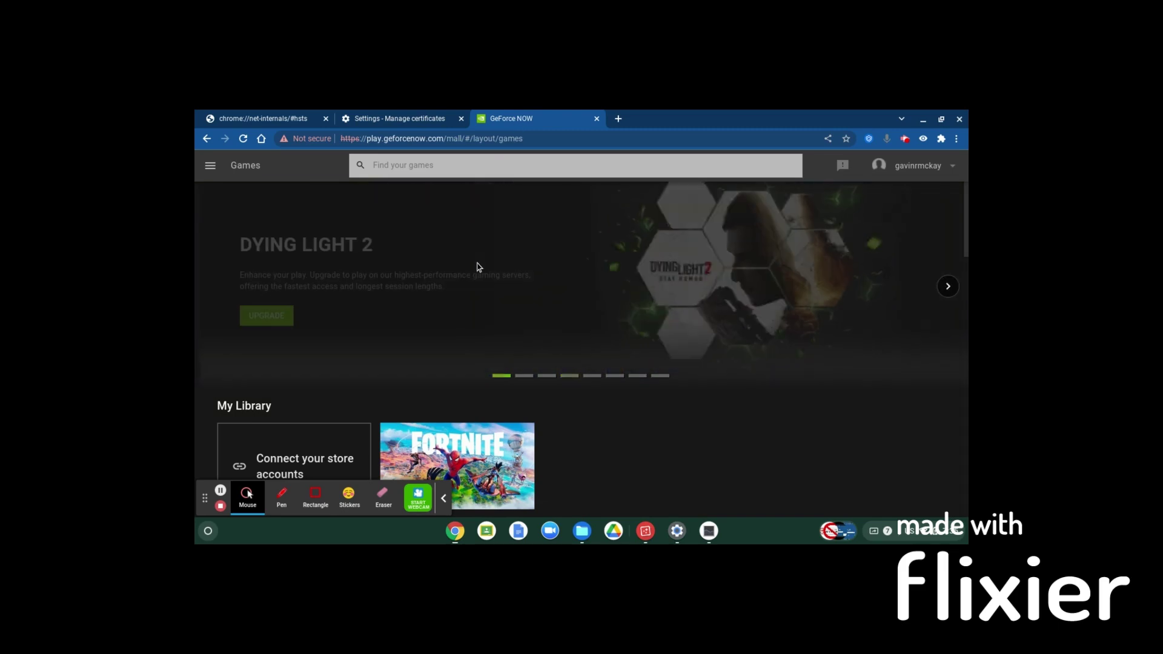
scroll(477, 266, "down", 2)
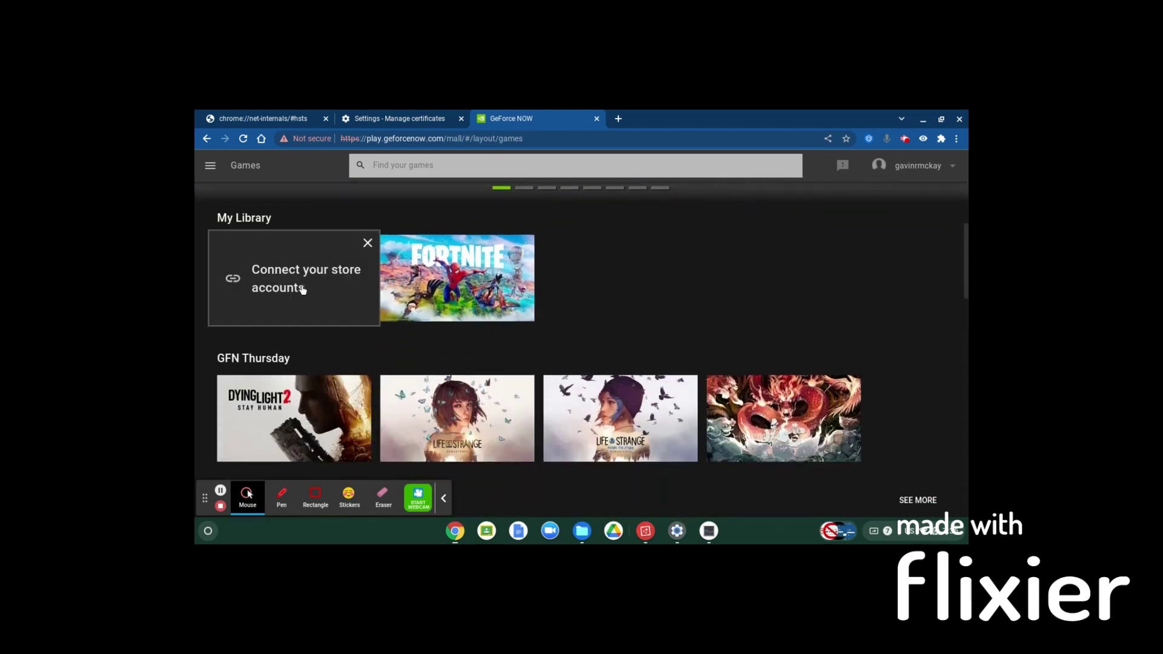
left_click(210, 165)
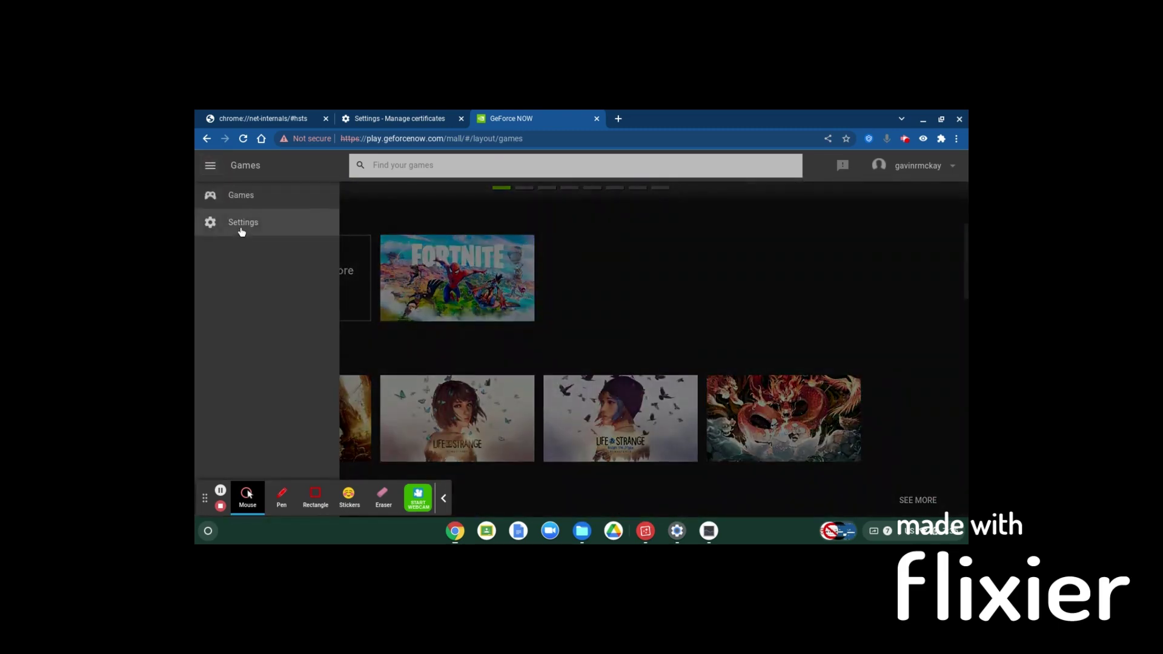
left_click(242, 230)
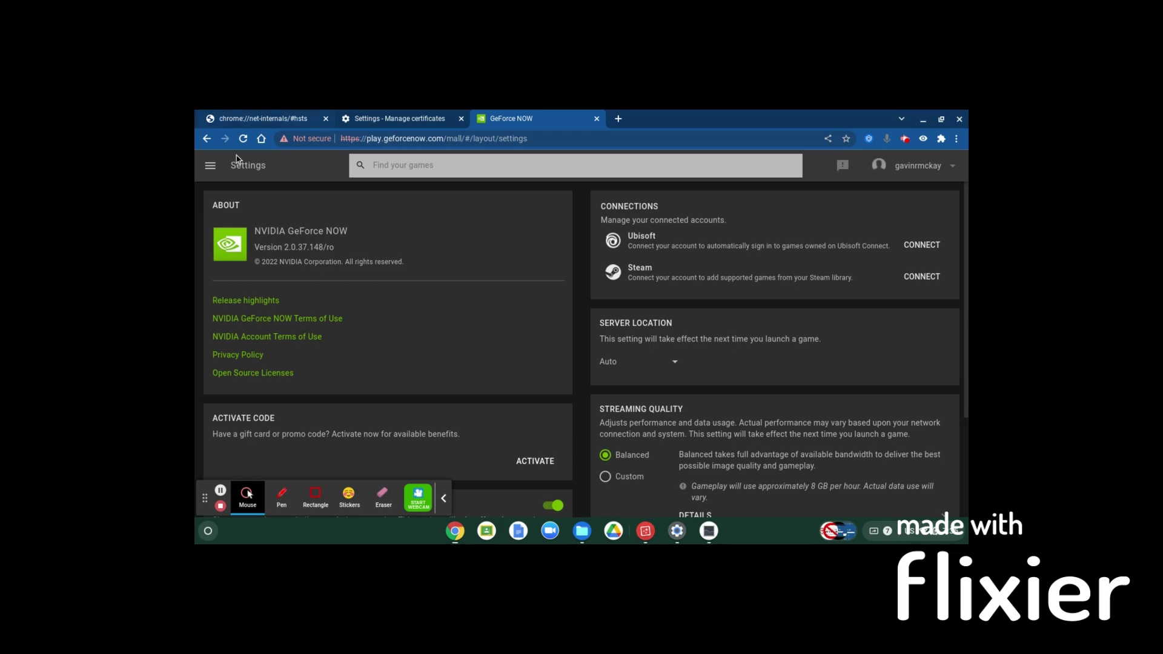
left_click(212, 167)
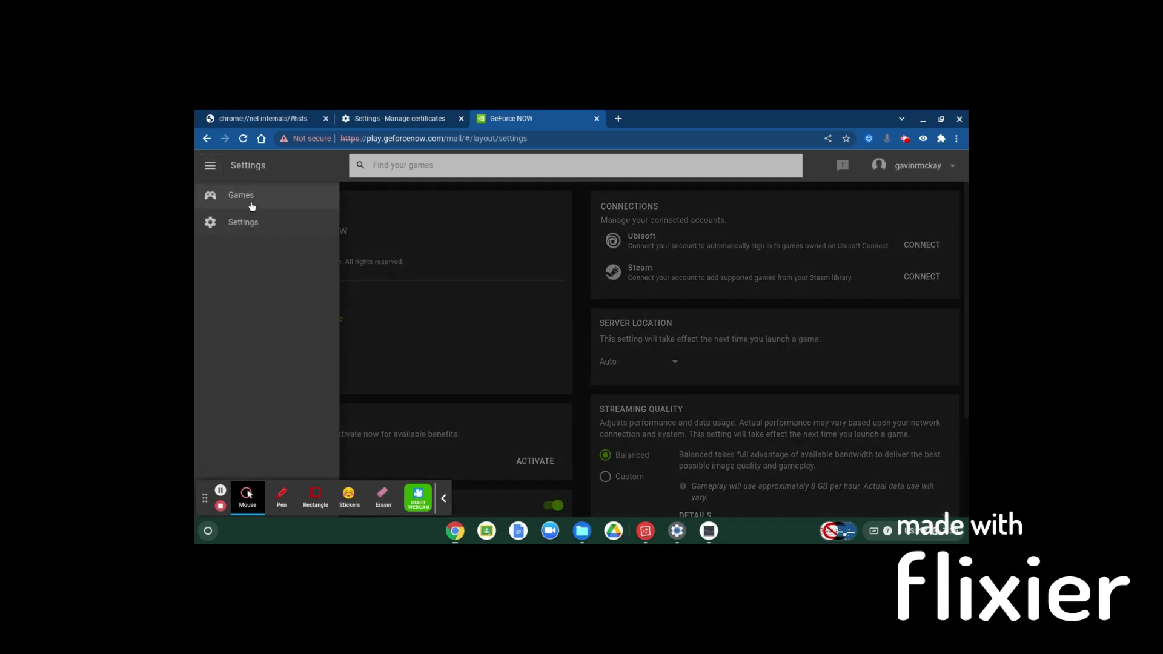
left_click(252, 206)
scroll(445, 303, "down", 4)
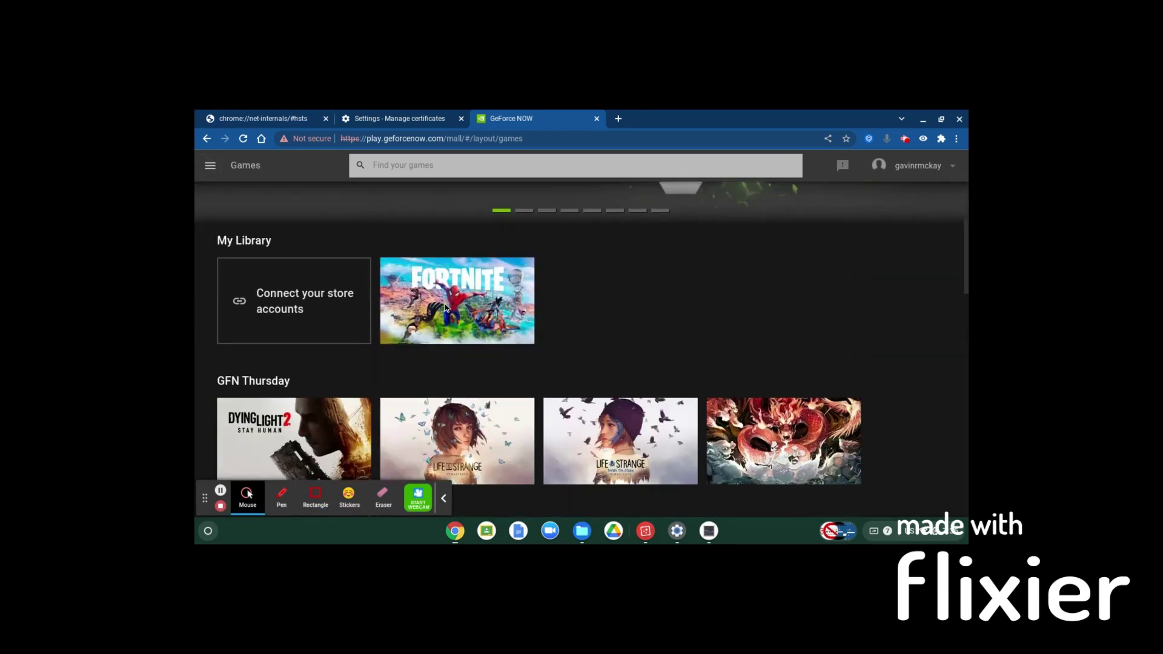
scroll(445, 307, "down", 1)
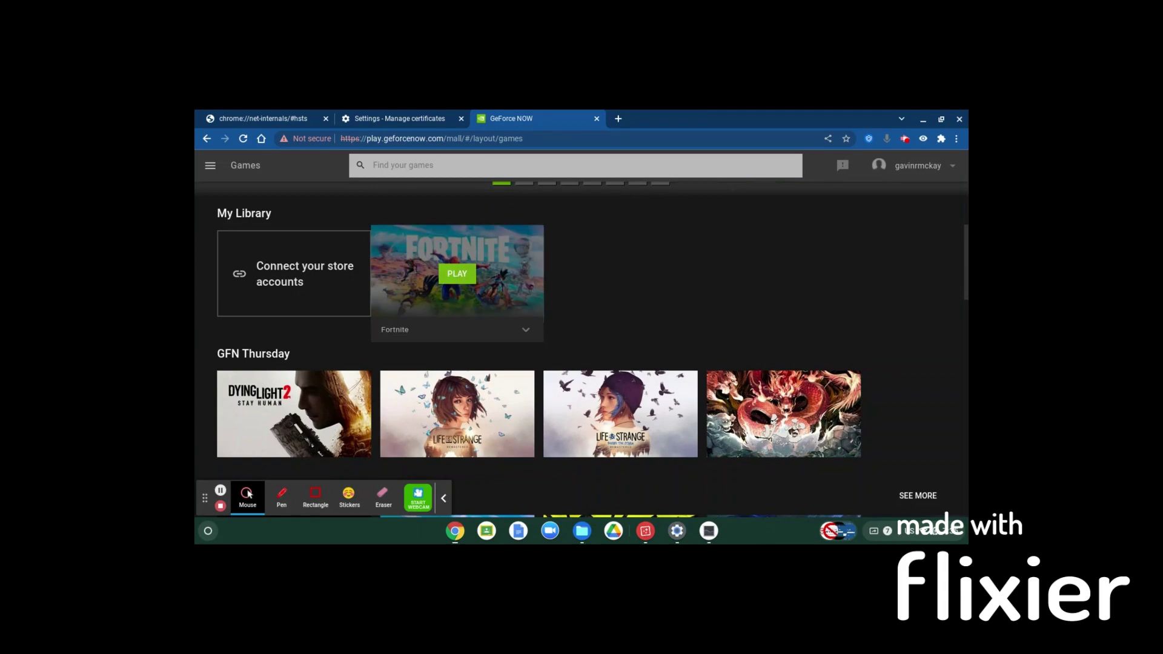
left_click(458, 275)
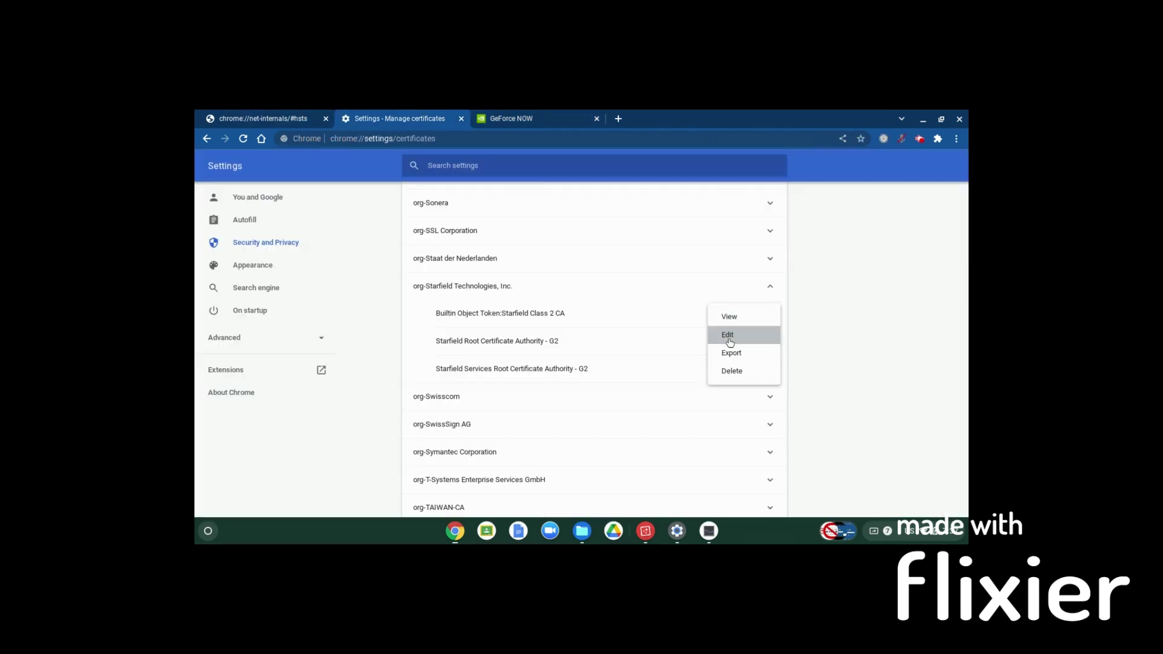
Step: Leave Starfield Class 2 CA, Root G2 and Services Root G2 untrusted for identifying websites
left_click(727, 334)
left_click(698, 406)
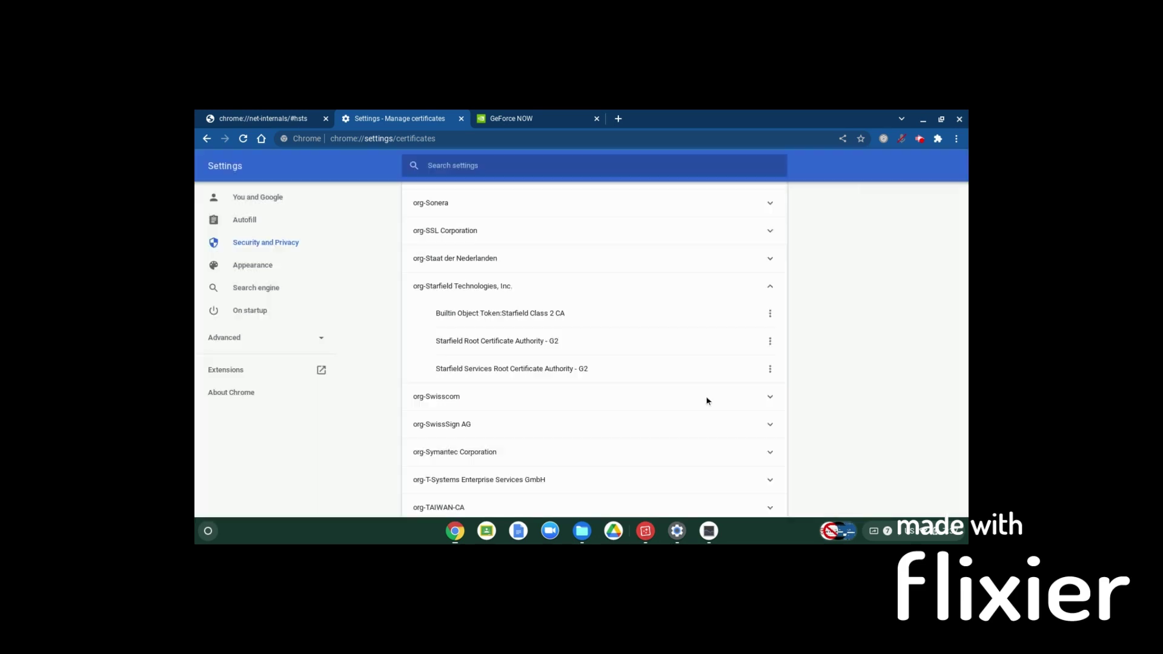
left_click(770, 341)
left_click(727, 362)
left_click(566, 330)
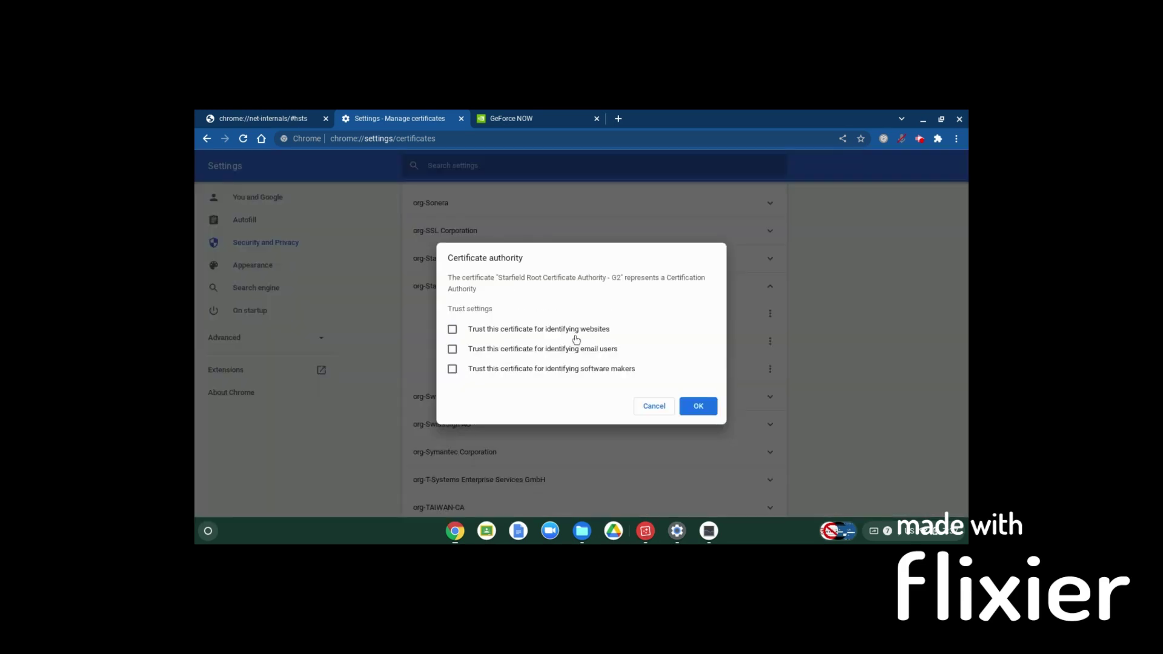
left_click(698, 406)
left_click(770, 368)
left_click(727, 390)
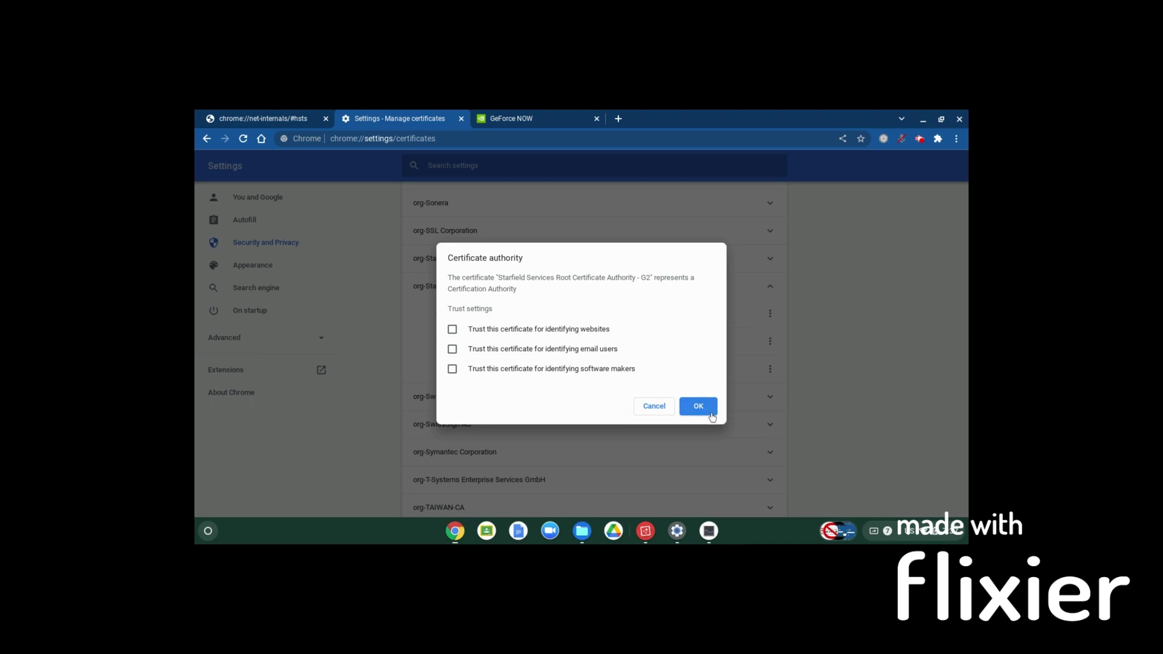
left_click(708, 410)
Step: Expand org-Amazon and confirm Amazon Root CA 1 without website trust
scroll(711, 416, "up", 20)
scroll(711, 416, "up", 10)
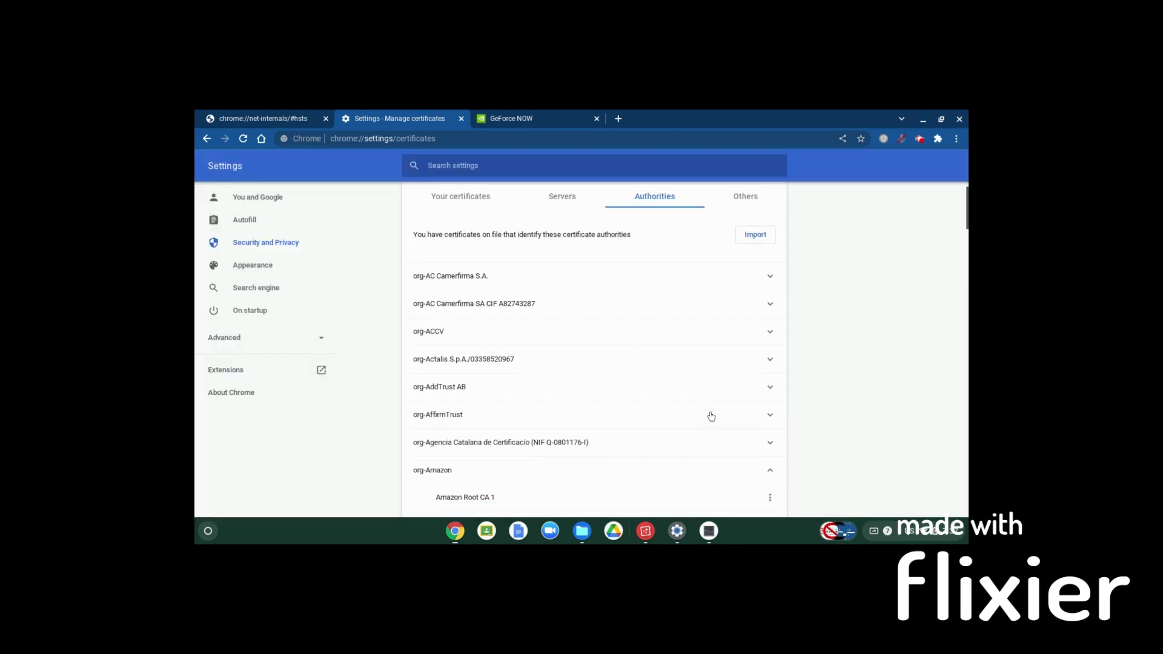
left_click(709, 470)
scroll(709, 424, "down", 2)
left_click(770, 373)
left_click(752, 392)
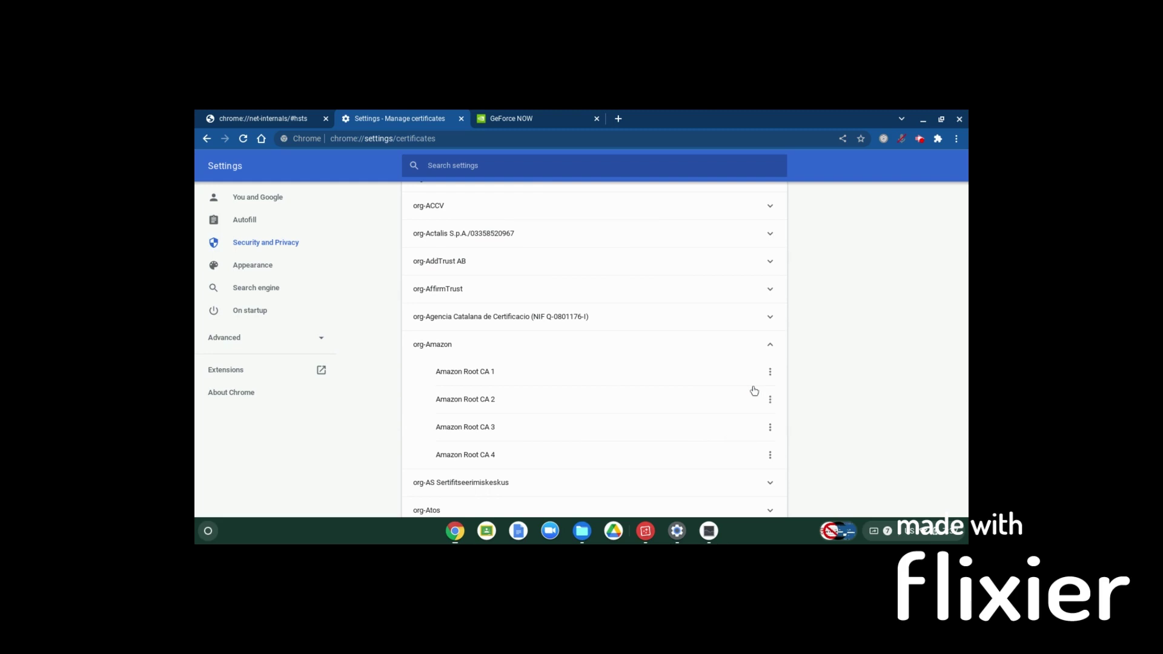
left_click(698, 400)
left_click(258, 118)
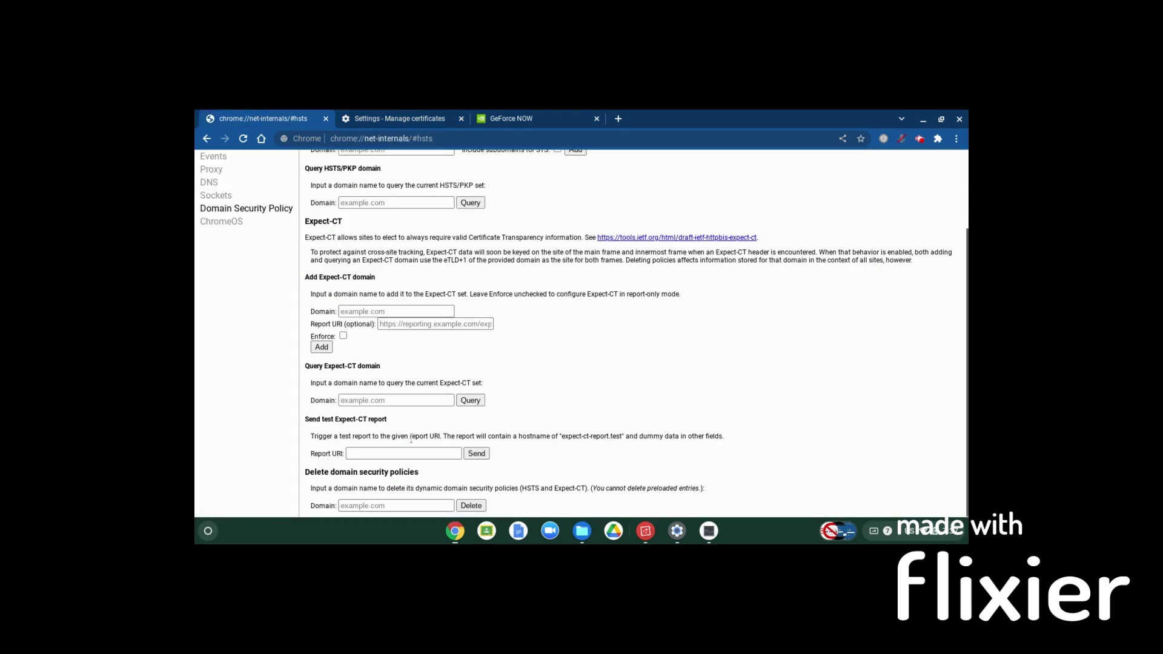
Step: Delete the play.geforcenow.com domain security policy using the suggested domain
left_click(388, 502)
key("Down")
key("Return")
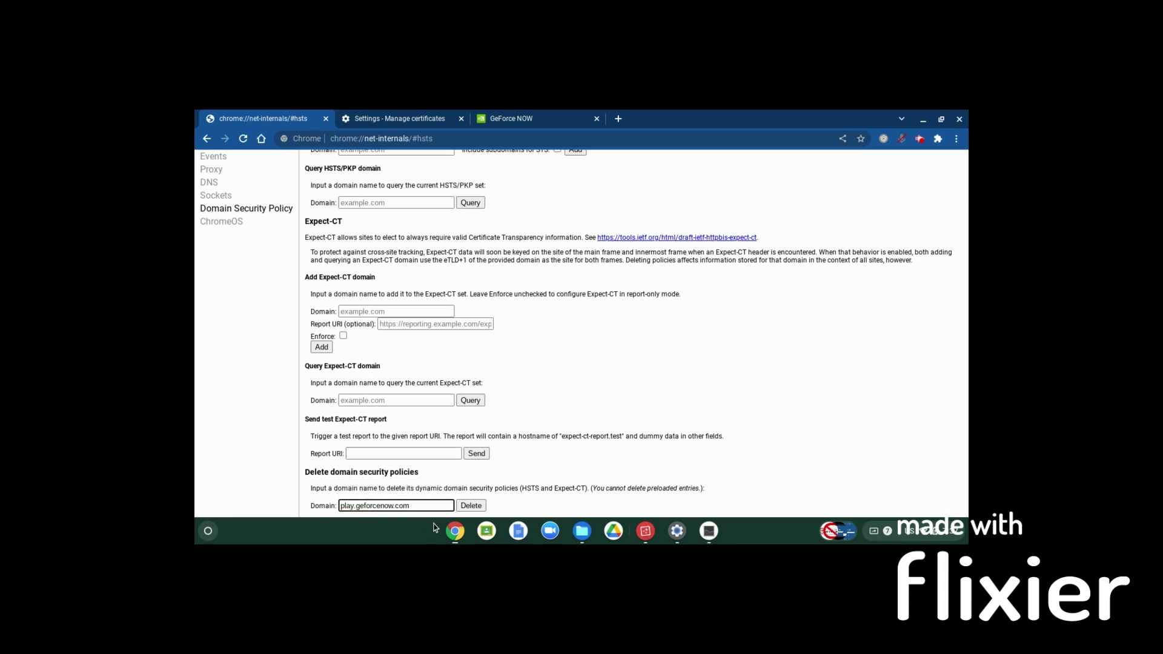
left_click(477, 505)
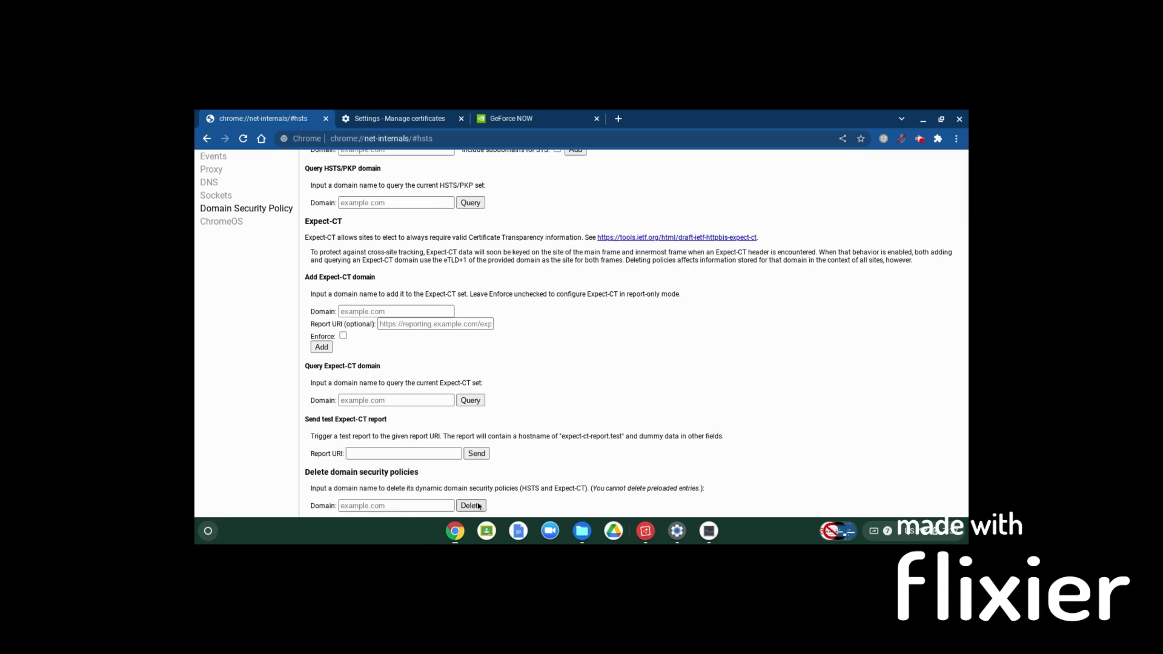
Step: Reload GeForce NOW and reveal the certificate error's Advanced details
left_click(485, 115)
left_click(243, 138)
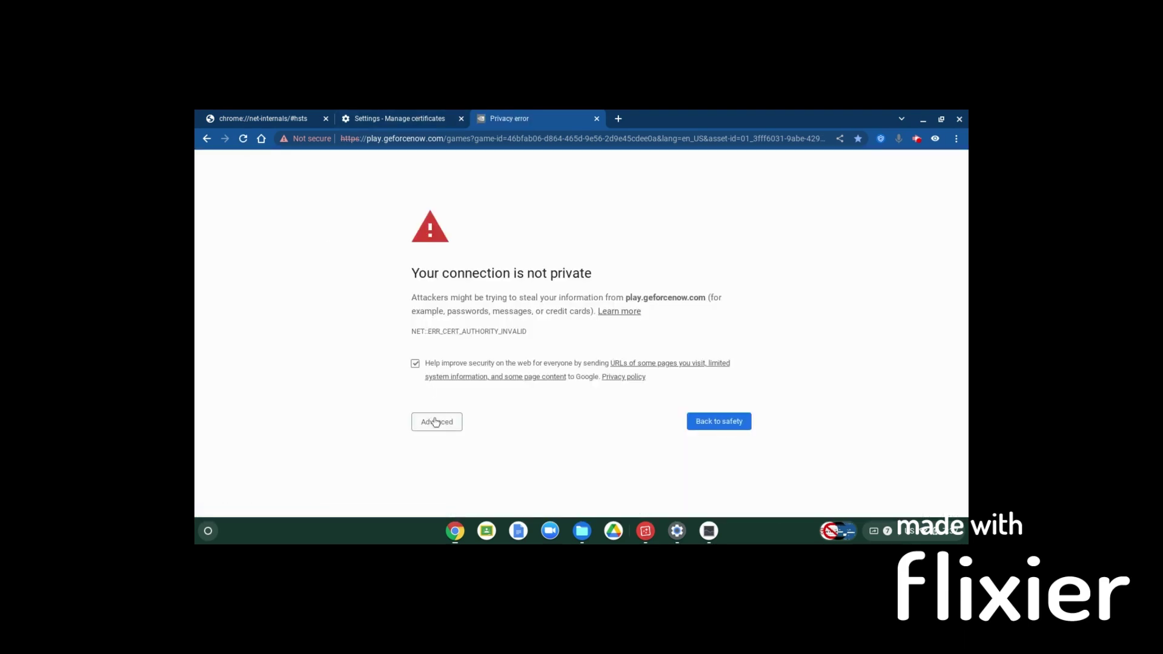
left_click(436, 422)
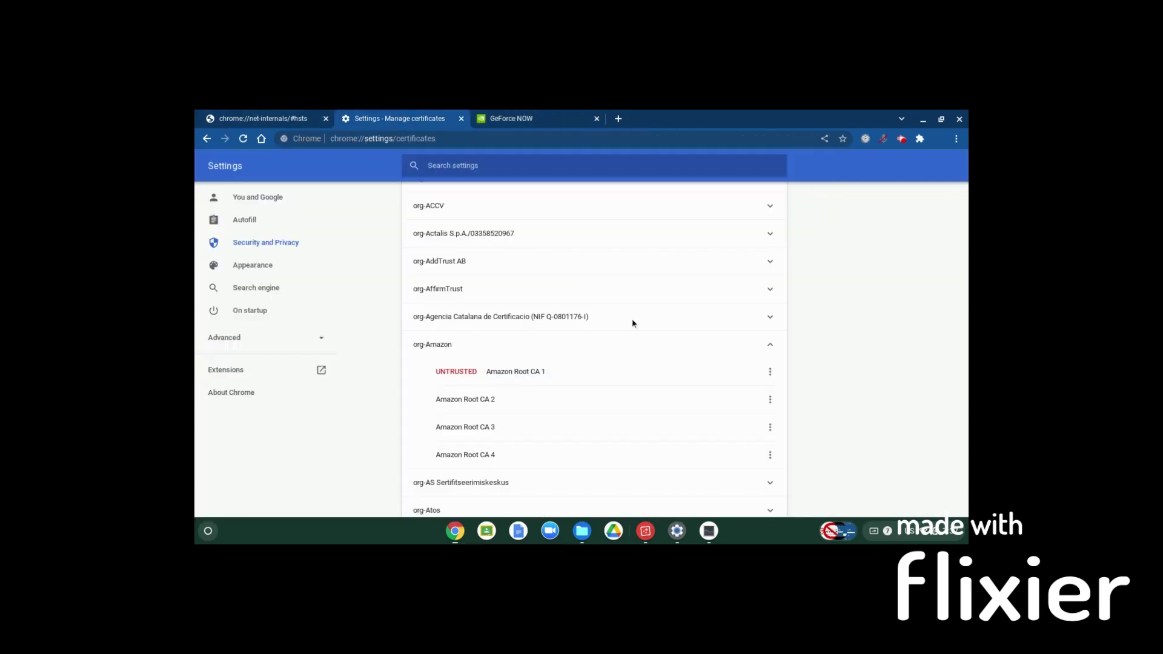
Step: Reconfirm Amazon Root CA 1's settings and trust Starfield Class 2 CA for identifying websites
left_click(770, 371)
left_click(740, 393)
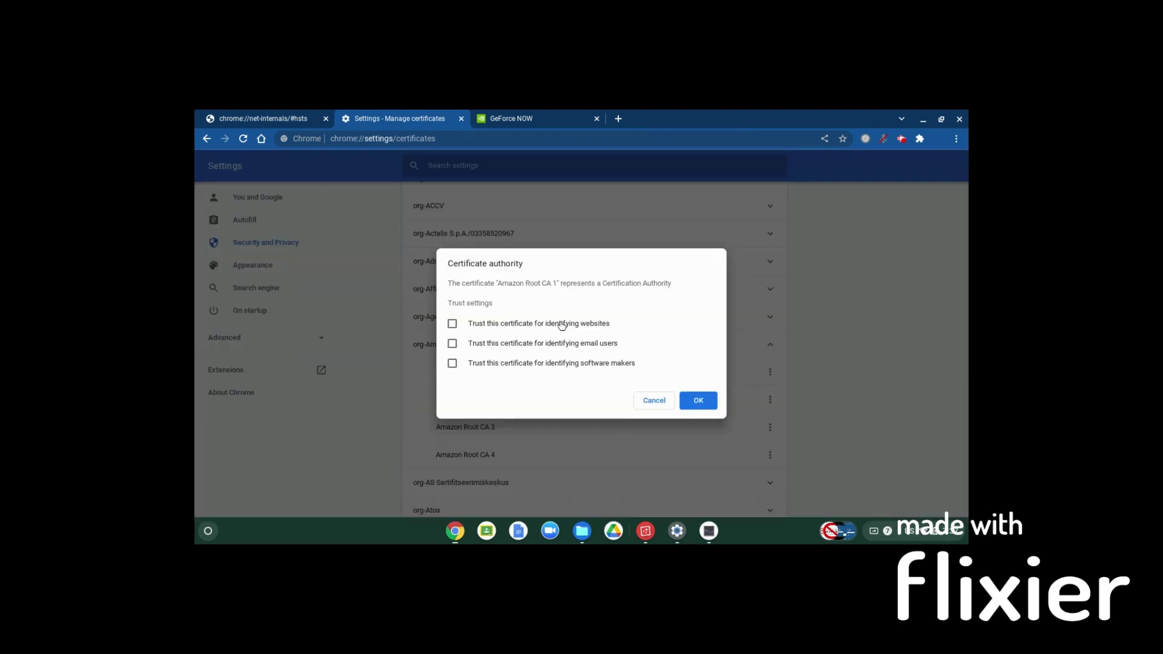
left_click(698, 400)
scroll(699, 402, "down", 15)
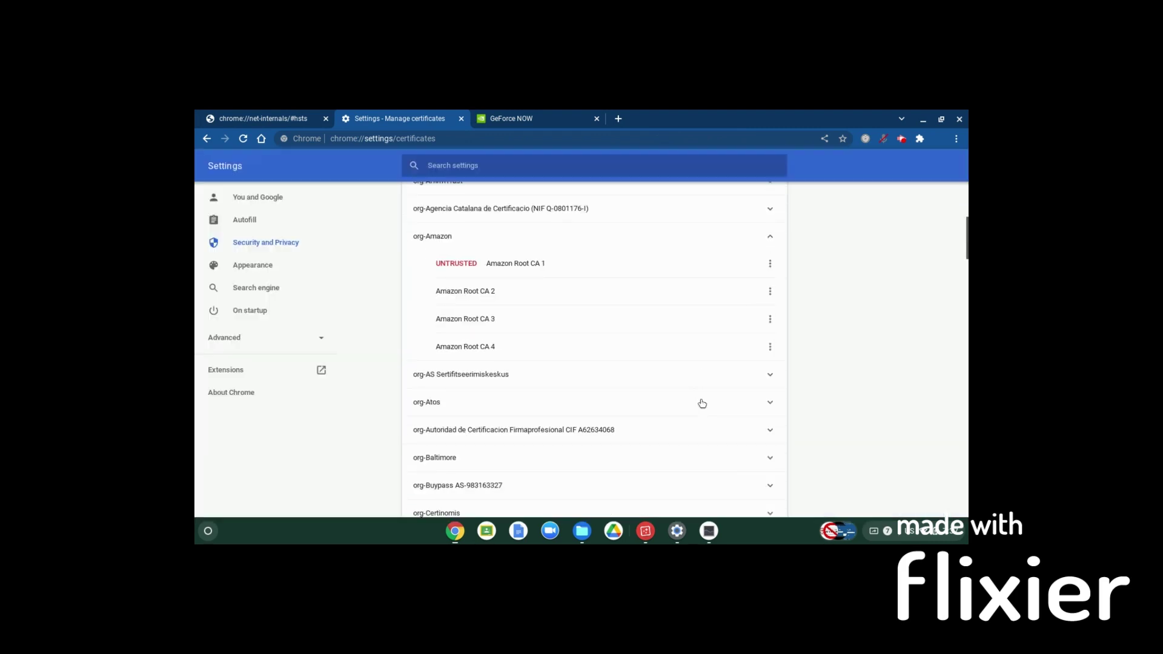
scroll(742, 392, "down", 12)
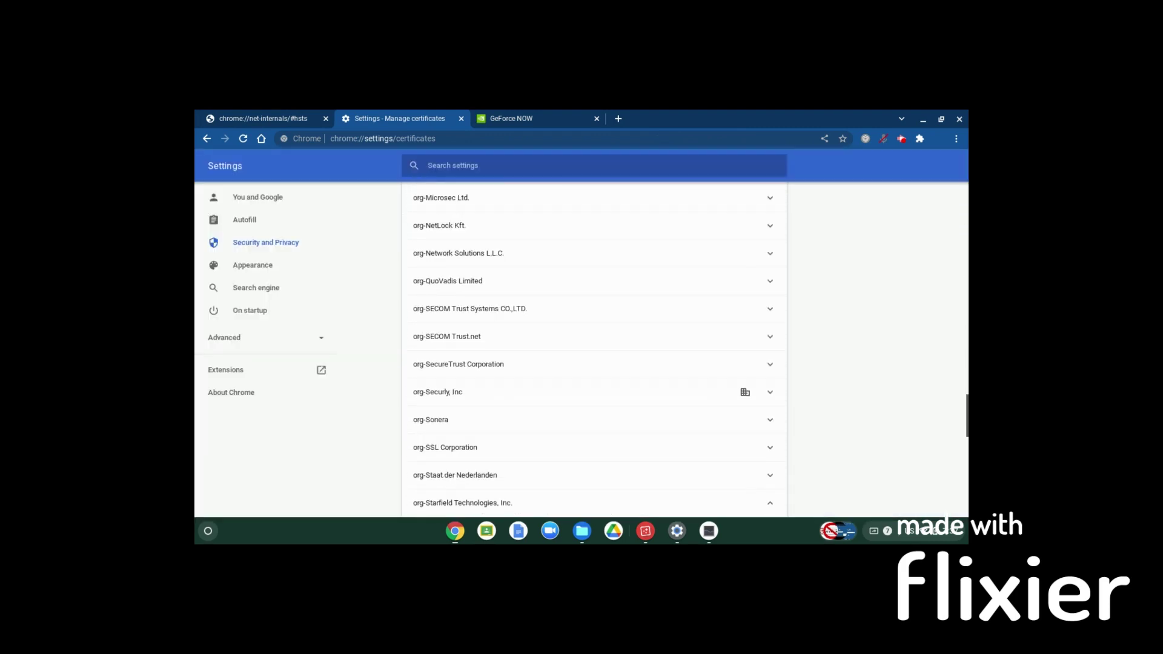
left_click(775, 279)
scroll(780, 255, "down", 1)
left_click(777, 255)
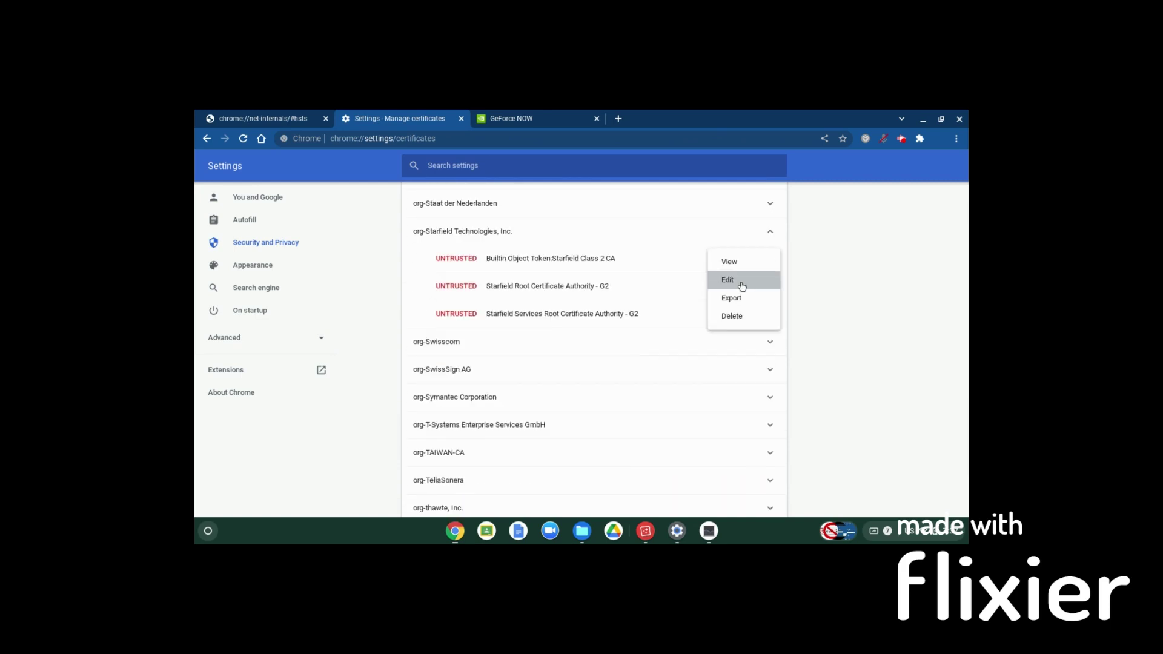
left_click(736, 281)
left_click(500, 332)
left_click(690, 406)
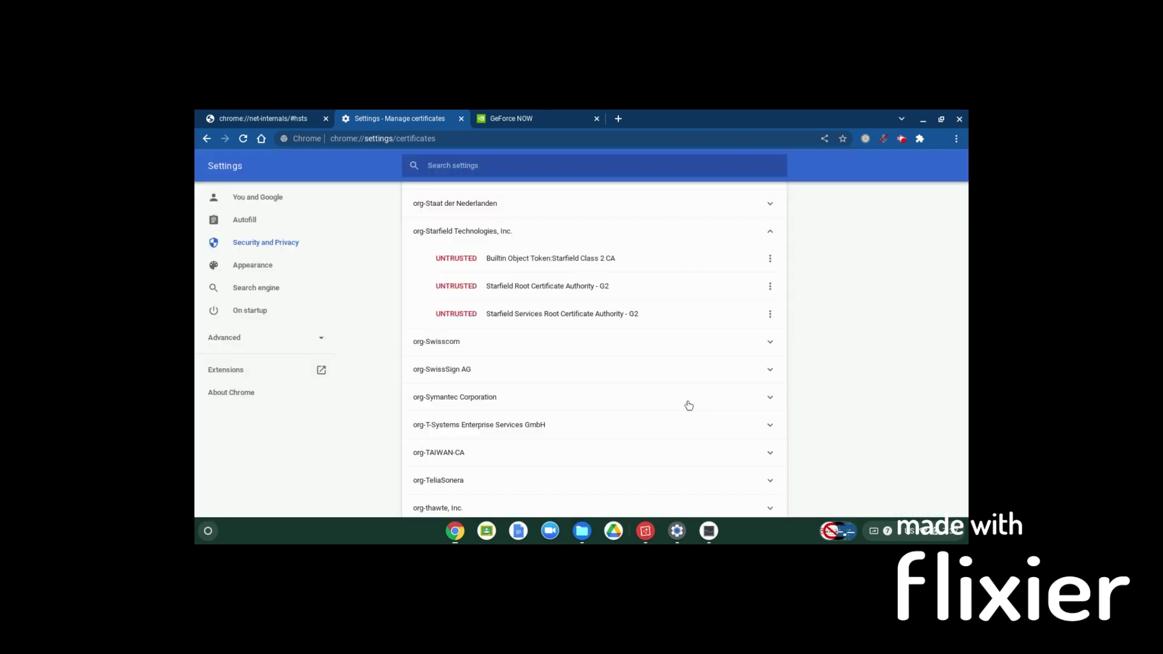
Step: Trust Starfield Root G2 and the Starfield Services root for identifying websites
left_click(770, 286)
left_click(728, 307)
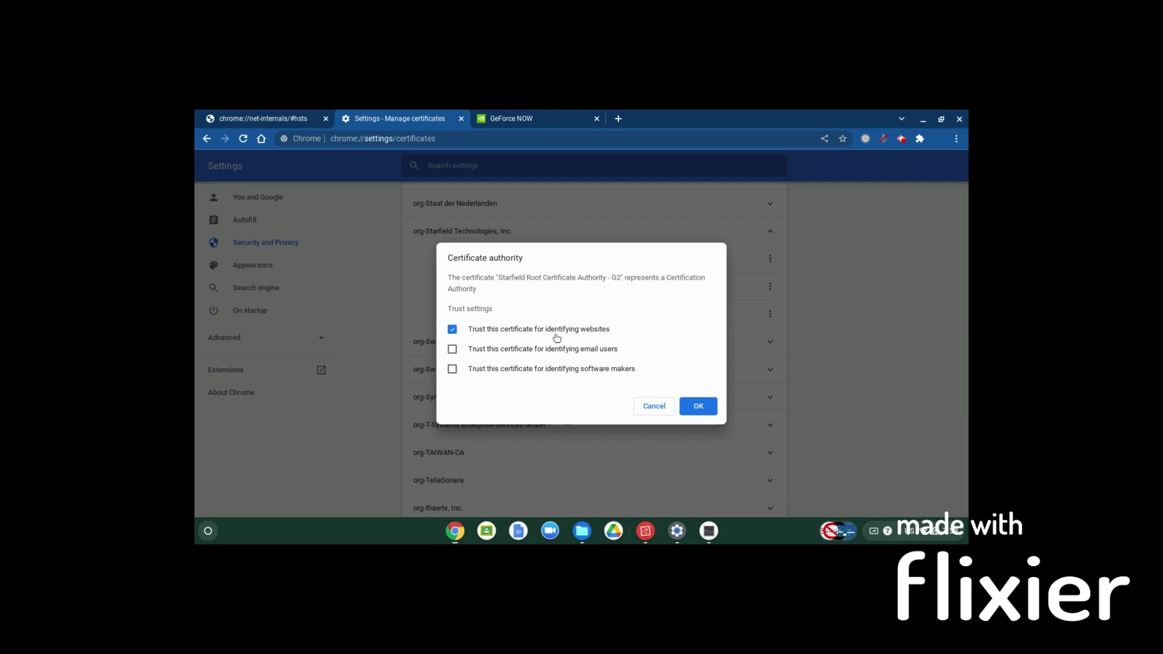
left_click(687, 406)
left_click(769, 314)
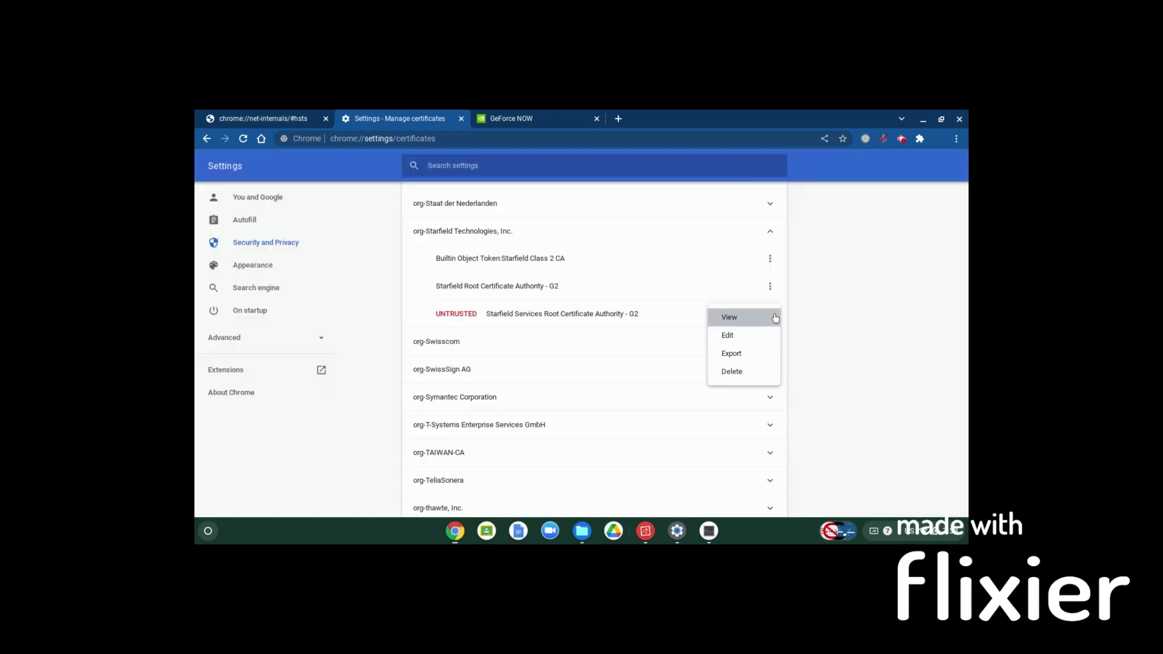
left_click(768, 338)
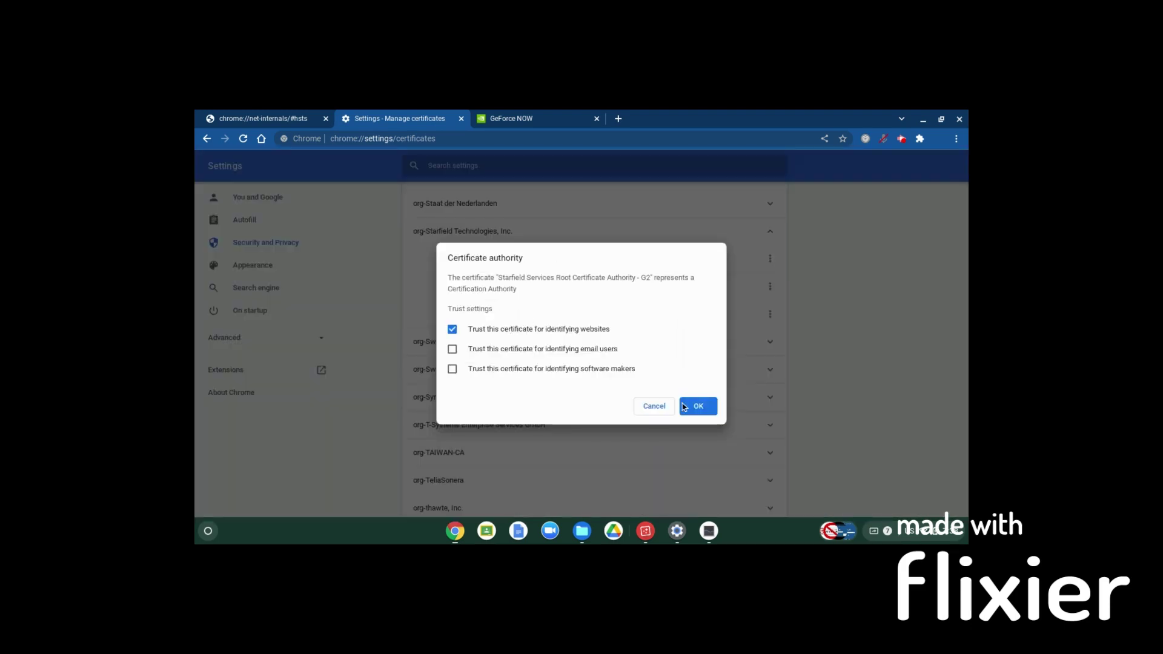
left_click(683, 407)
left_click(540, 110)
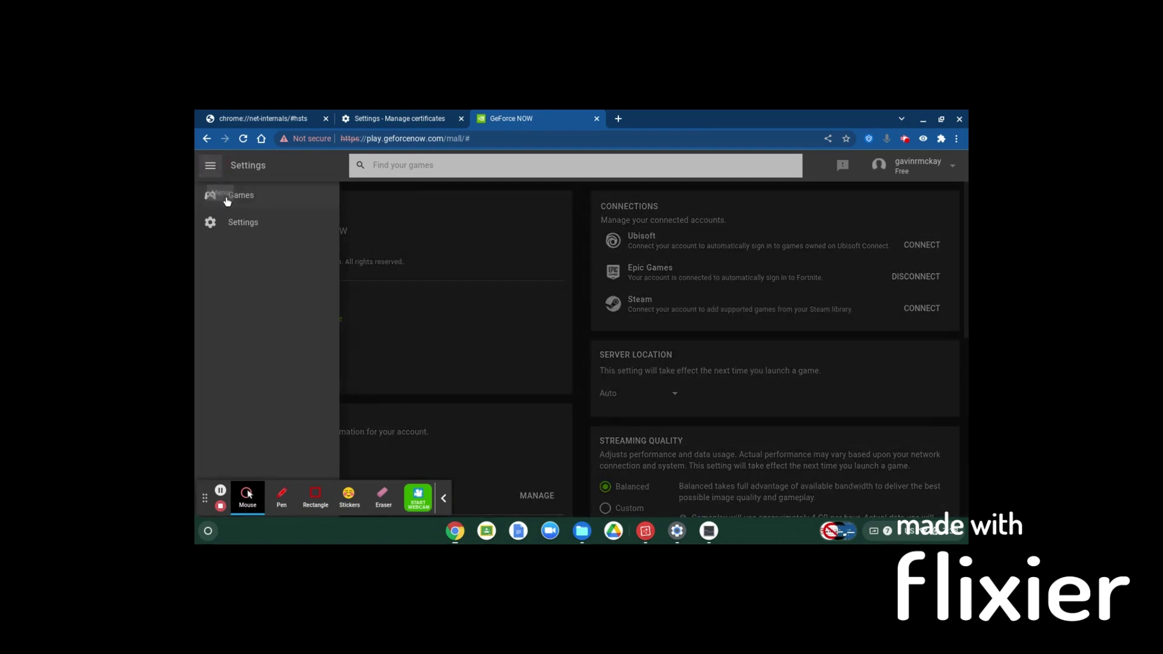
Step: Launch Fortnite from the My Library games list so it queues for a rig
left_click(229, 197)
scroll(420, 400, "down", 1)
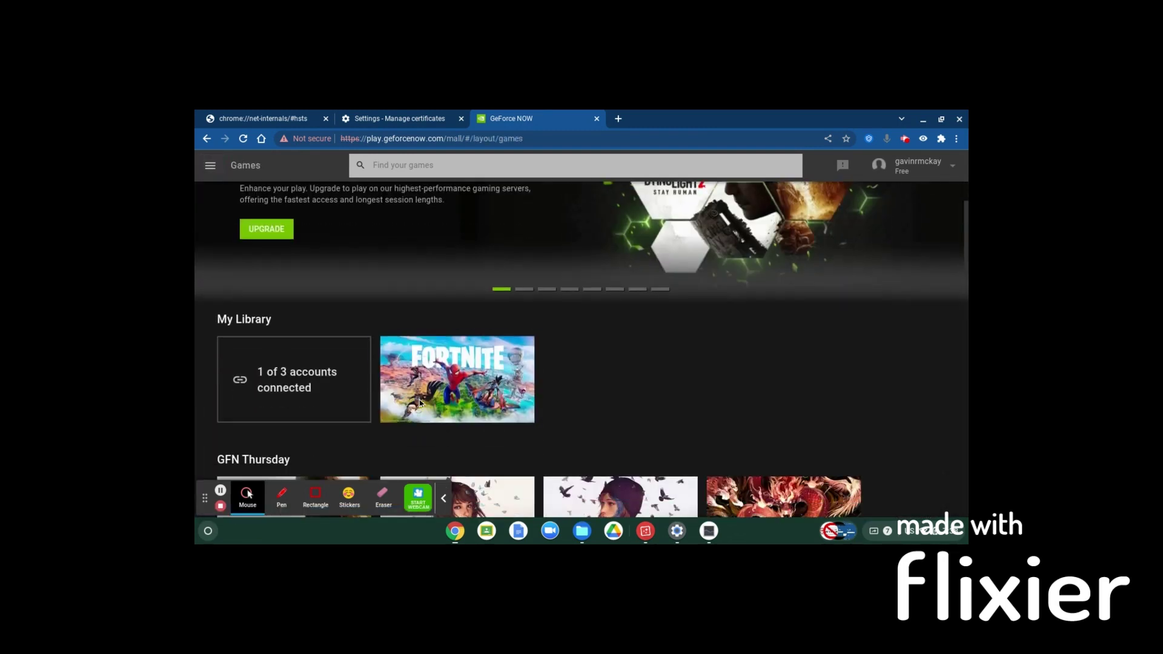
mouse_move(515, 411)
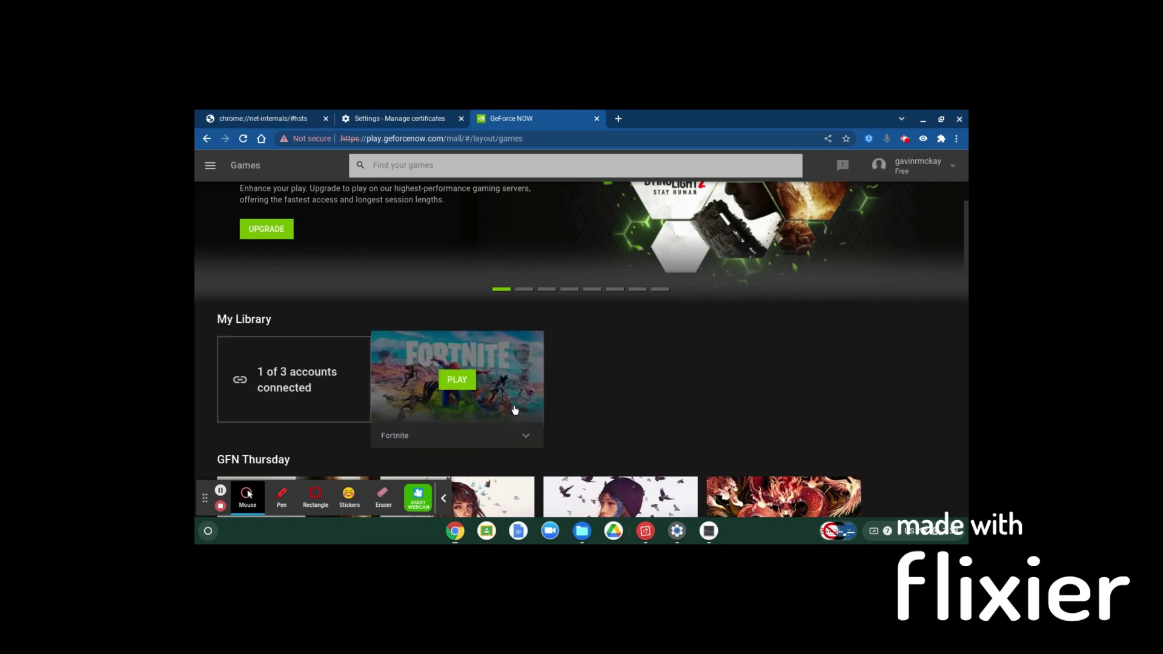
left_click(458, 381)
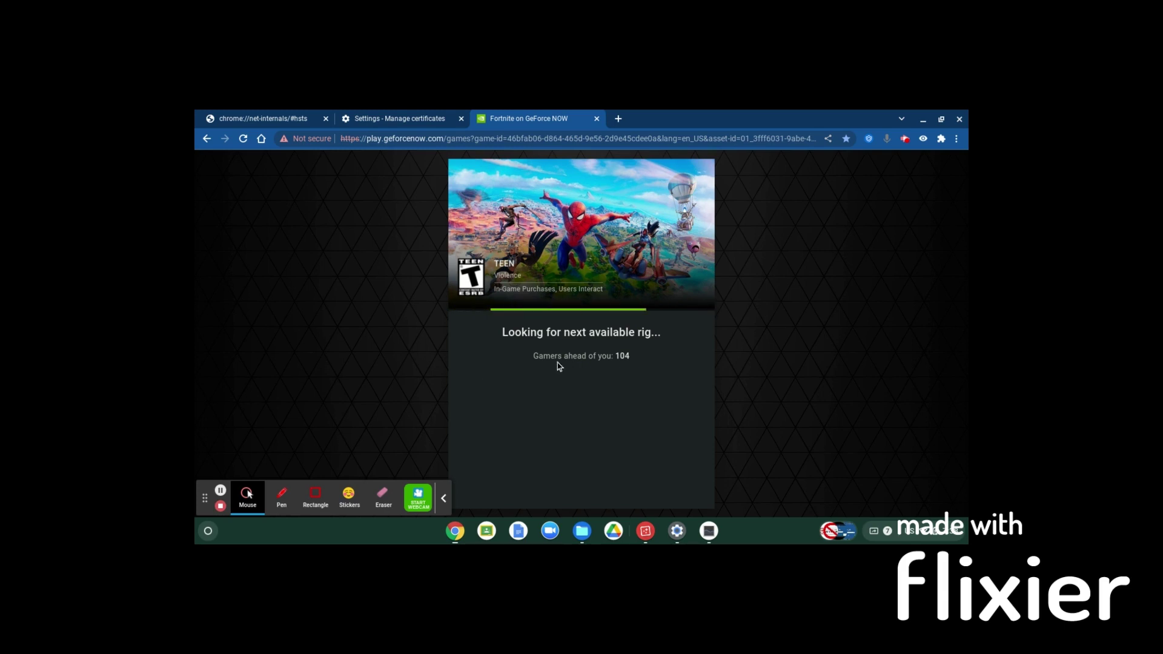
left_click(630, 360)
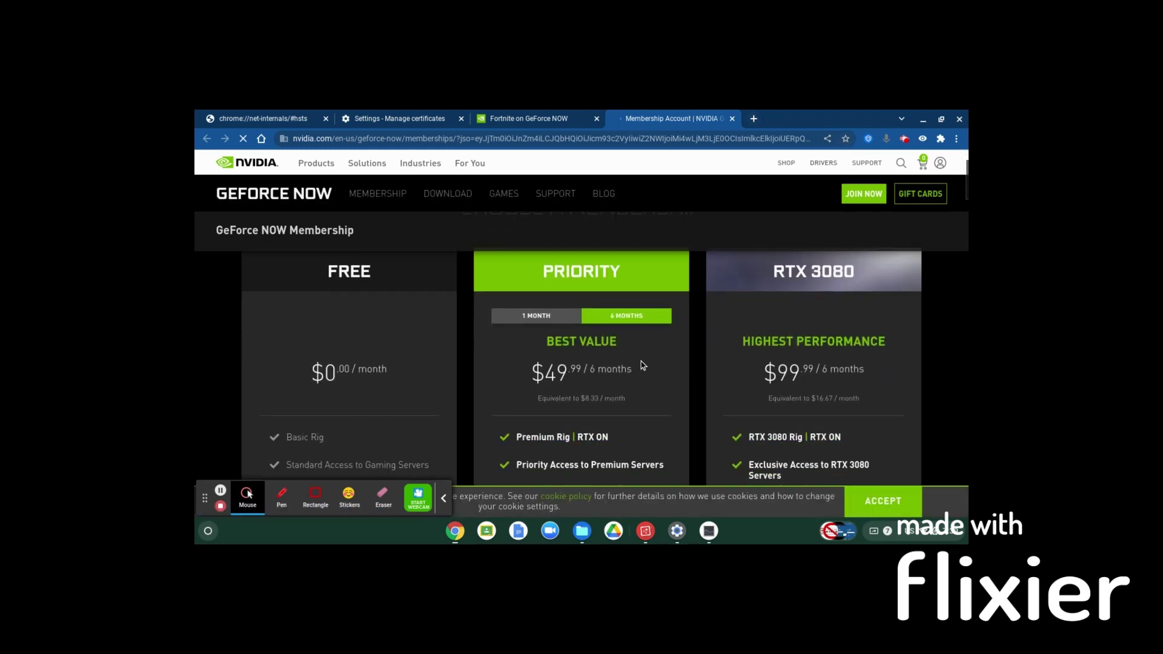
Step: Toggle Priority between 1-month and 6-month pricing, then scroll down to compare the tiers' JOIN options
left_click(571, 319)
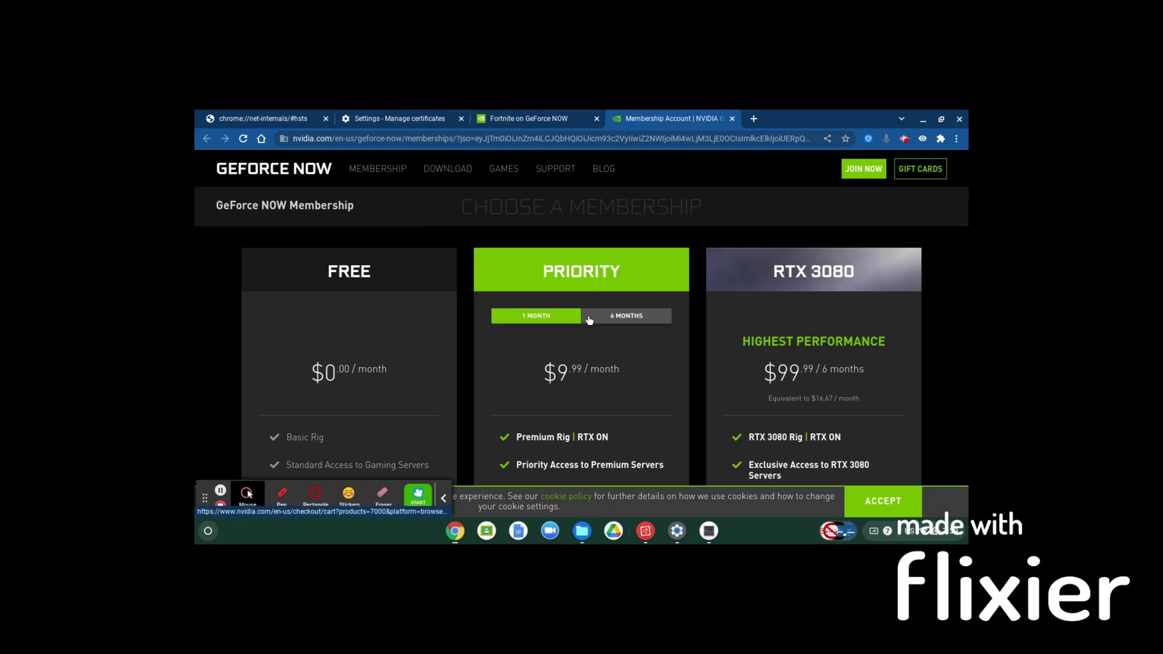
left_click(588, 320)
scroll(588, 320, "down", 1)
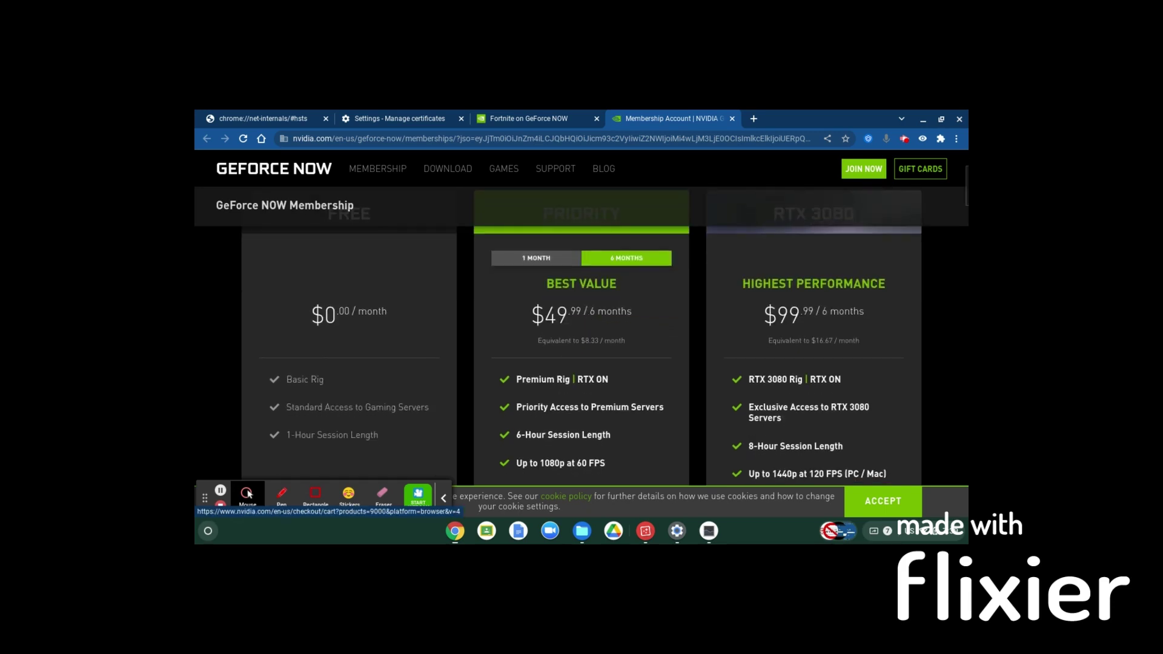
scroll(854, 296, "down", 1)
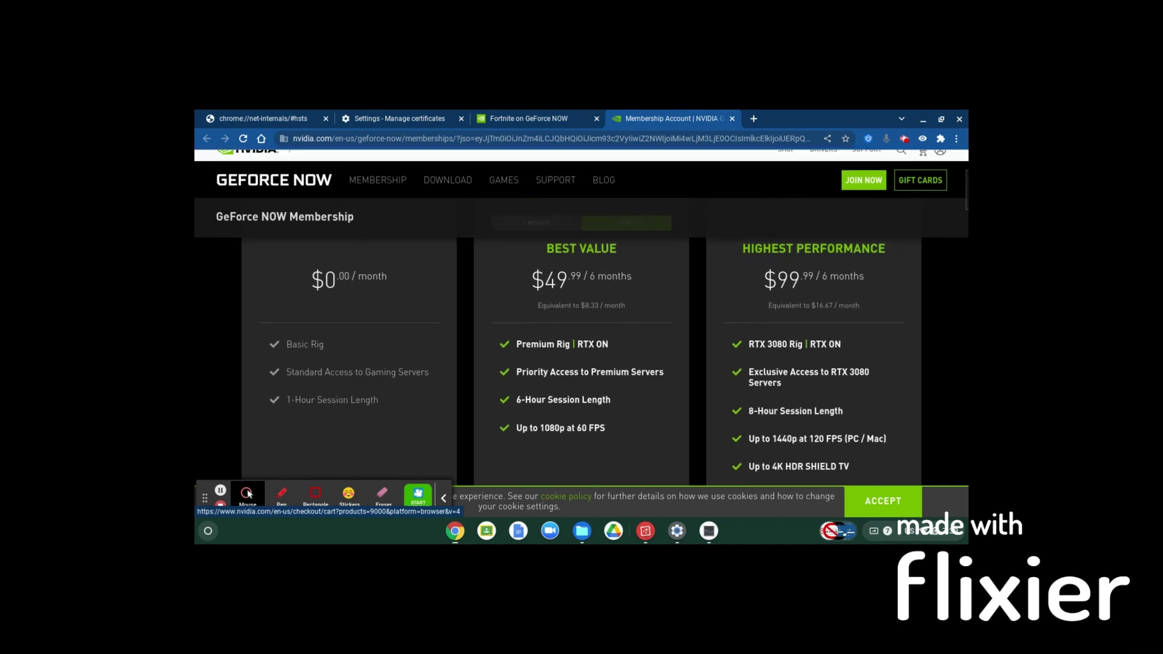
scroll(853, 296, "up", 3)
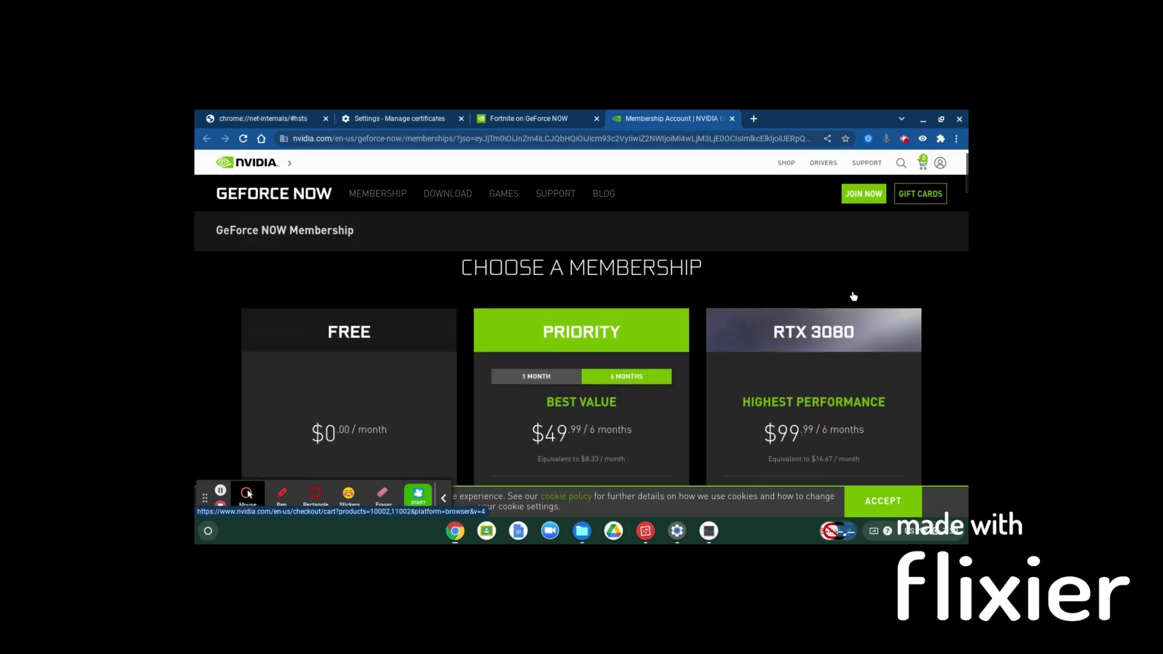
scroll(852, 293, "down", 3)
scroll(852, 293, "up", 1)
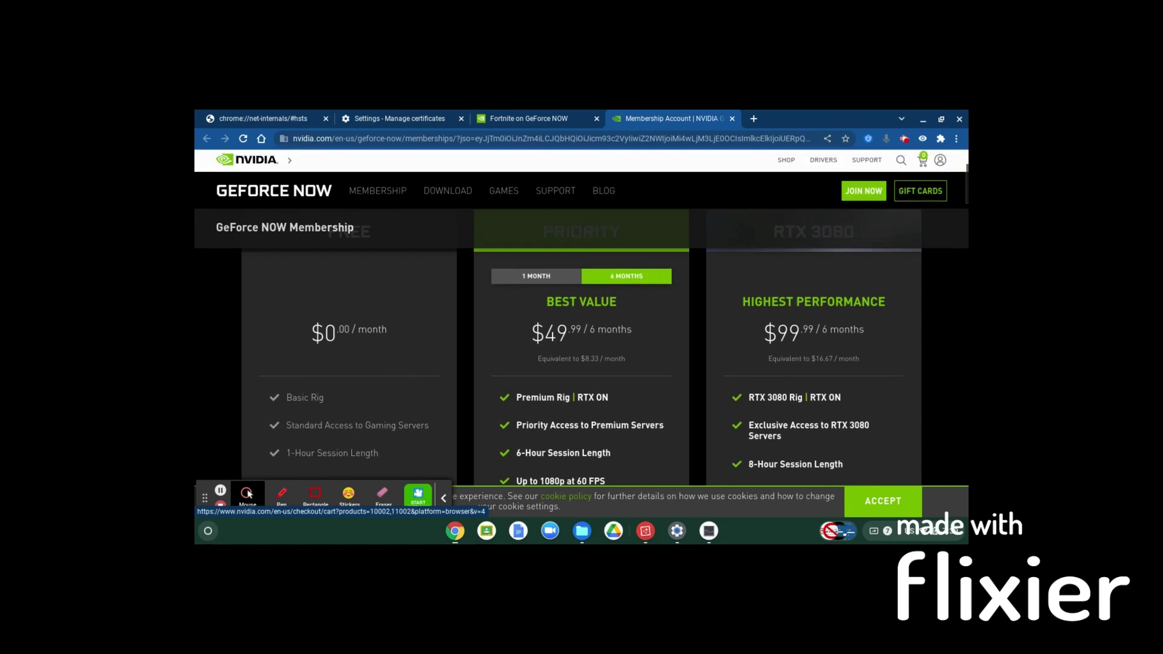
scroll(581, 318, "down", 3)
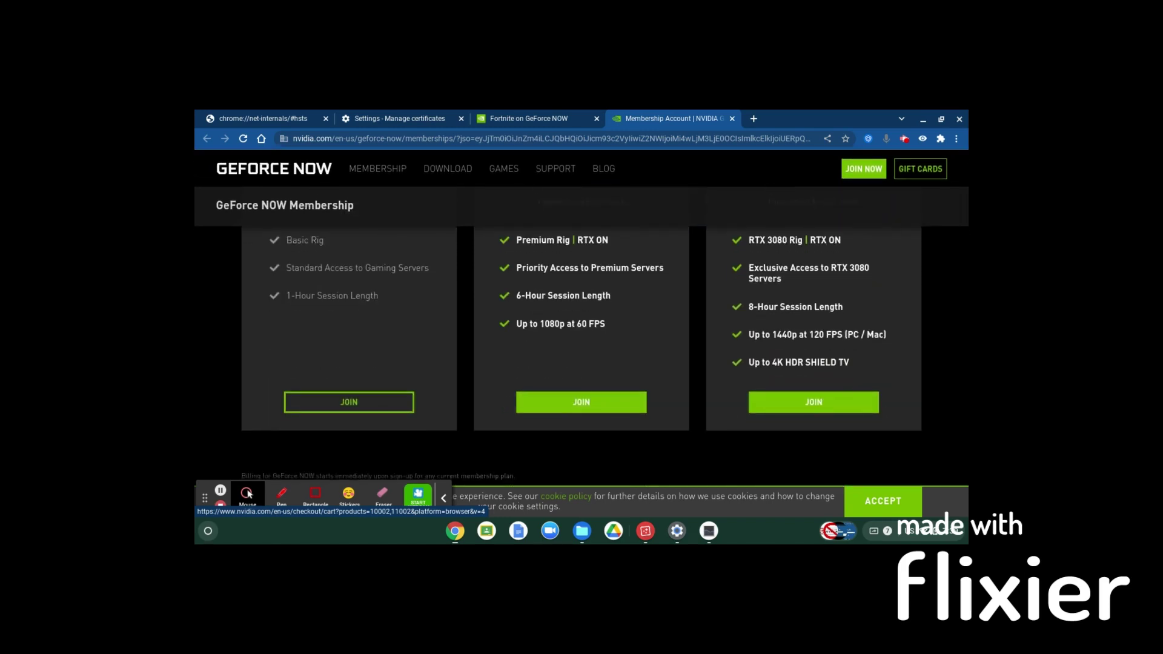
scroll(581, 334, "down", 1)
Step: Start the RTX 3080 membership checkout, then close it to return to the Fortnite queue
left_click(814, 379)
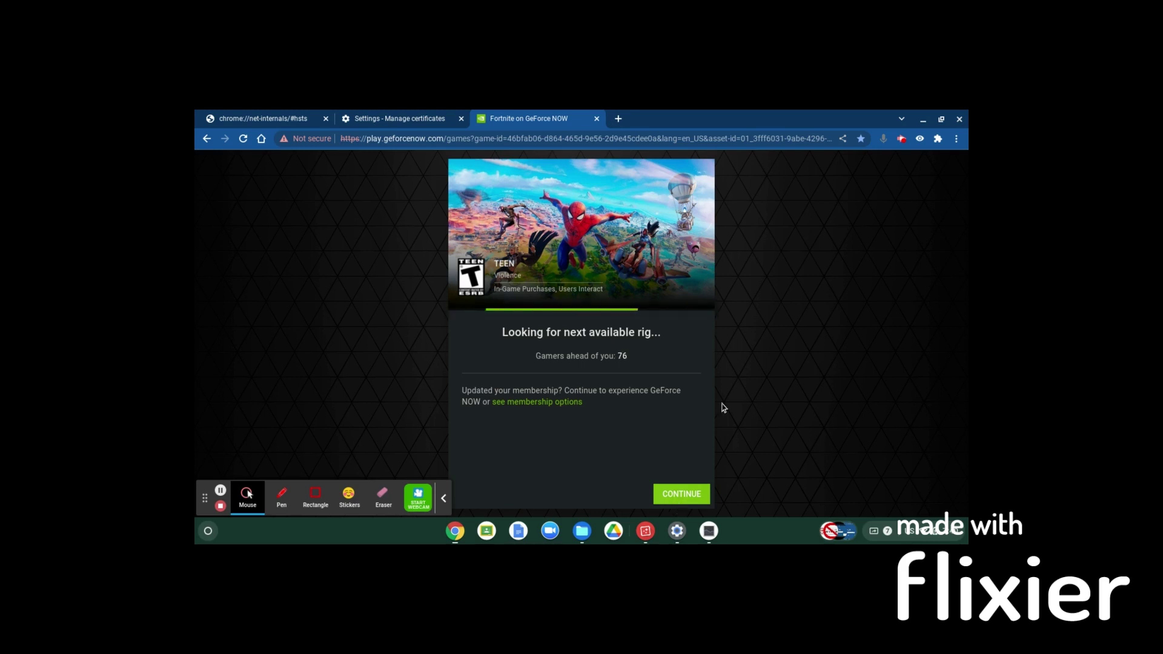
left_click(900, 140)
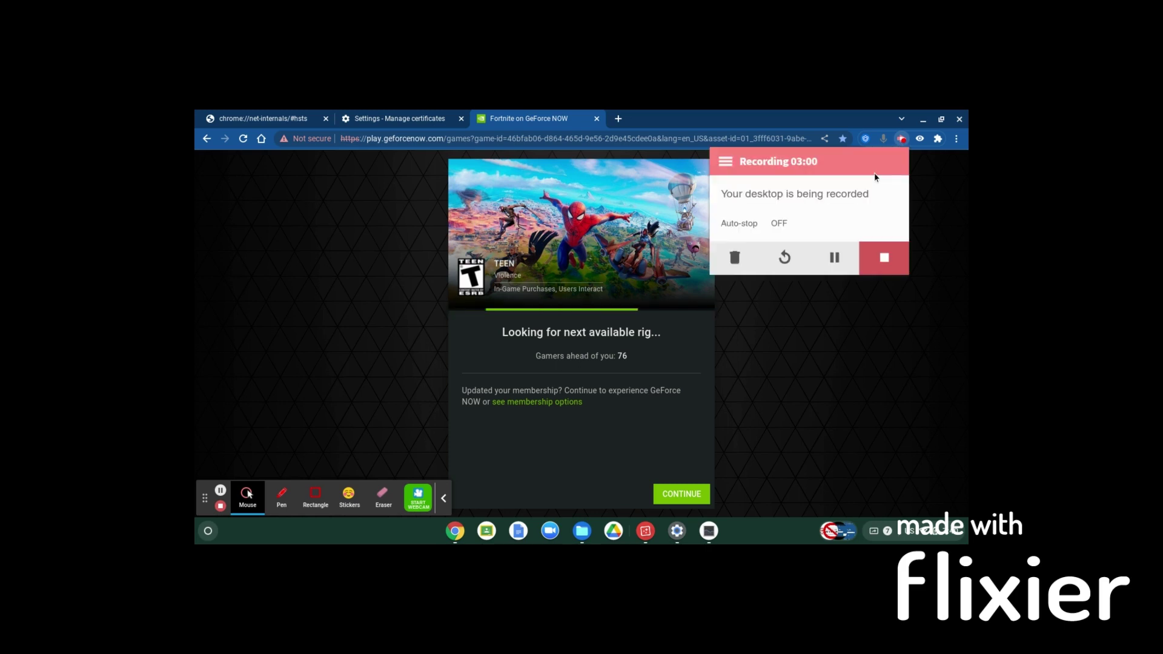